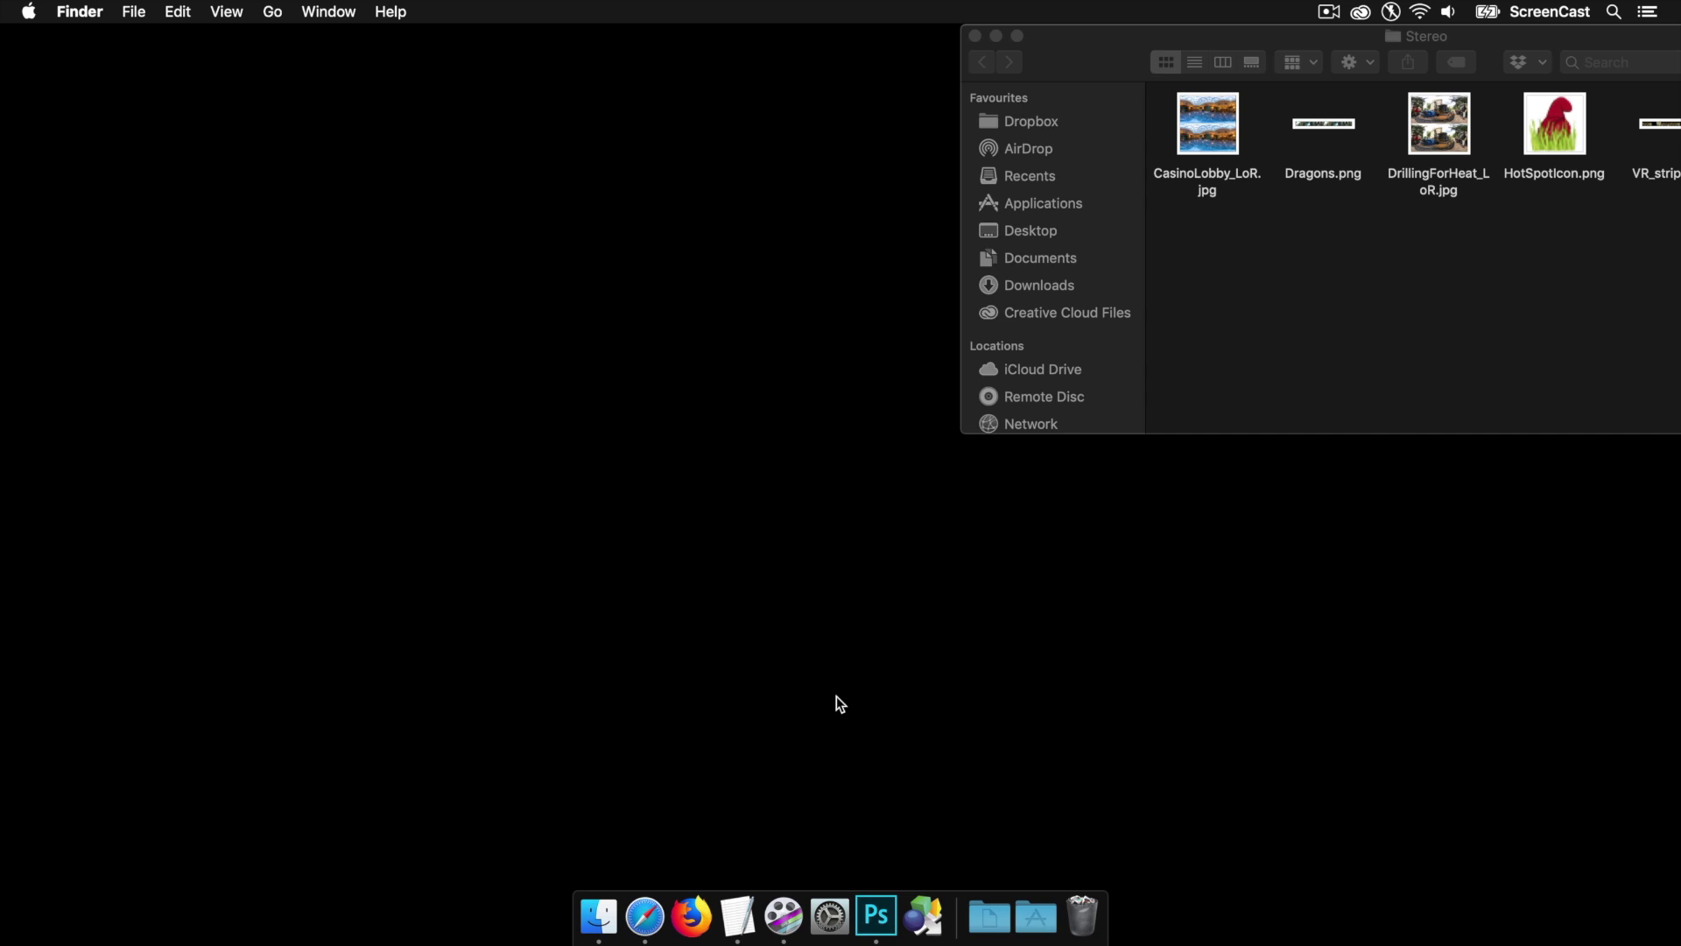
- Launch Pano2VR and load CasinoLobby_LoR.jpg as the first stereo tour node
click(919, 900)
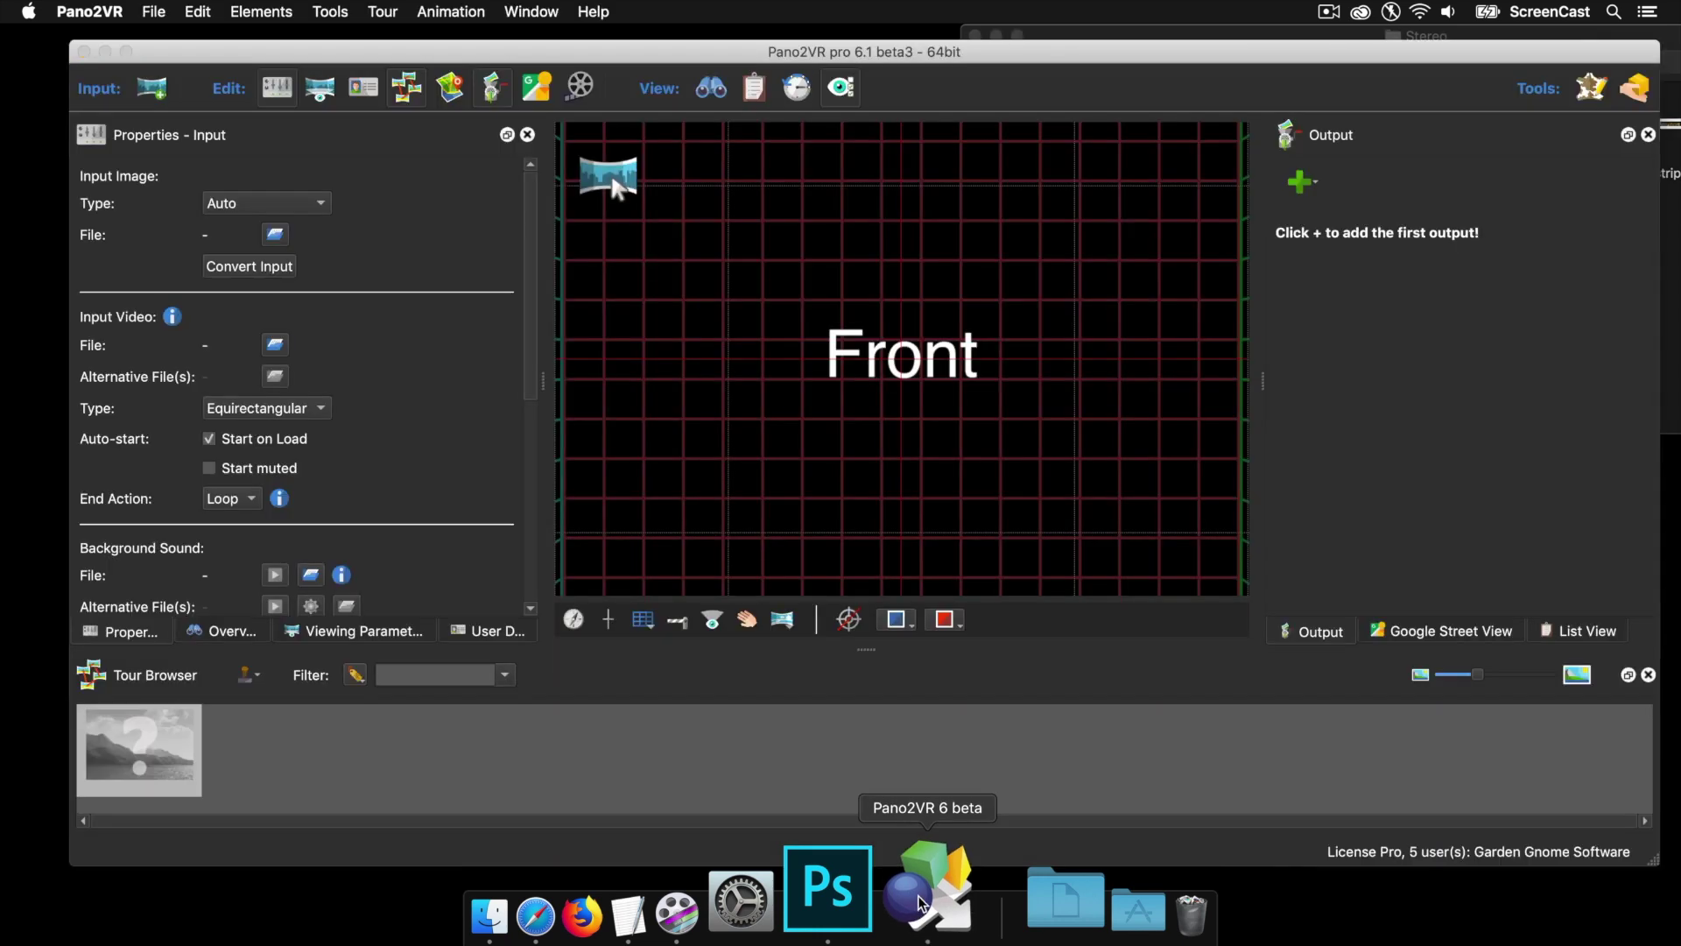
click(1189, 703)
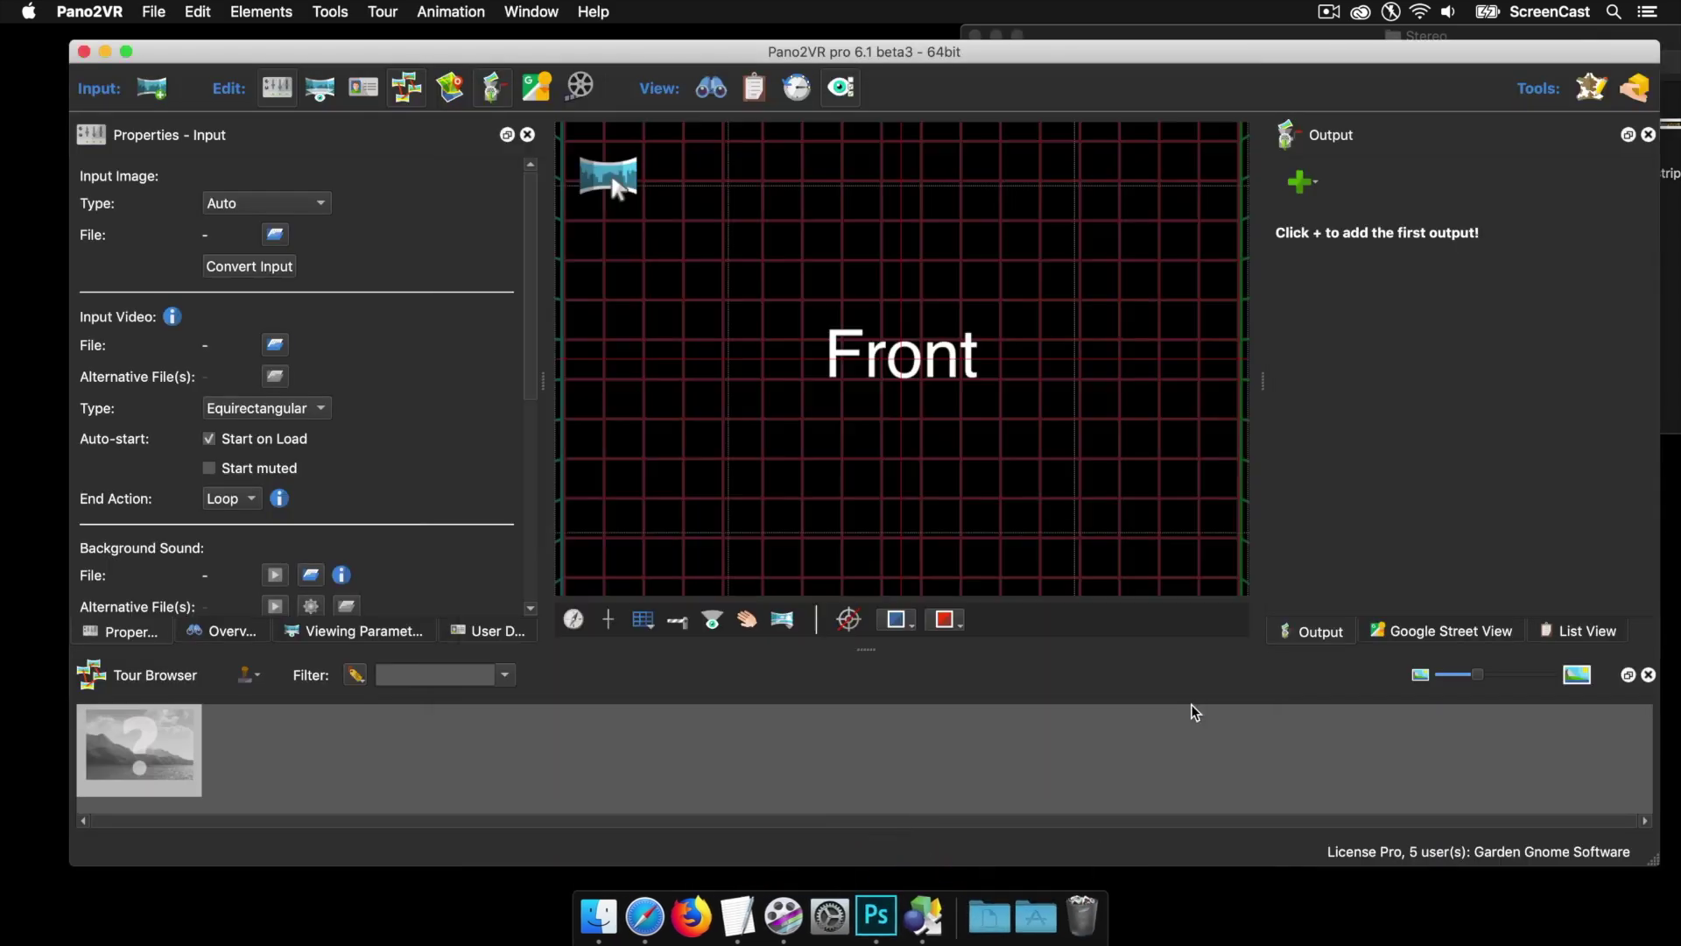
drag(1320, 57, 1270, 218)
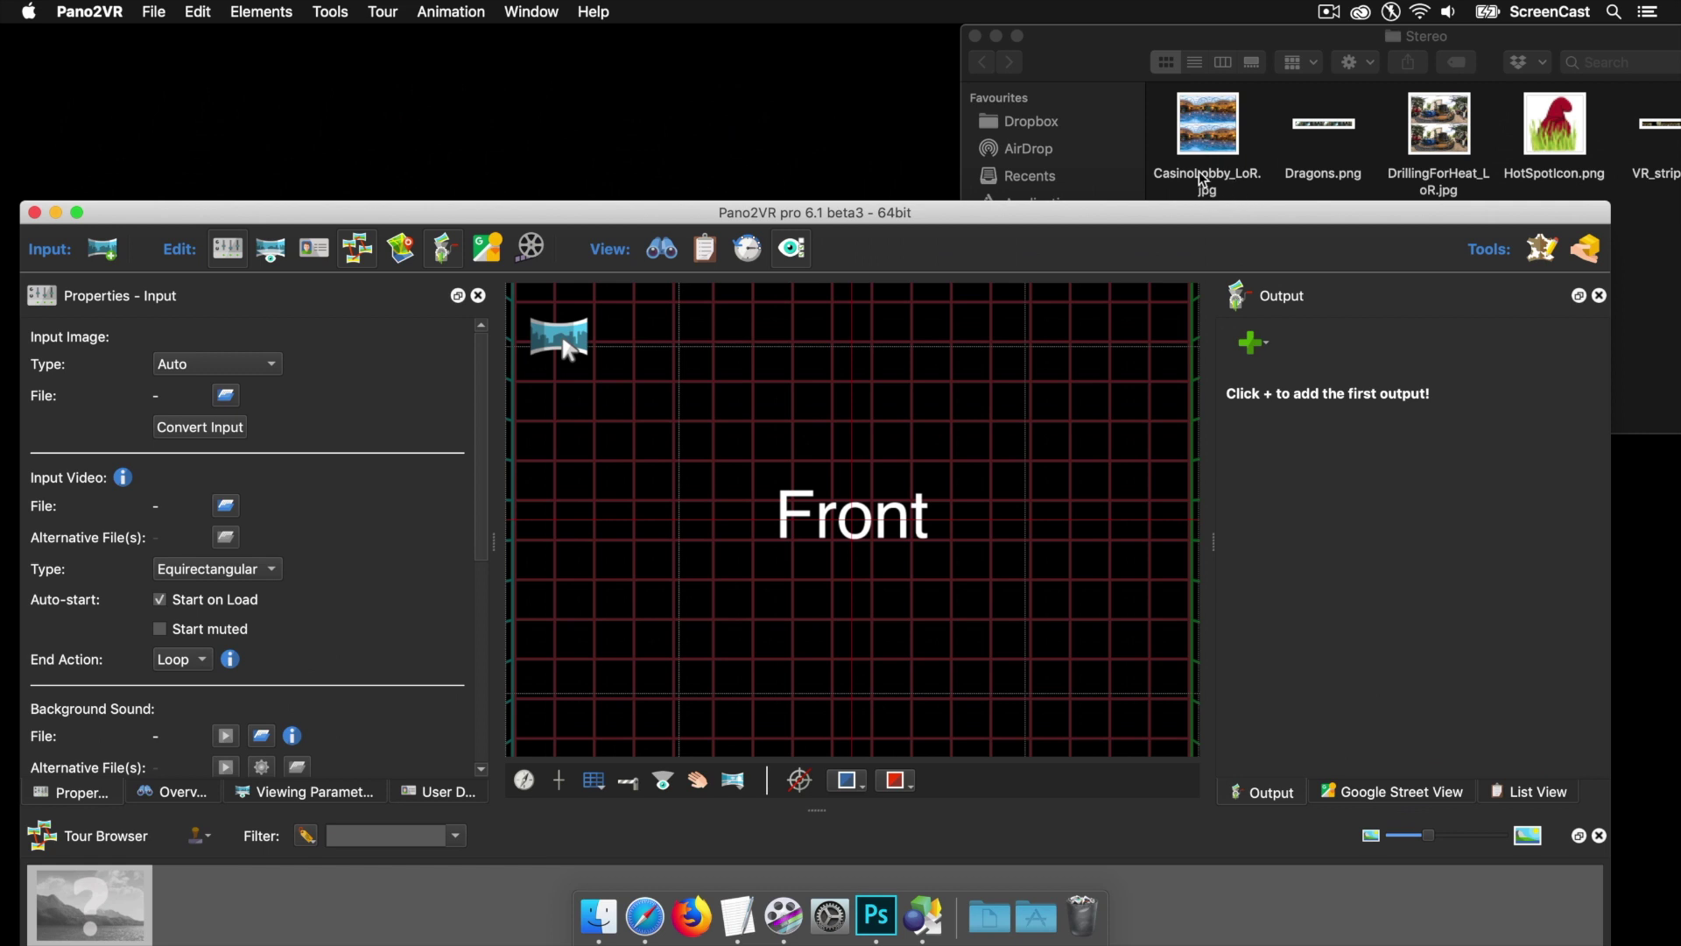
drag(1220, 186, 882, 358)
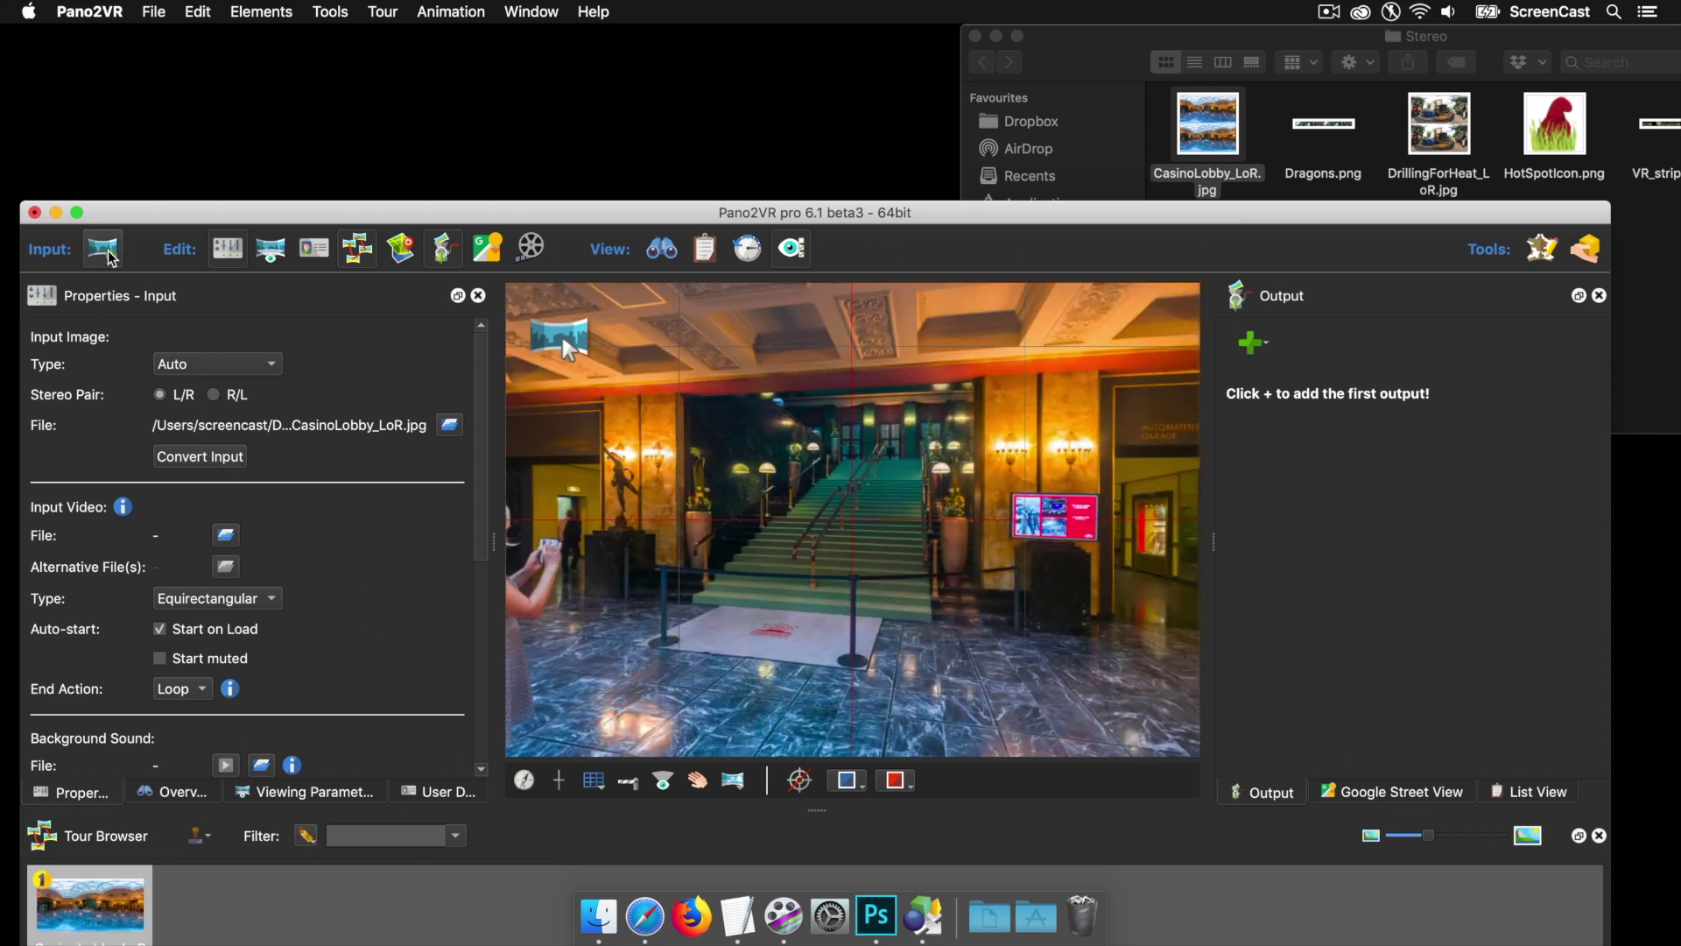
drag(171, 217, 194, 161)
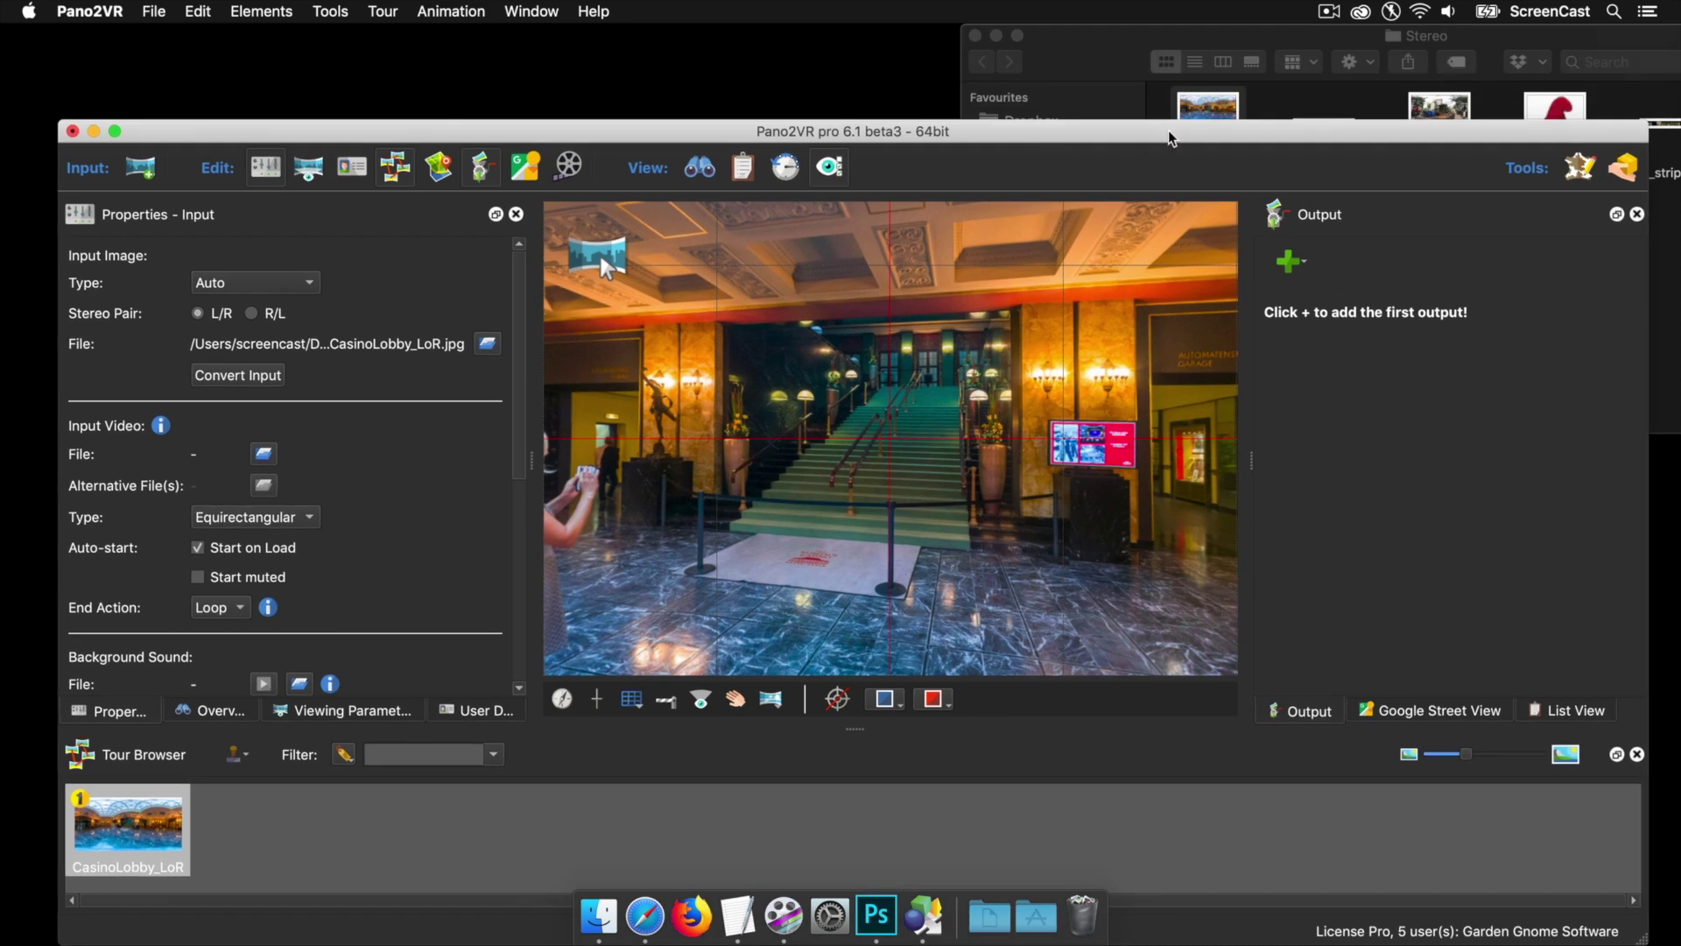
- Add Dragons.png as a second node and set its input image type to Strip VR
drag(1173, 136, 1165, 187)
drag(1330, 130, 707, 46)
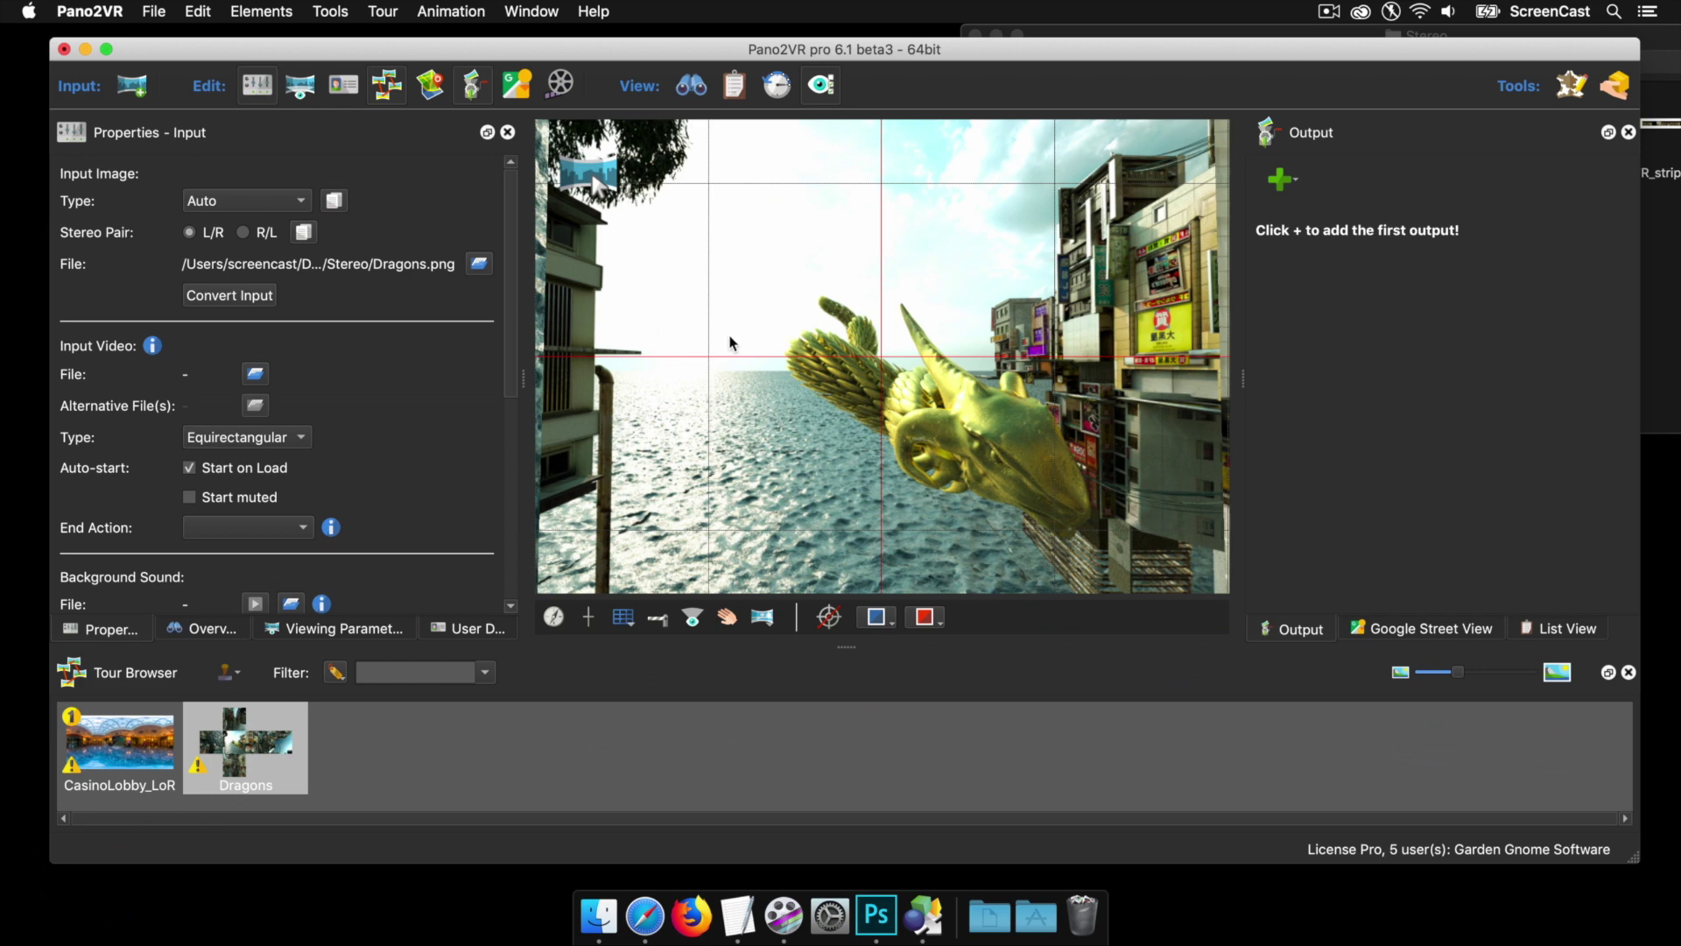
drag(986, 289, 867, 346)
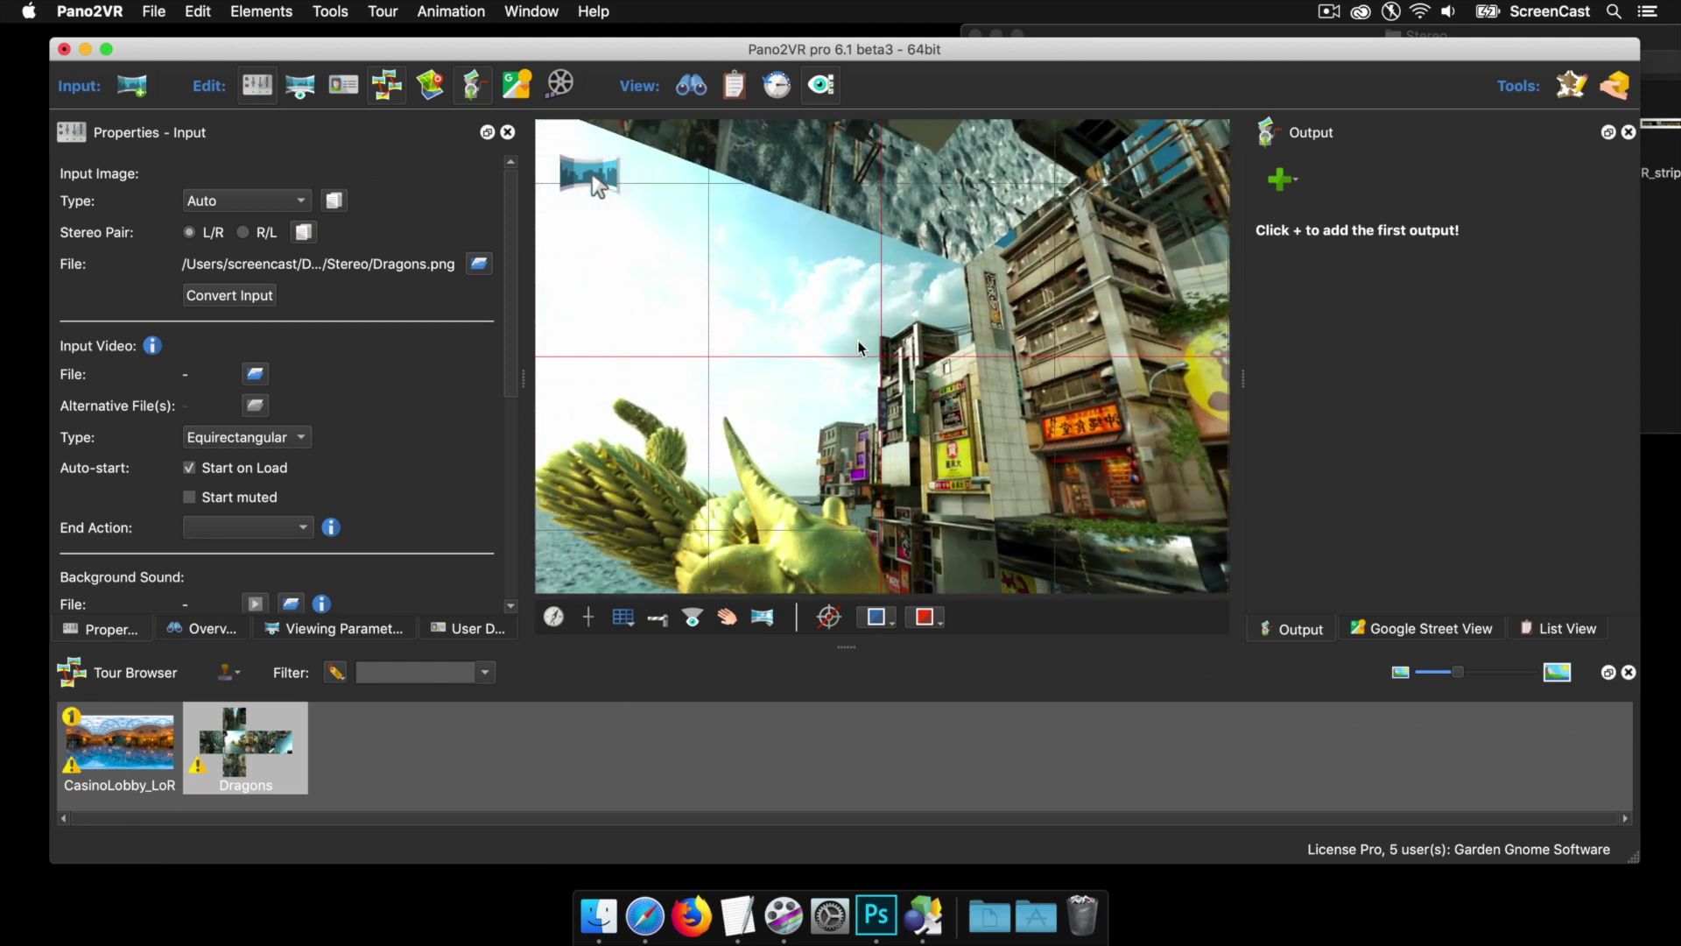
click(255, 202)
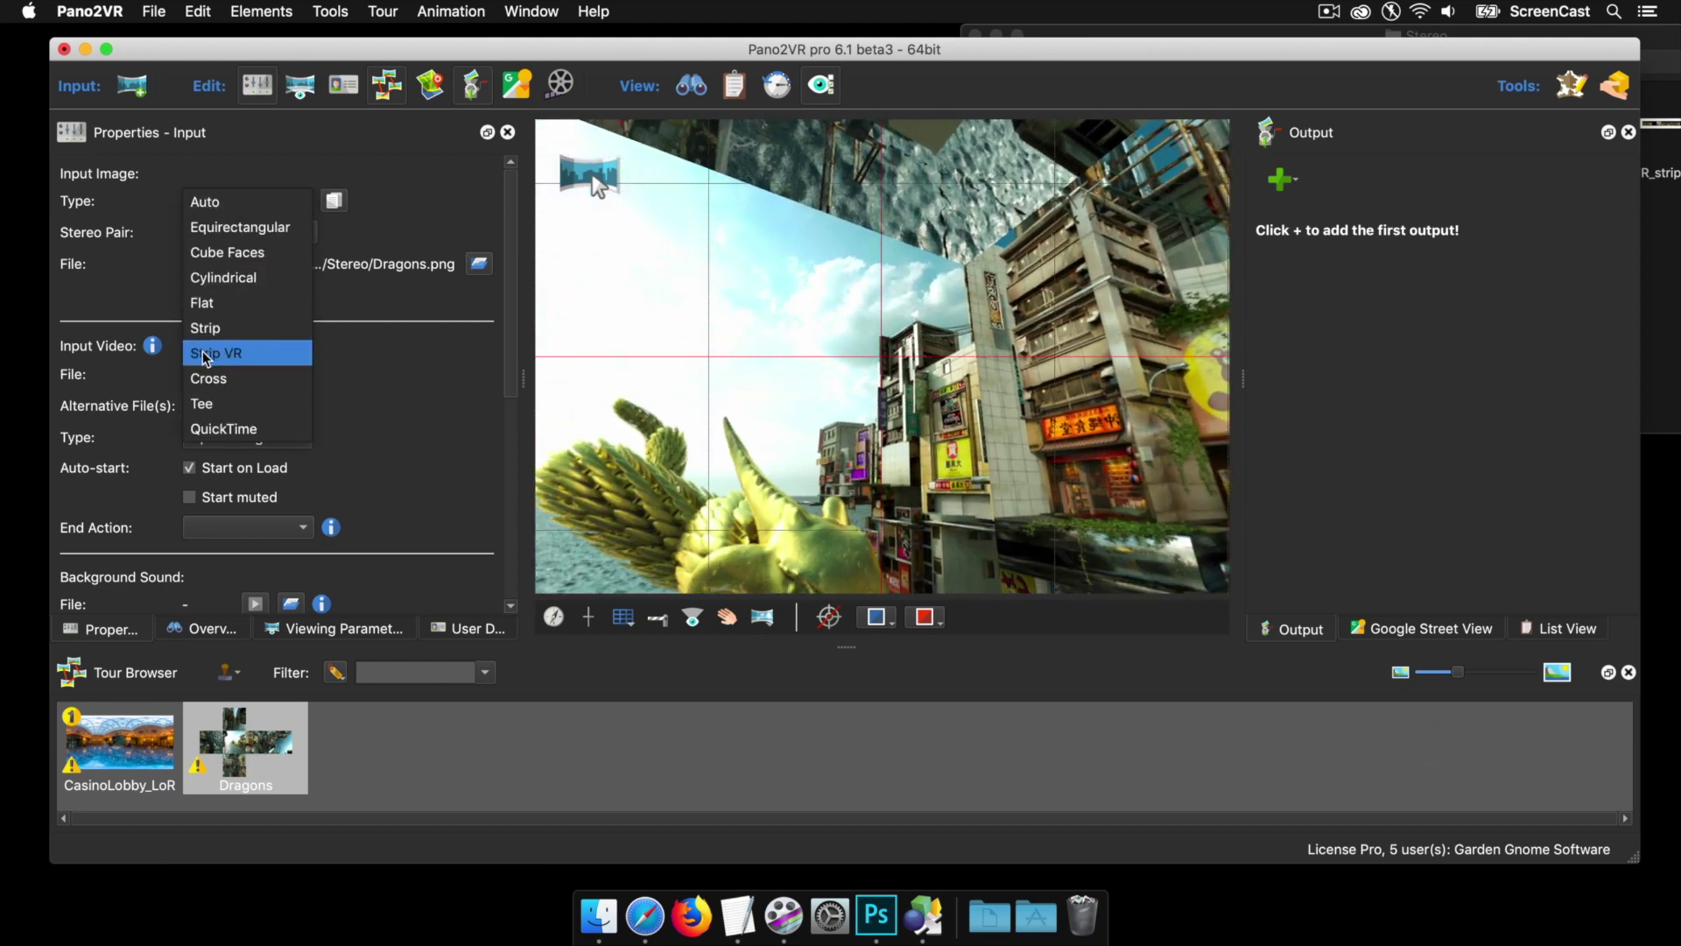
click(266, 361)
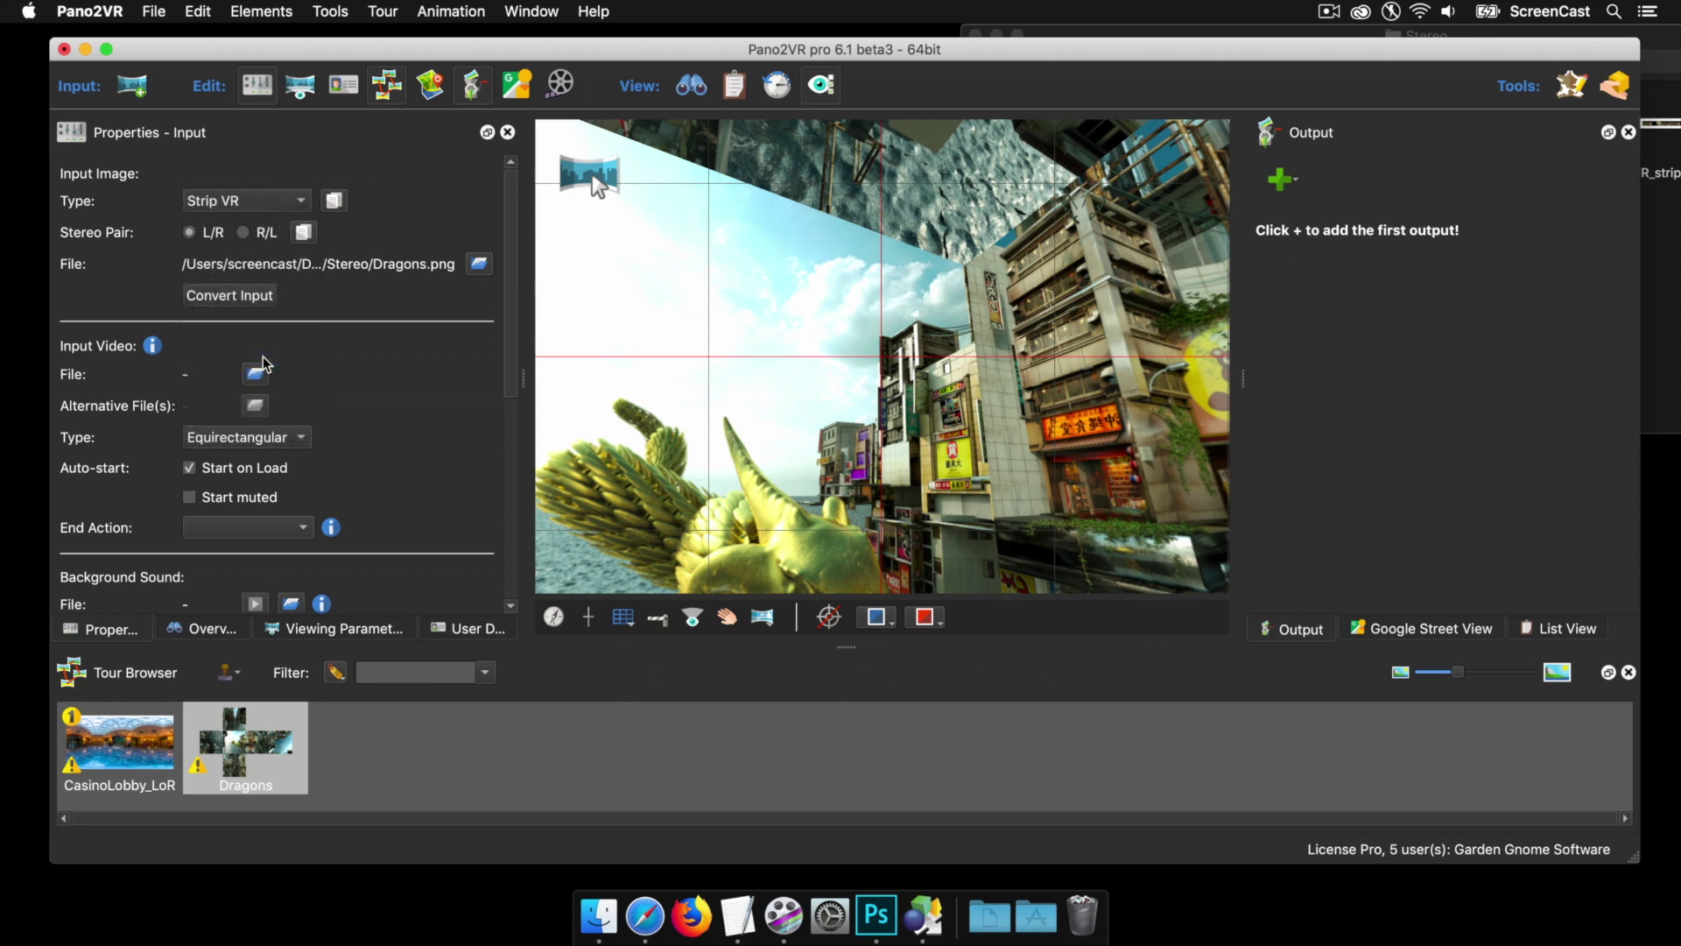
drag(867, 386, 879, 375)
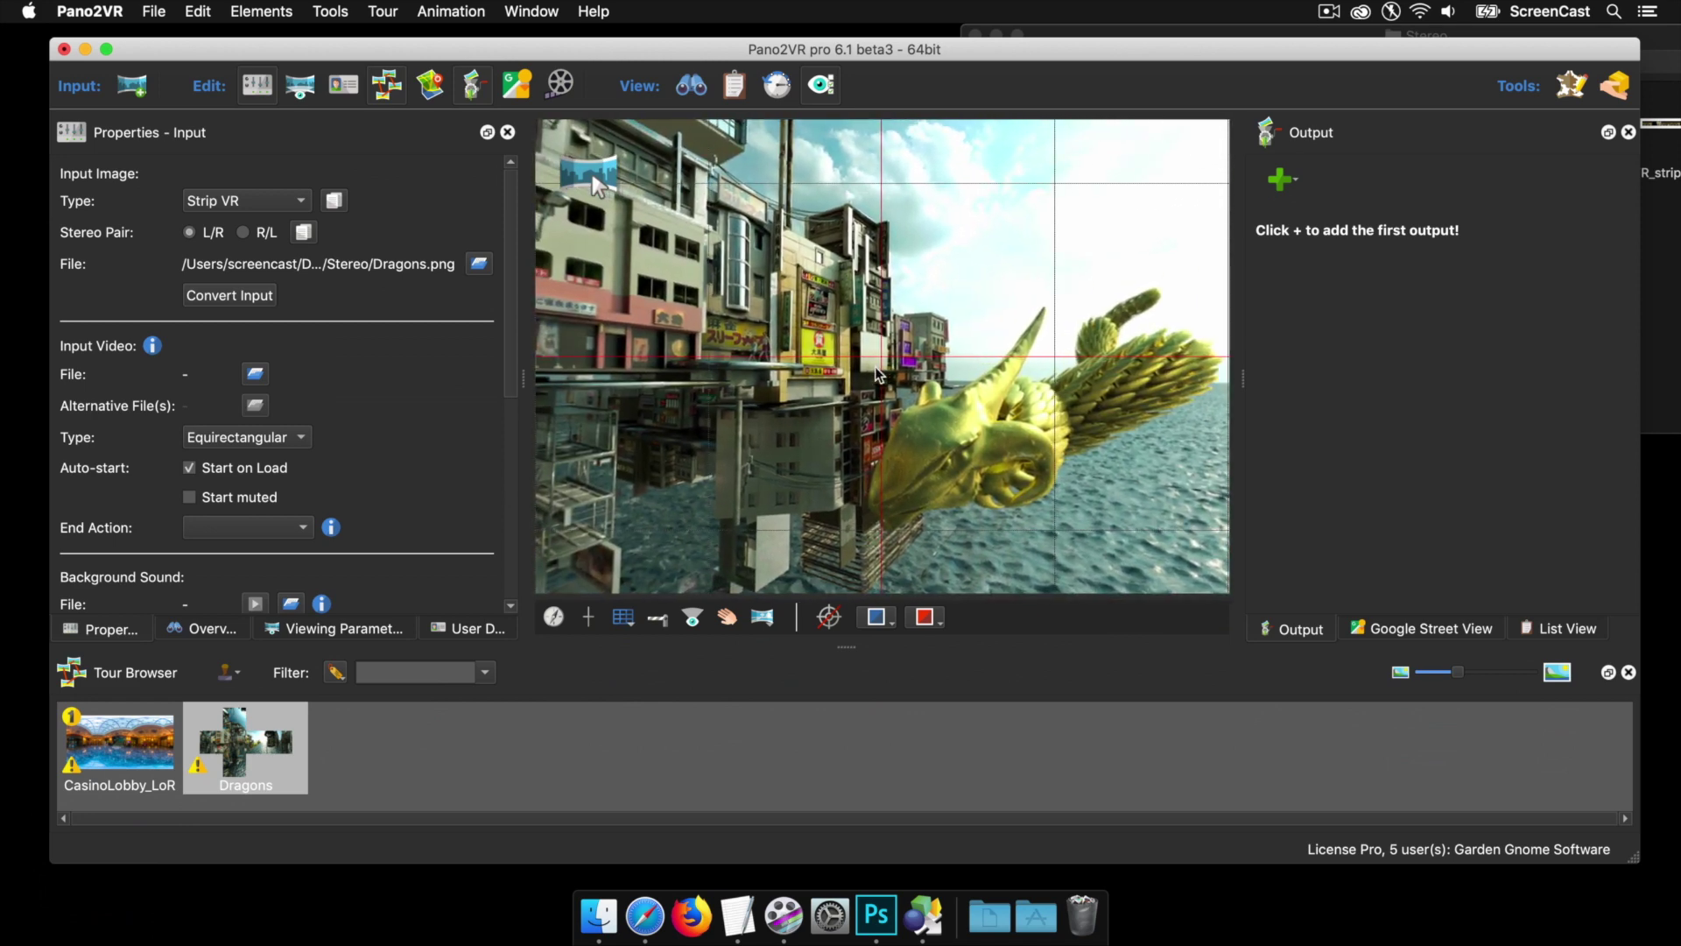
- Remove the Dragons node from the tour
right_click(240, 741)
click(324, 640)
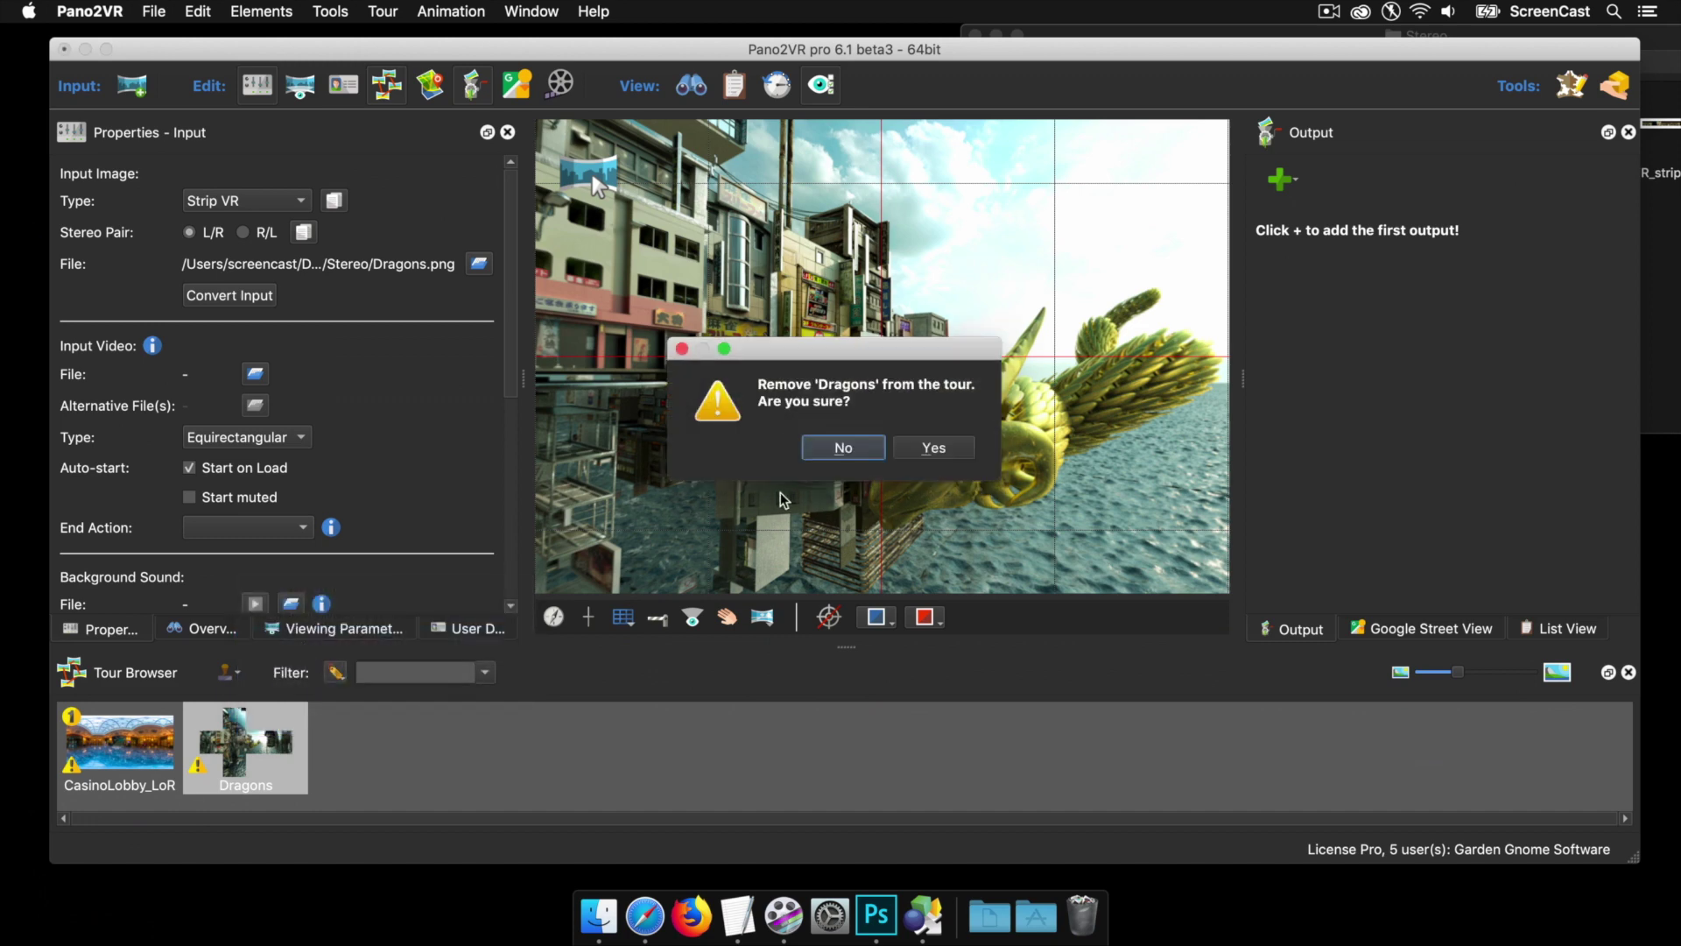
click(935, 449)
- Add DrillingForHeat_LoR.jpg as the second node, then reopen CasinoLobby_LoR in the viewer
drag(1229, 52, 1229, 120)
click(1235, 42)
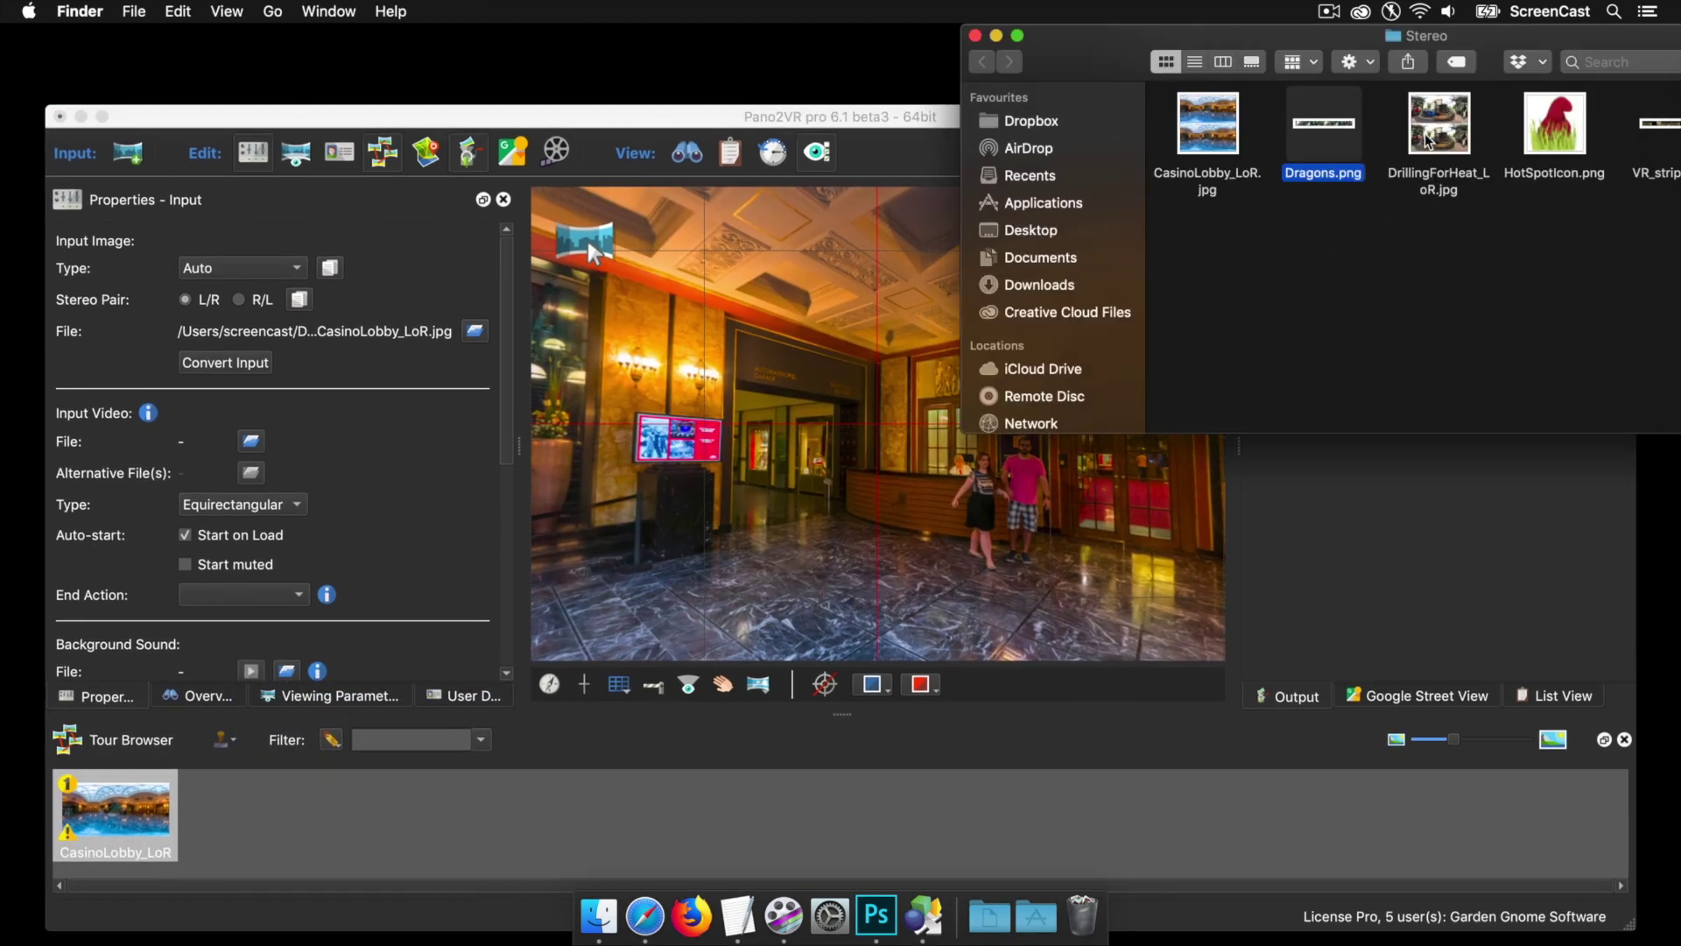
drag(1439, 127, 753, 404)
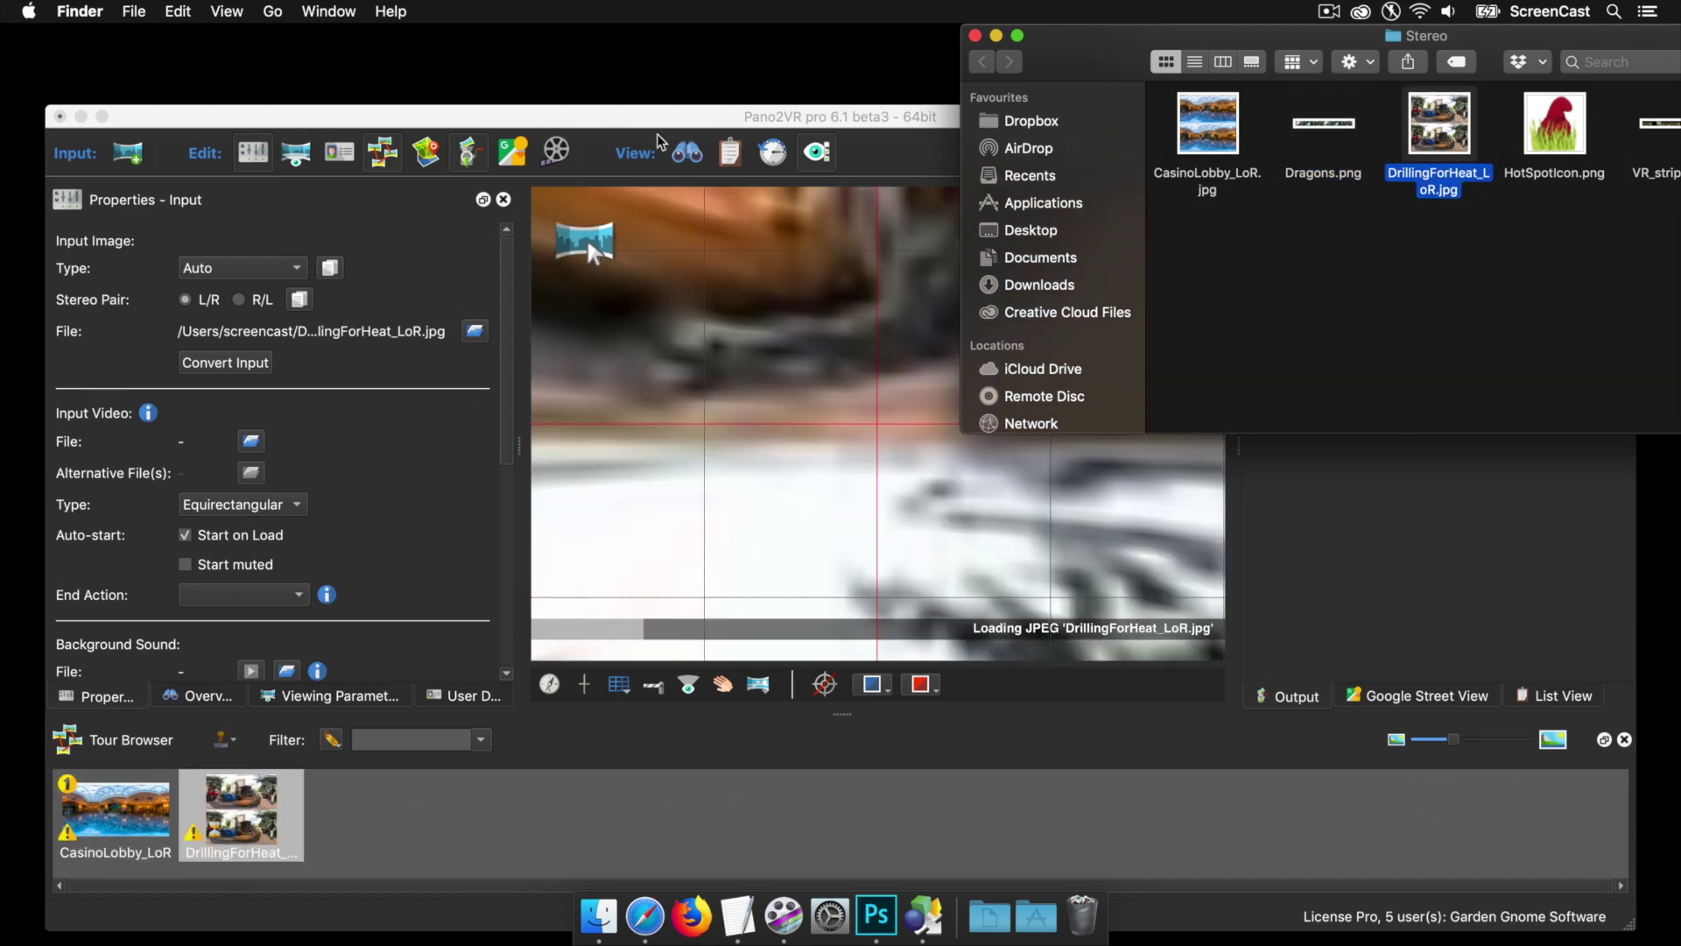
drag(651, 123, 649, 57)
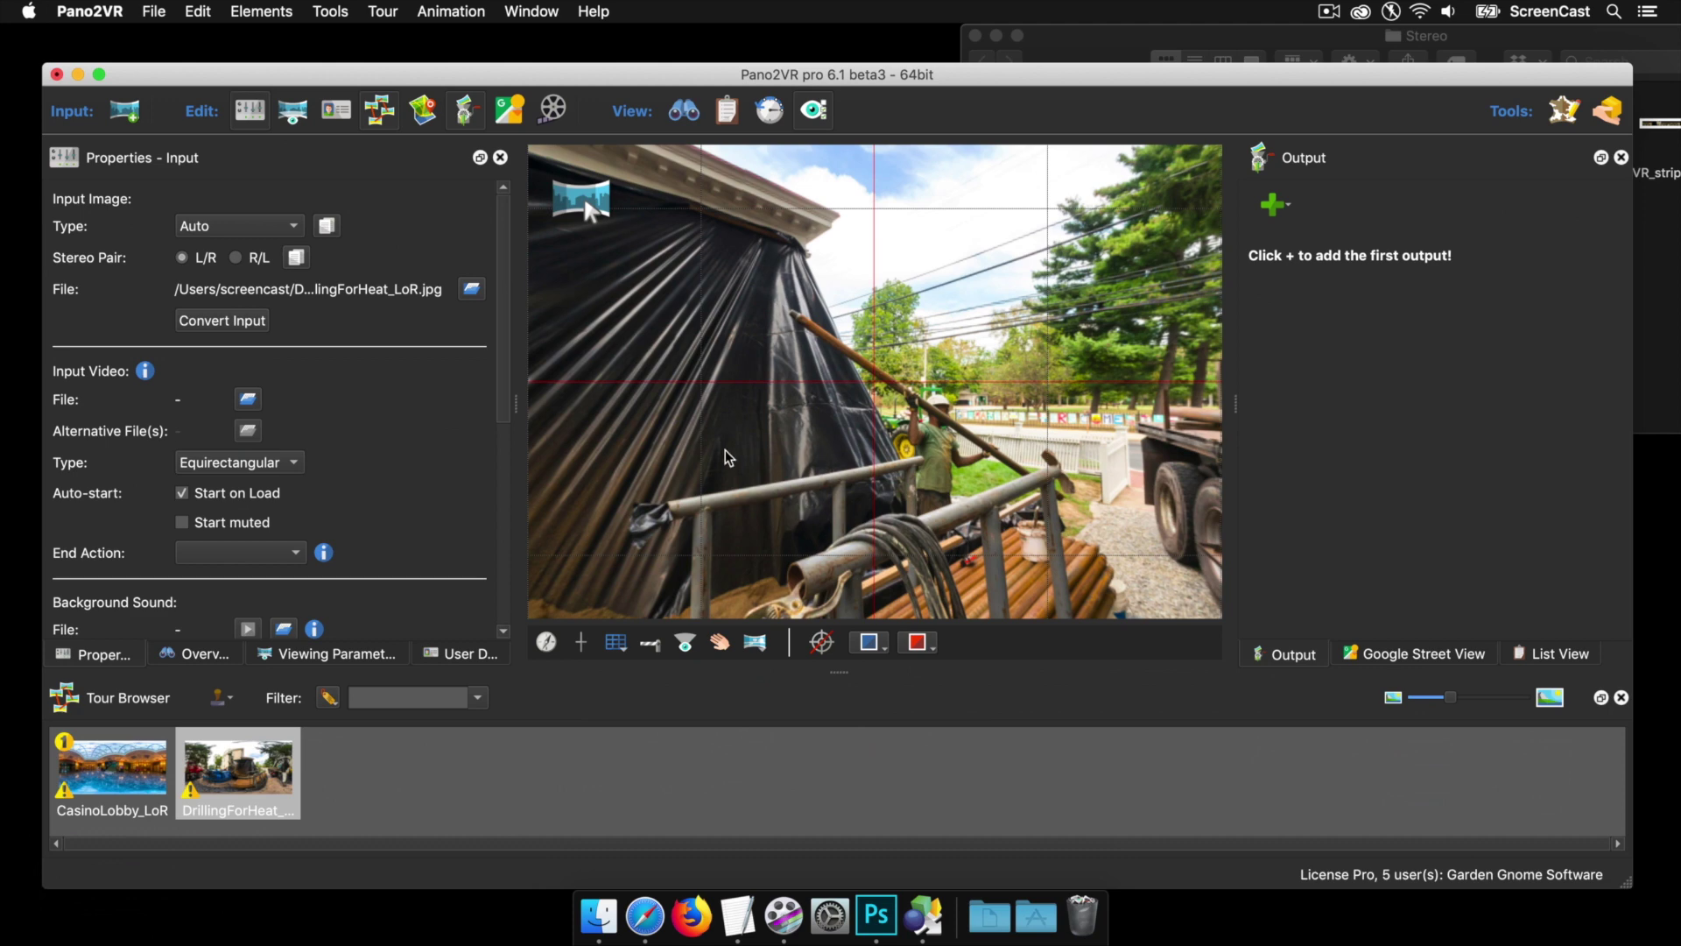
drag(727, 457, 952, 437)
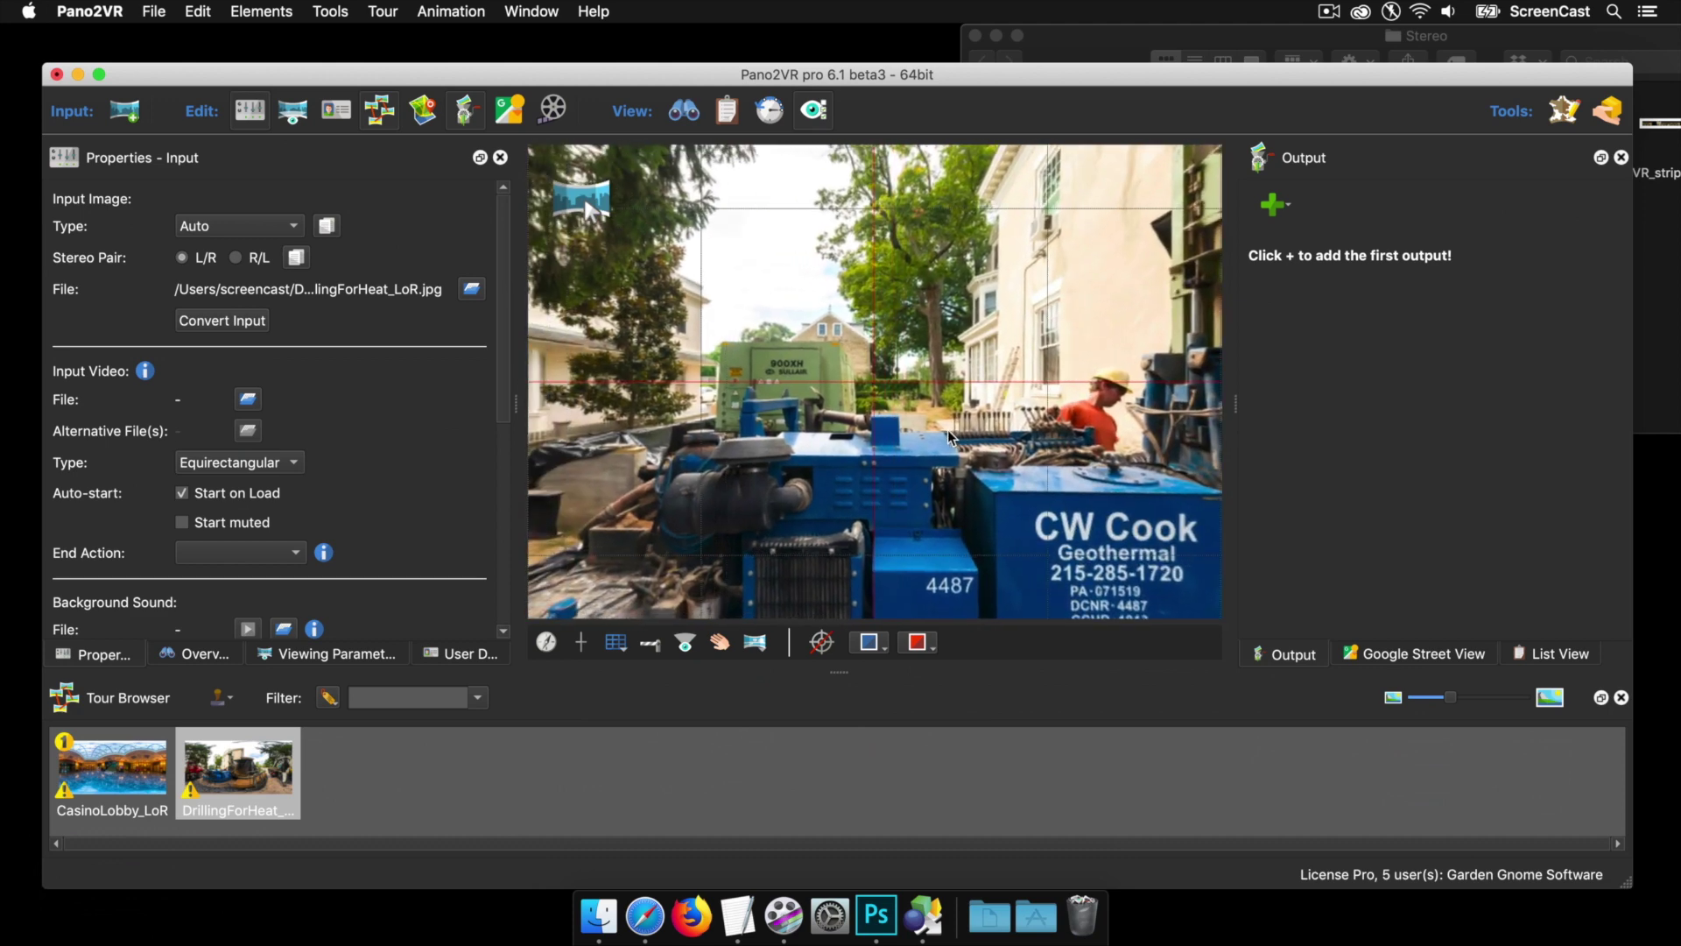
key(super+shift+2)
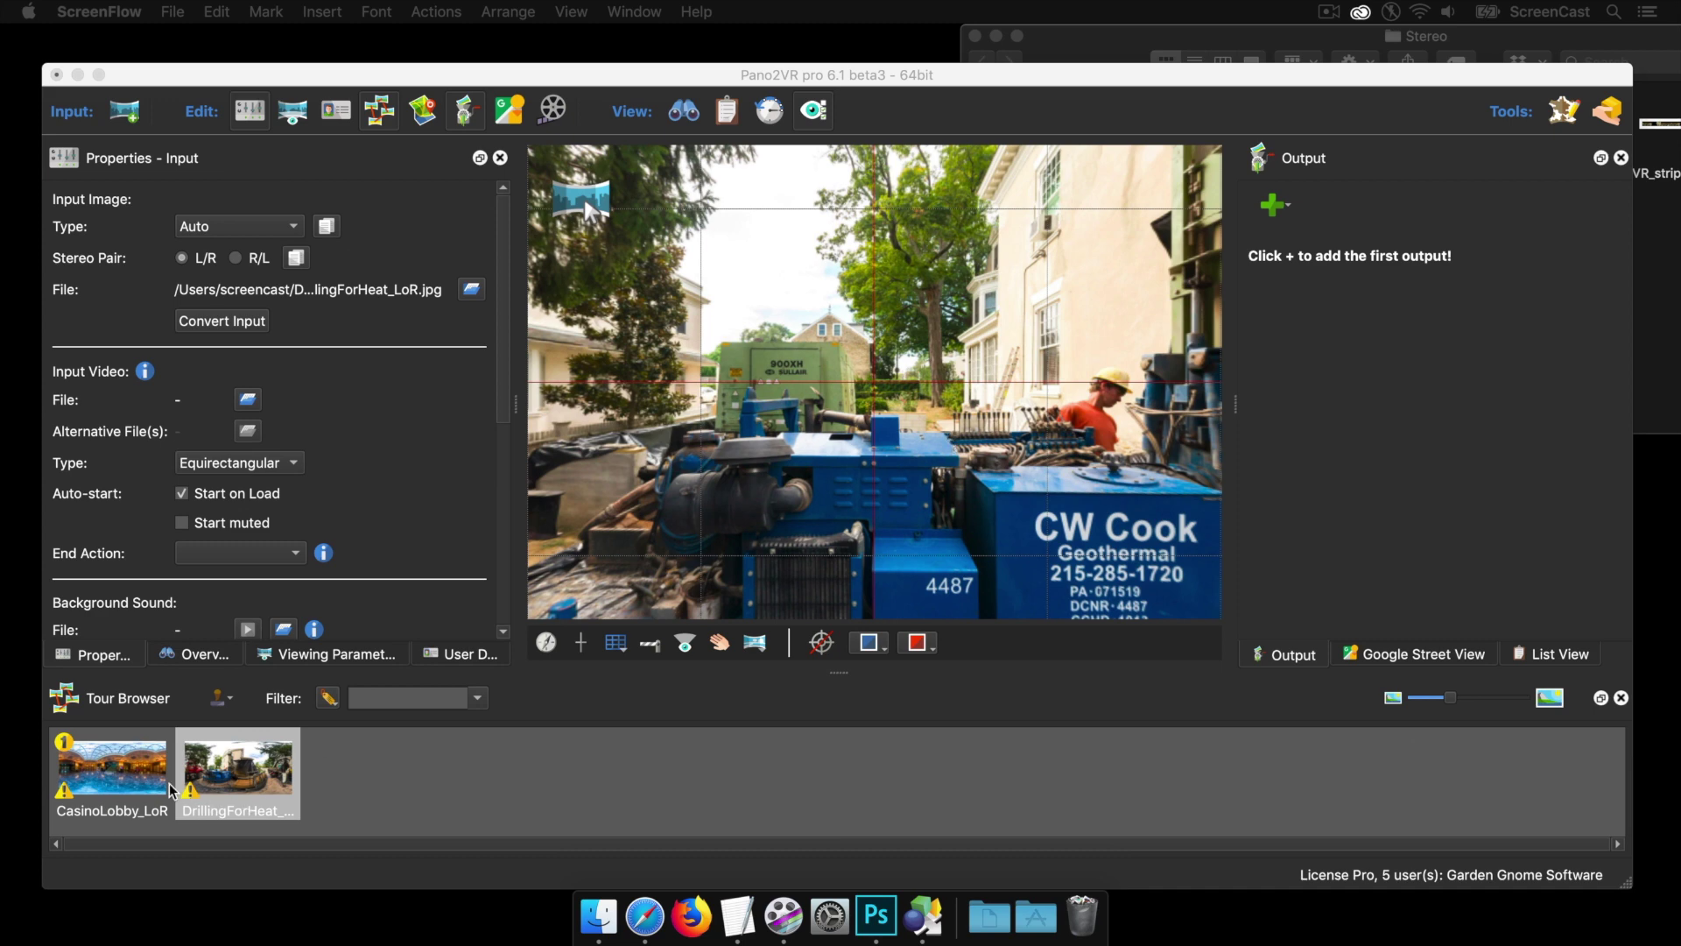
click(140, 775)
drag(823, 464, 875, 459)
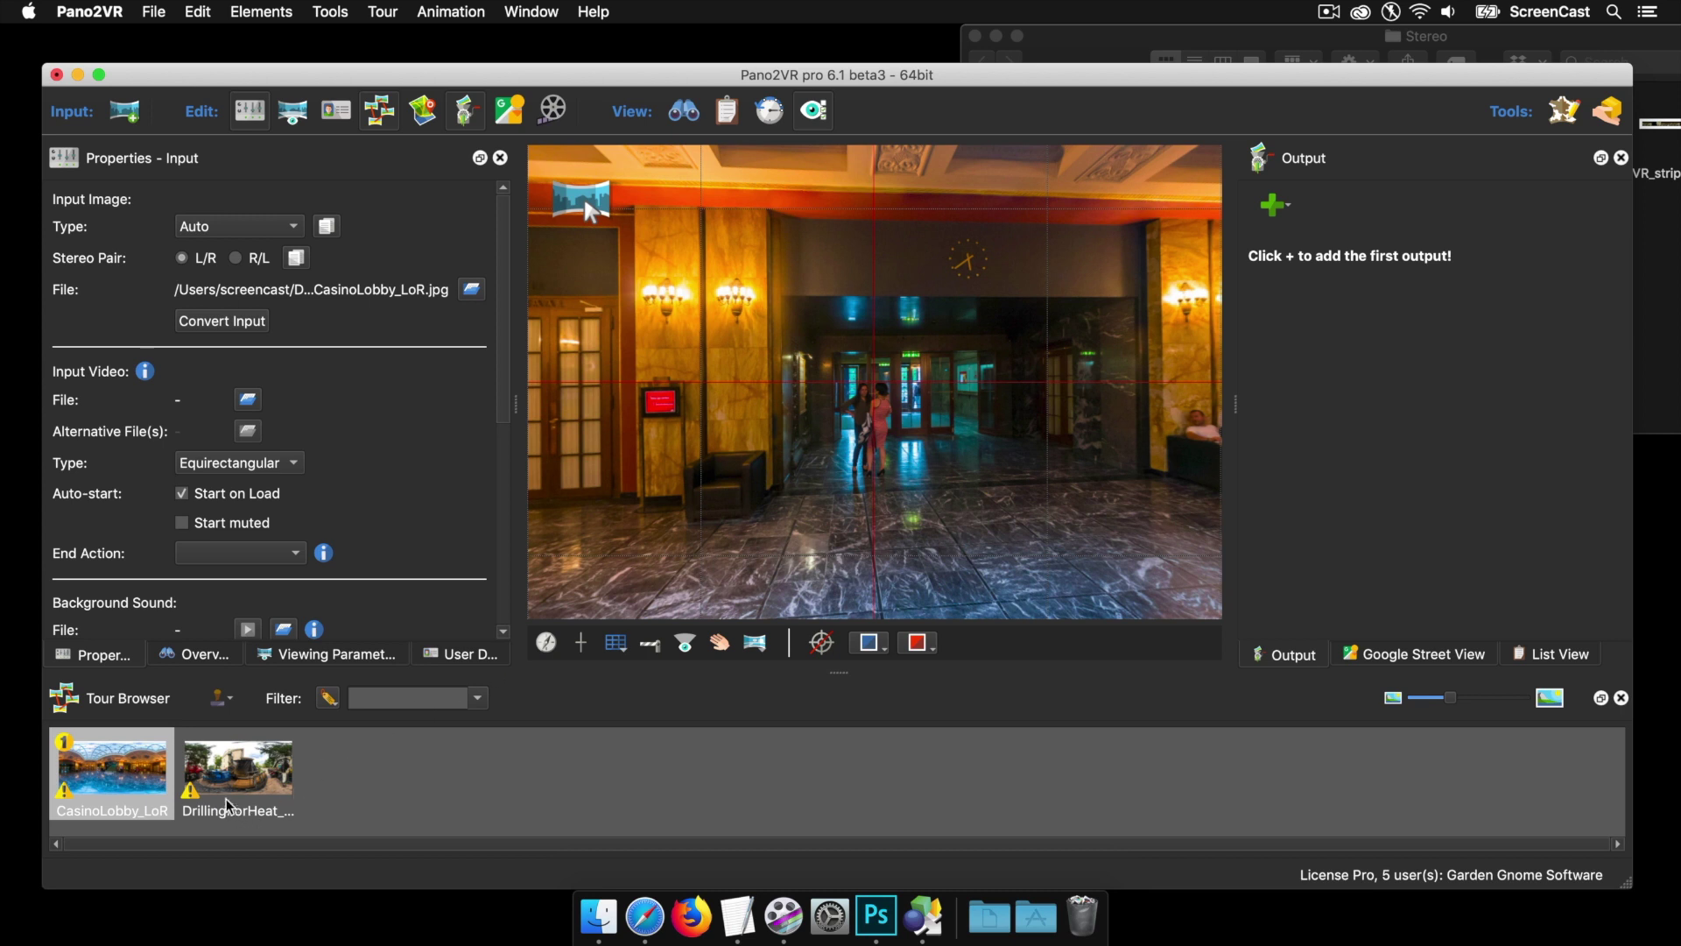
- Add a lobby hotspot linking to DrillingForHeat, with its target view aimed at the red truck
drag(238, 782, 876, 391)
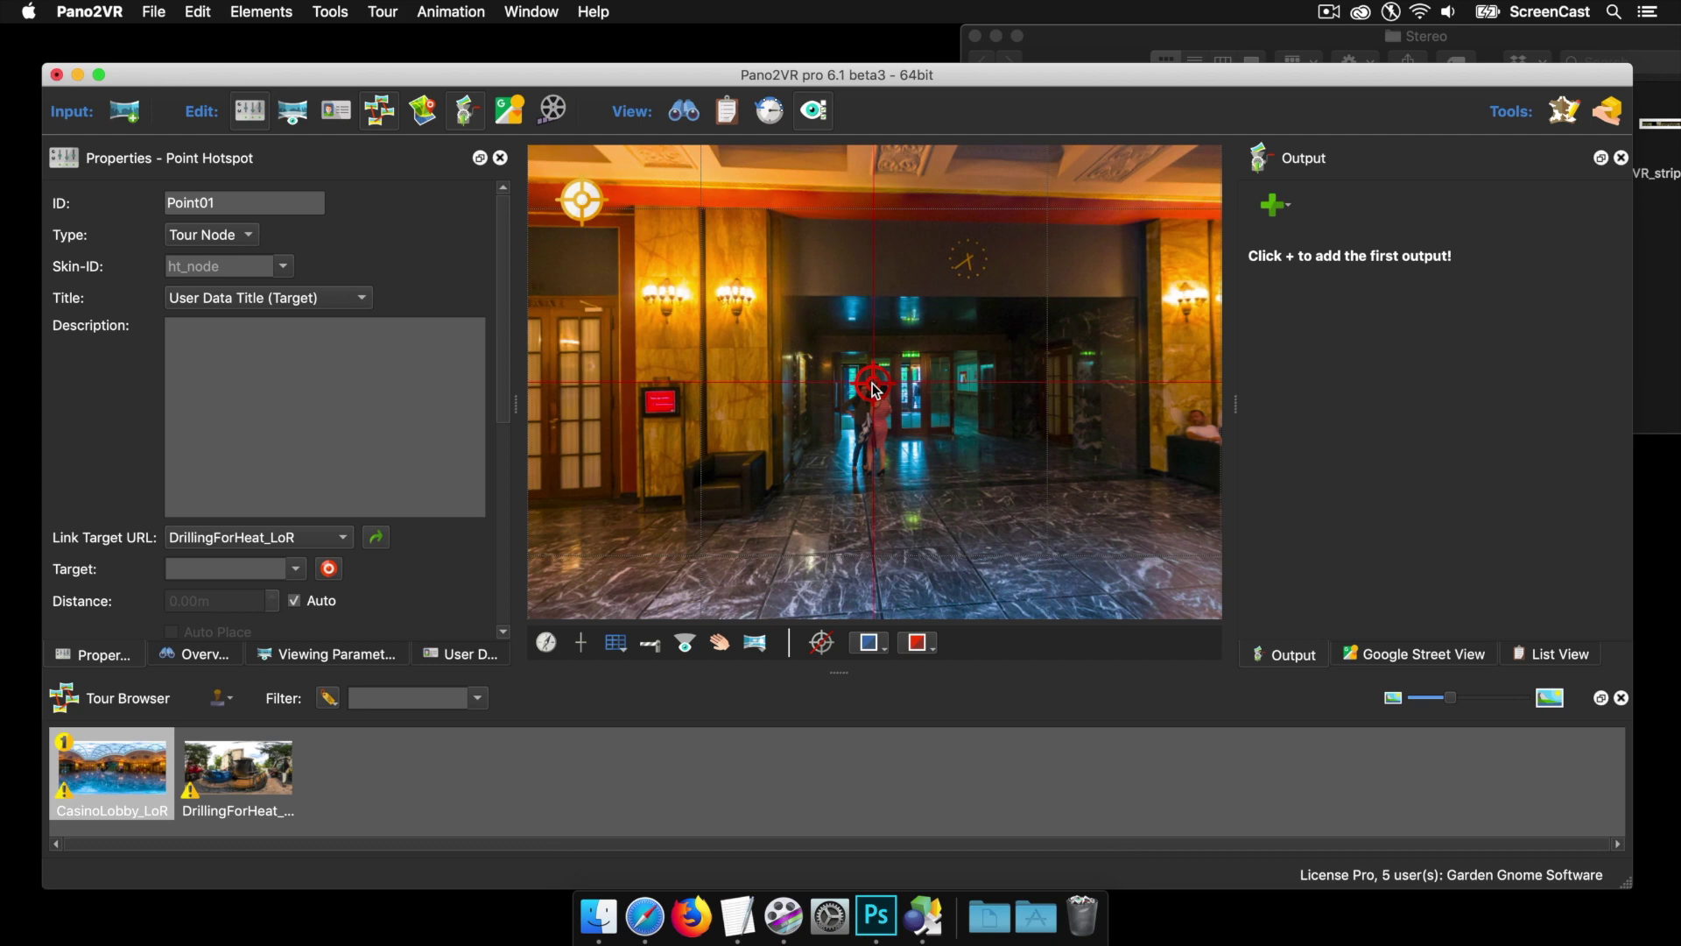
double_click(871, 426)
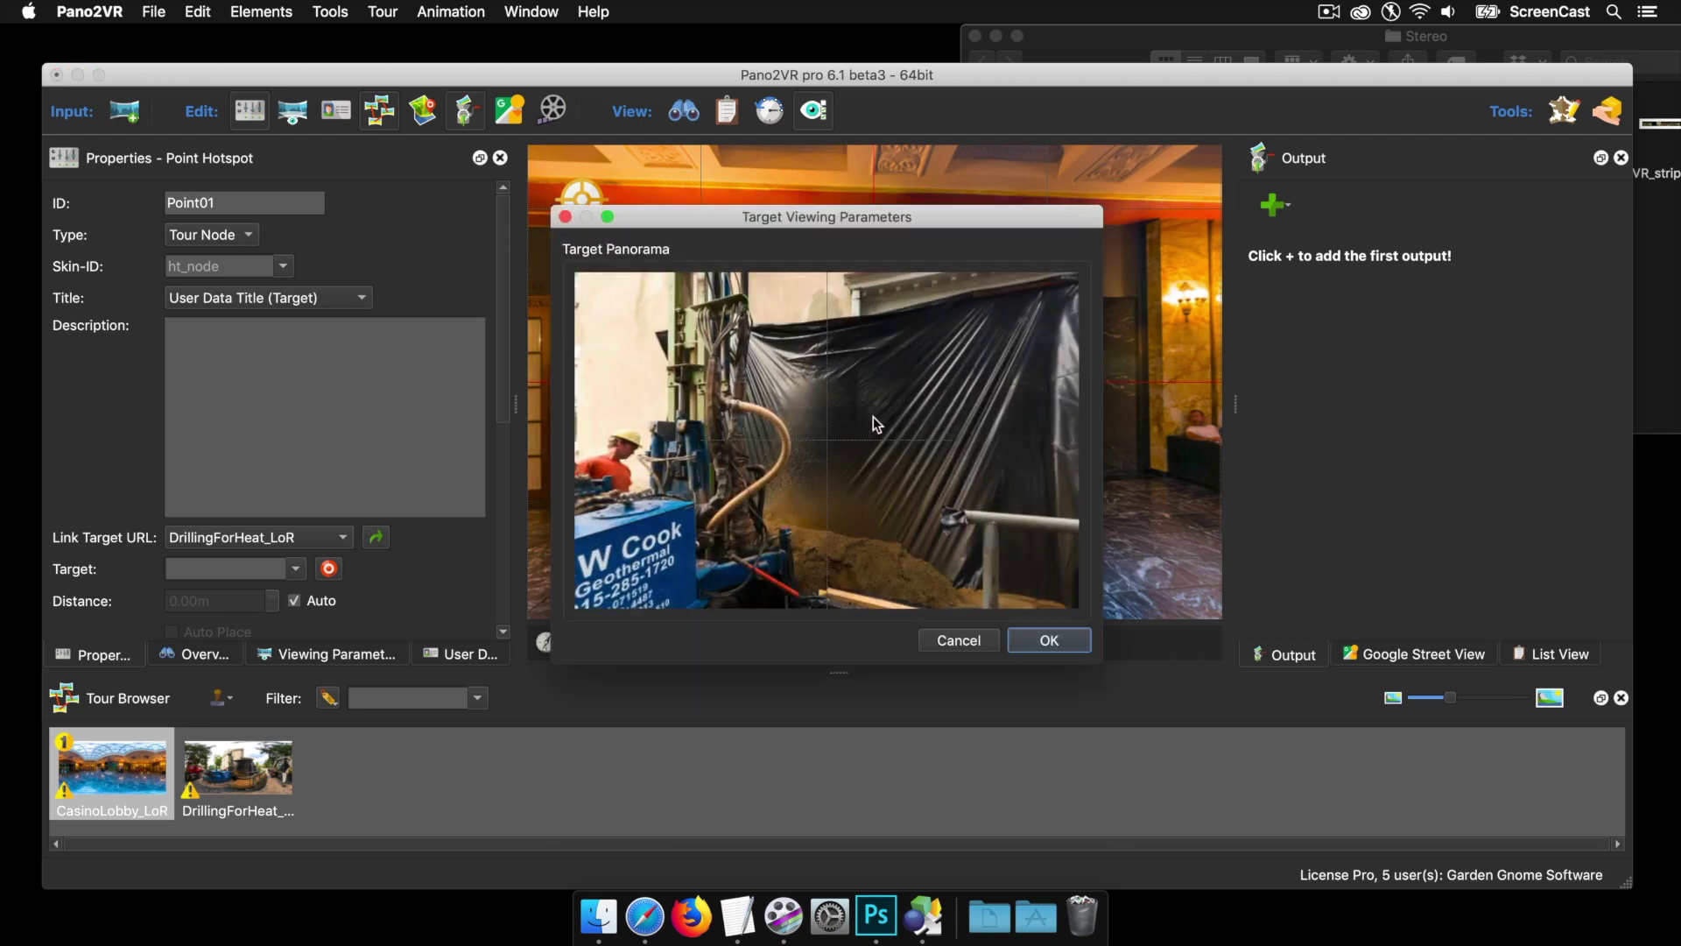
drag(894, 486, 872, 455)
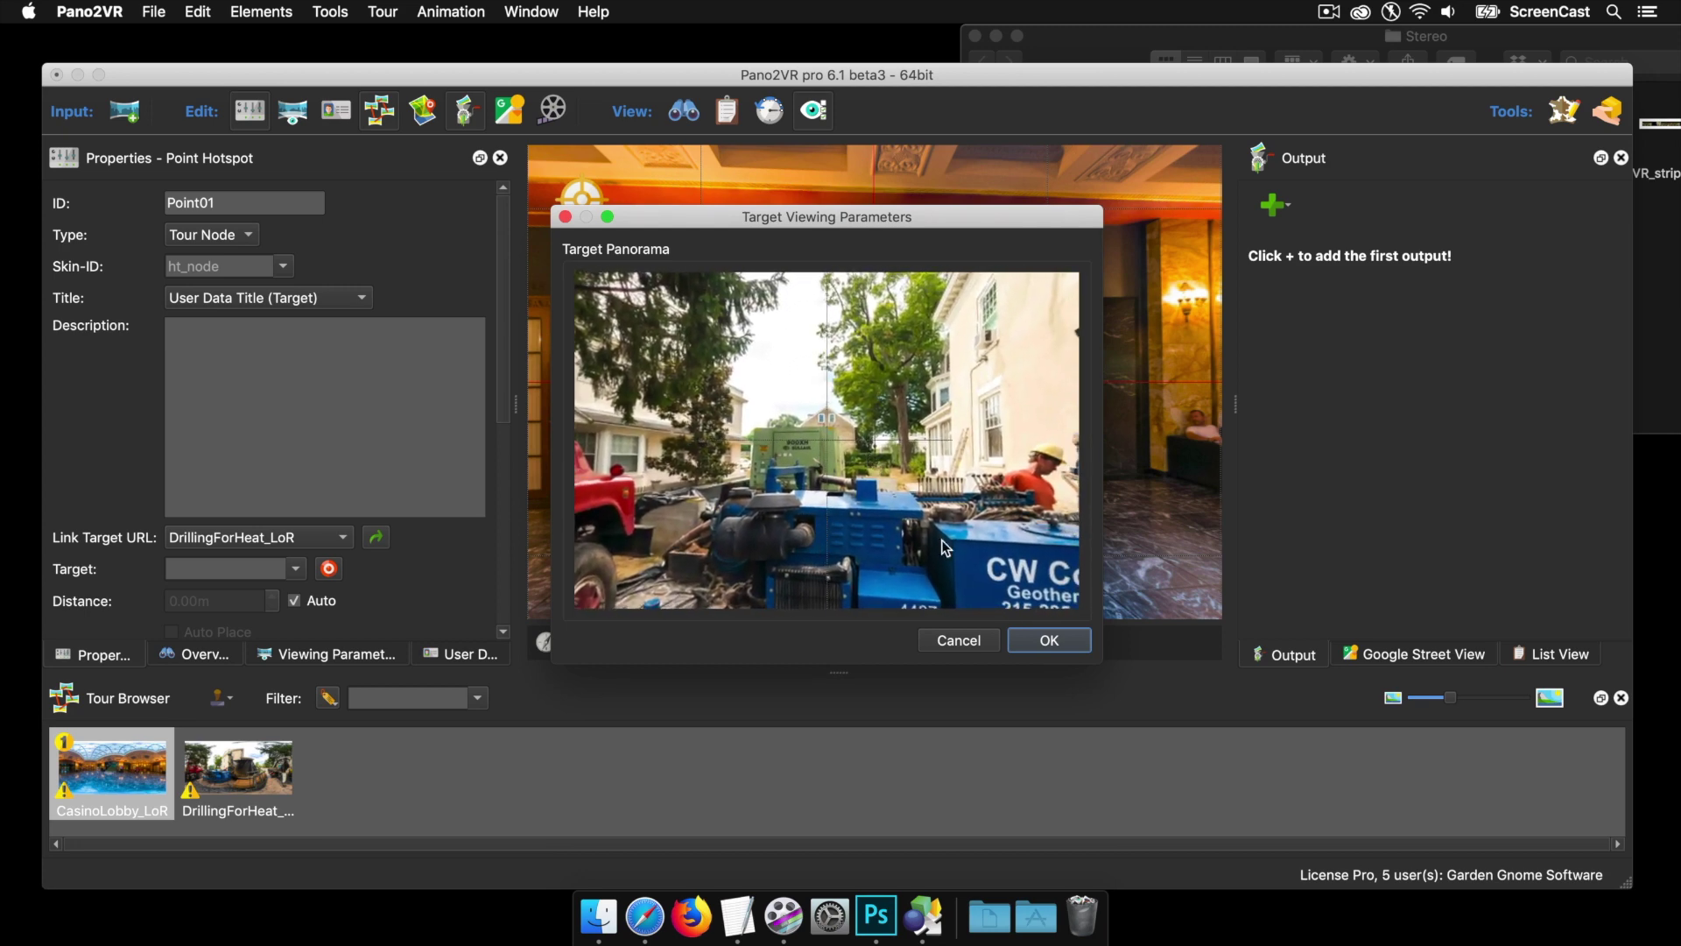
click(1050, 640)
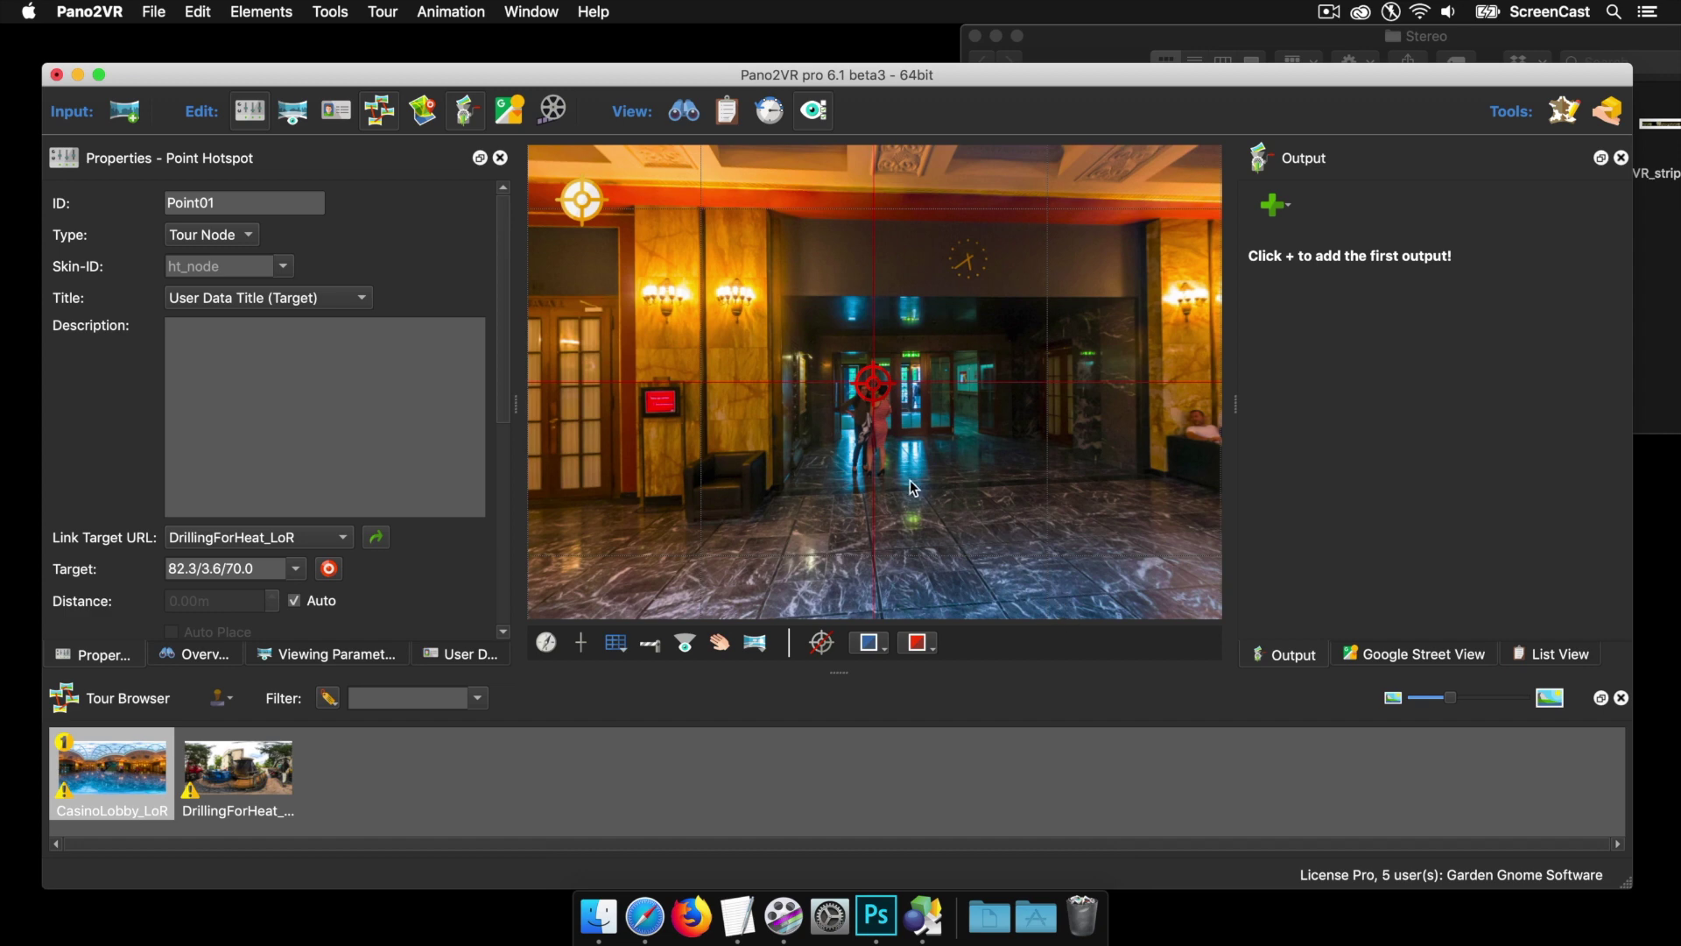
- Add a return hotspot in DrillingForHeat to CasinoLobby_LoR with target view 164.5/-1.5/70.0
double_click(873, 383)
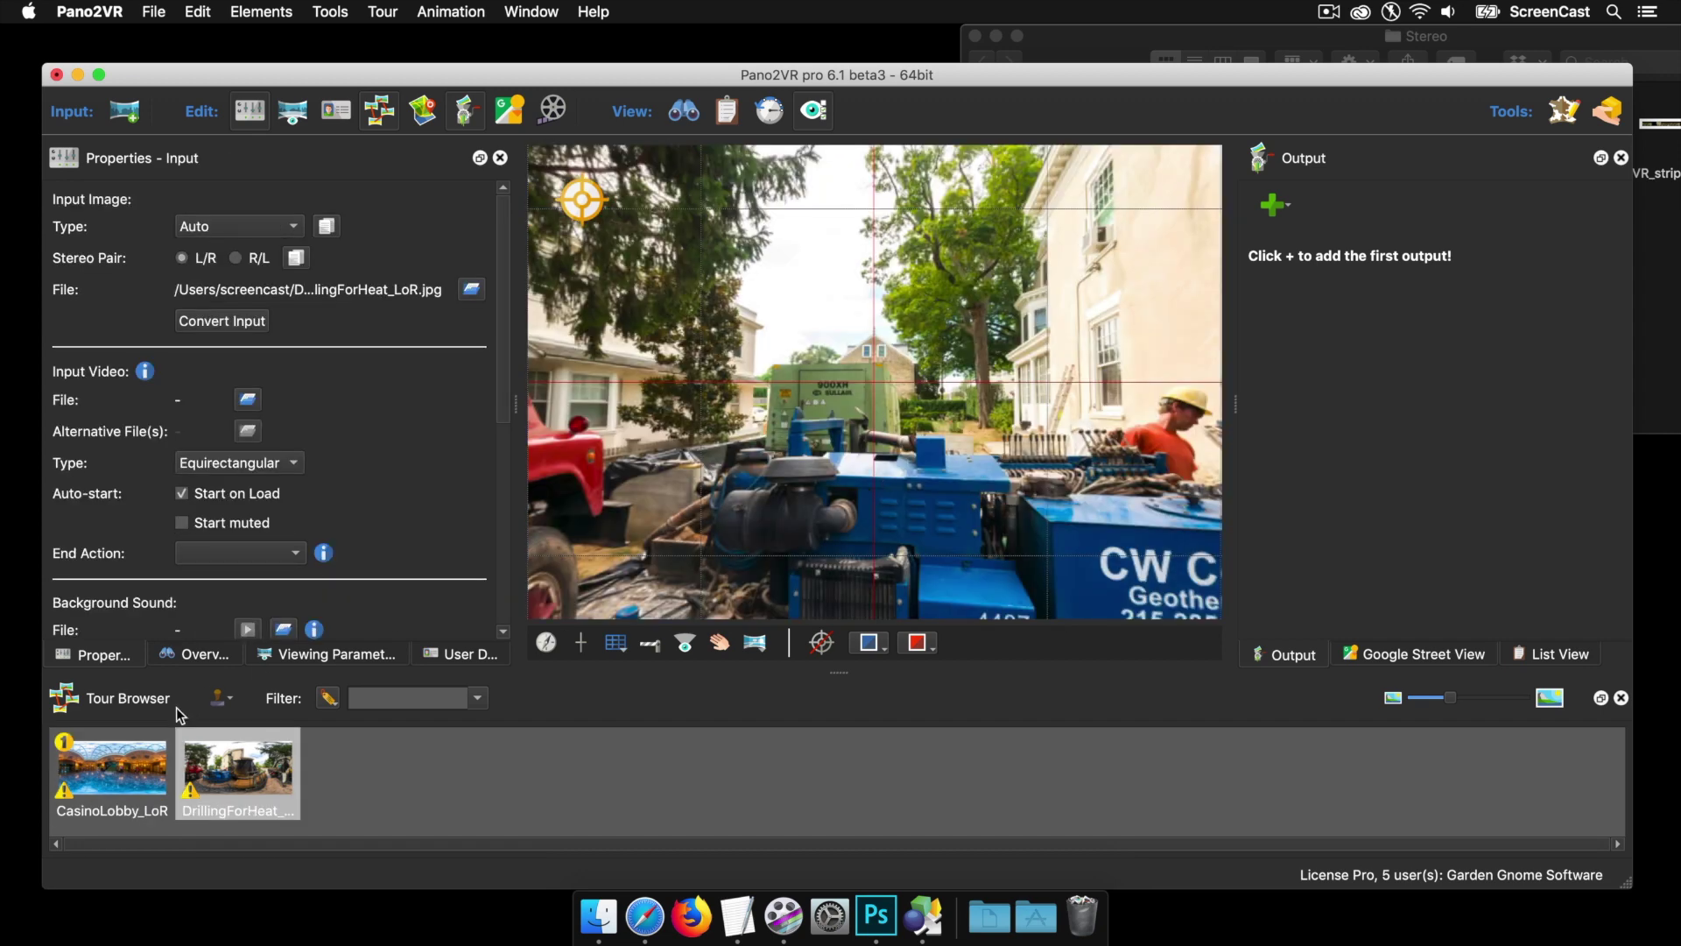
drag(146, 761, 896, 429)
double_click(873, 384)
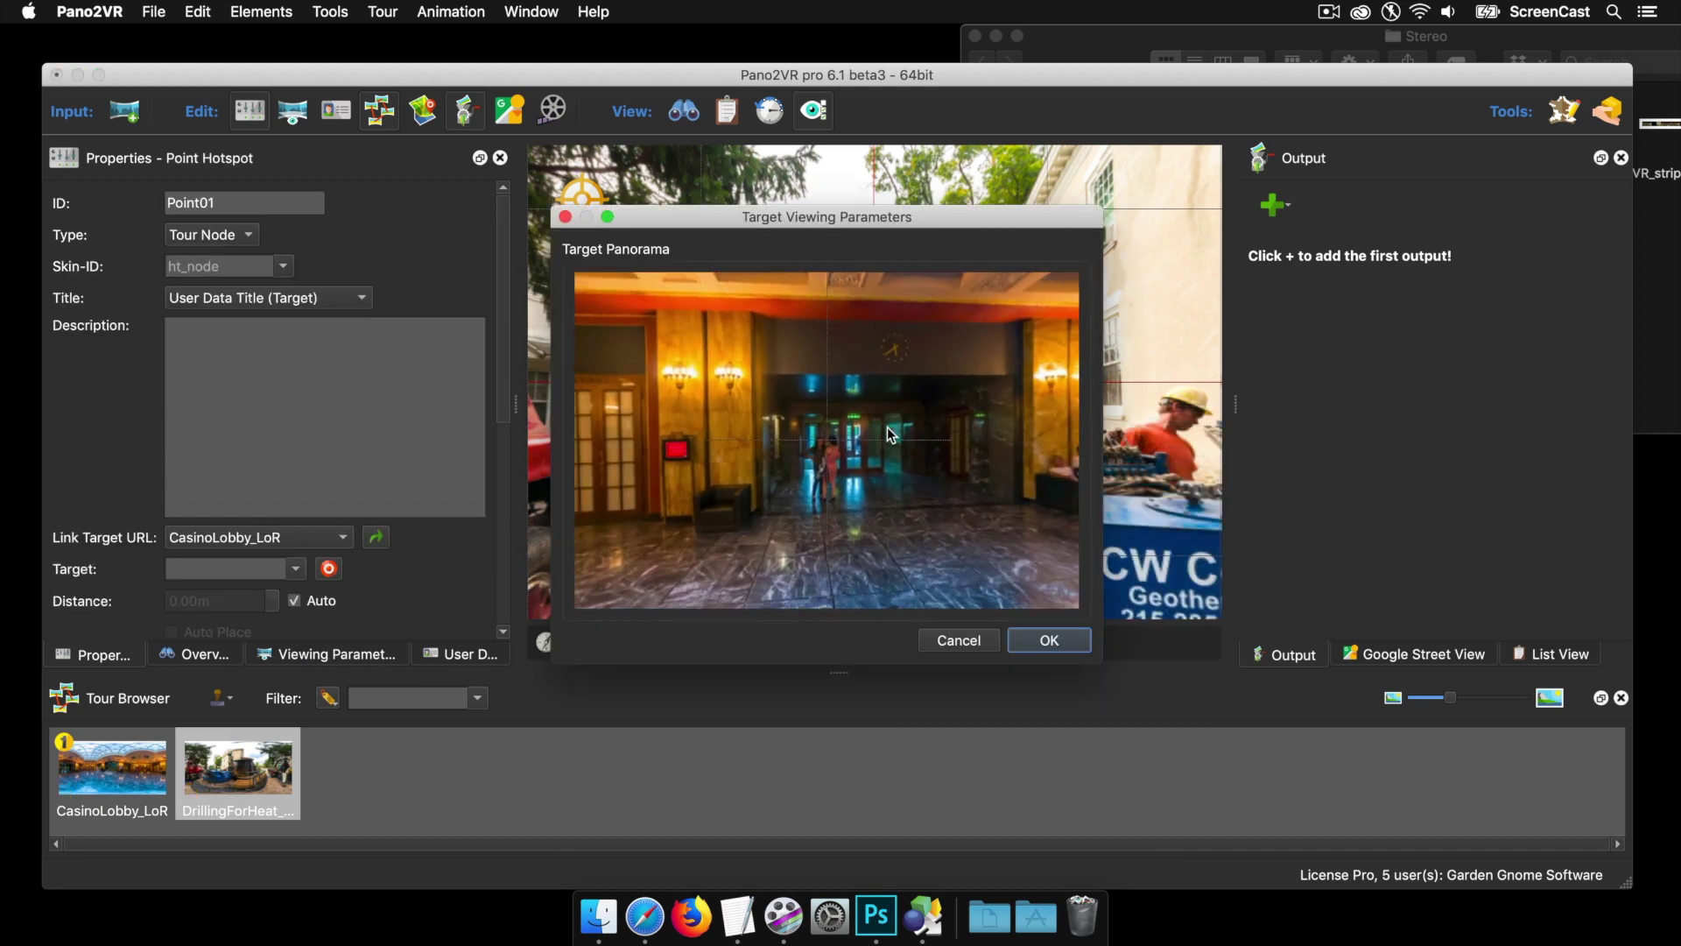
click(1049, 642)
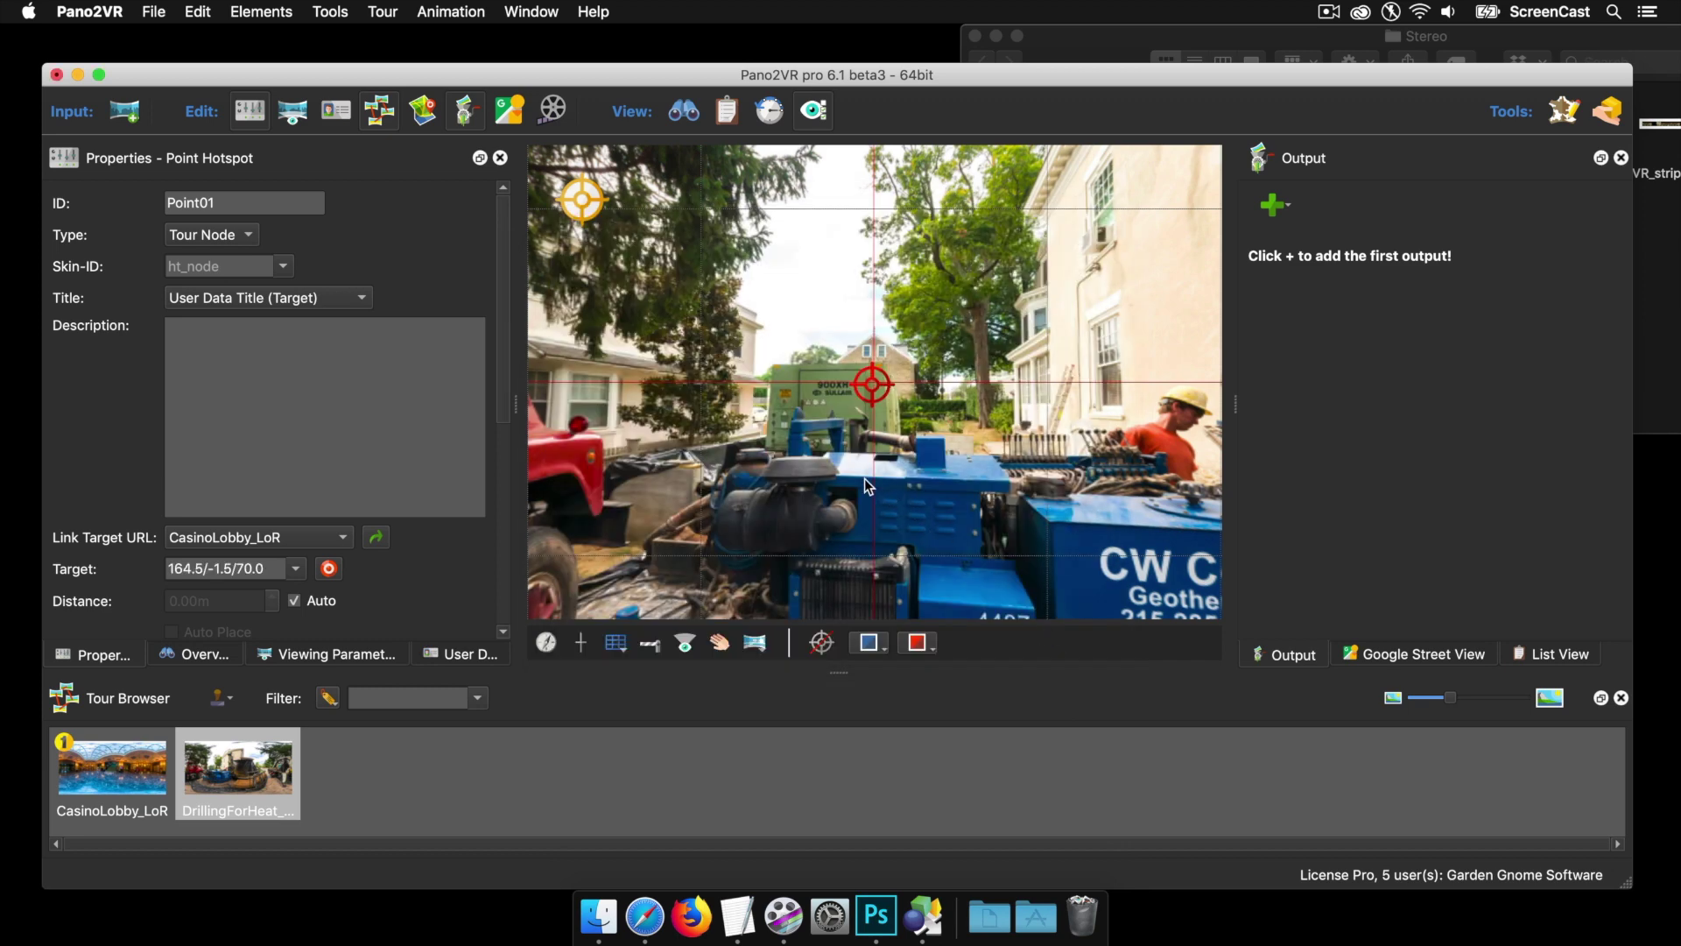
double_click(868, 392)
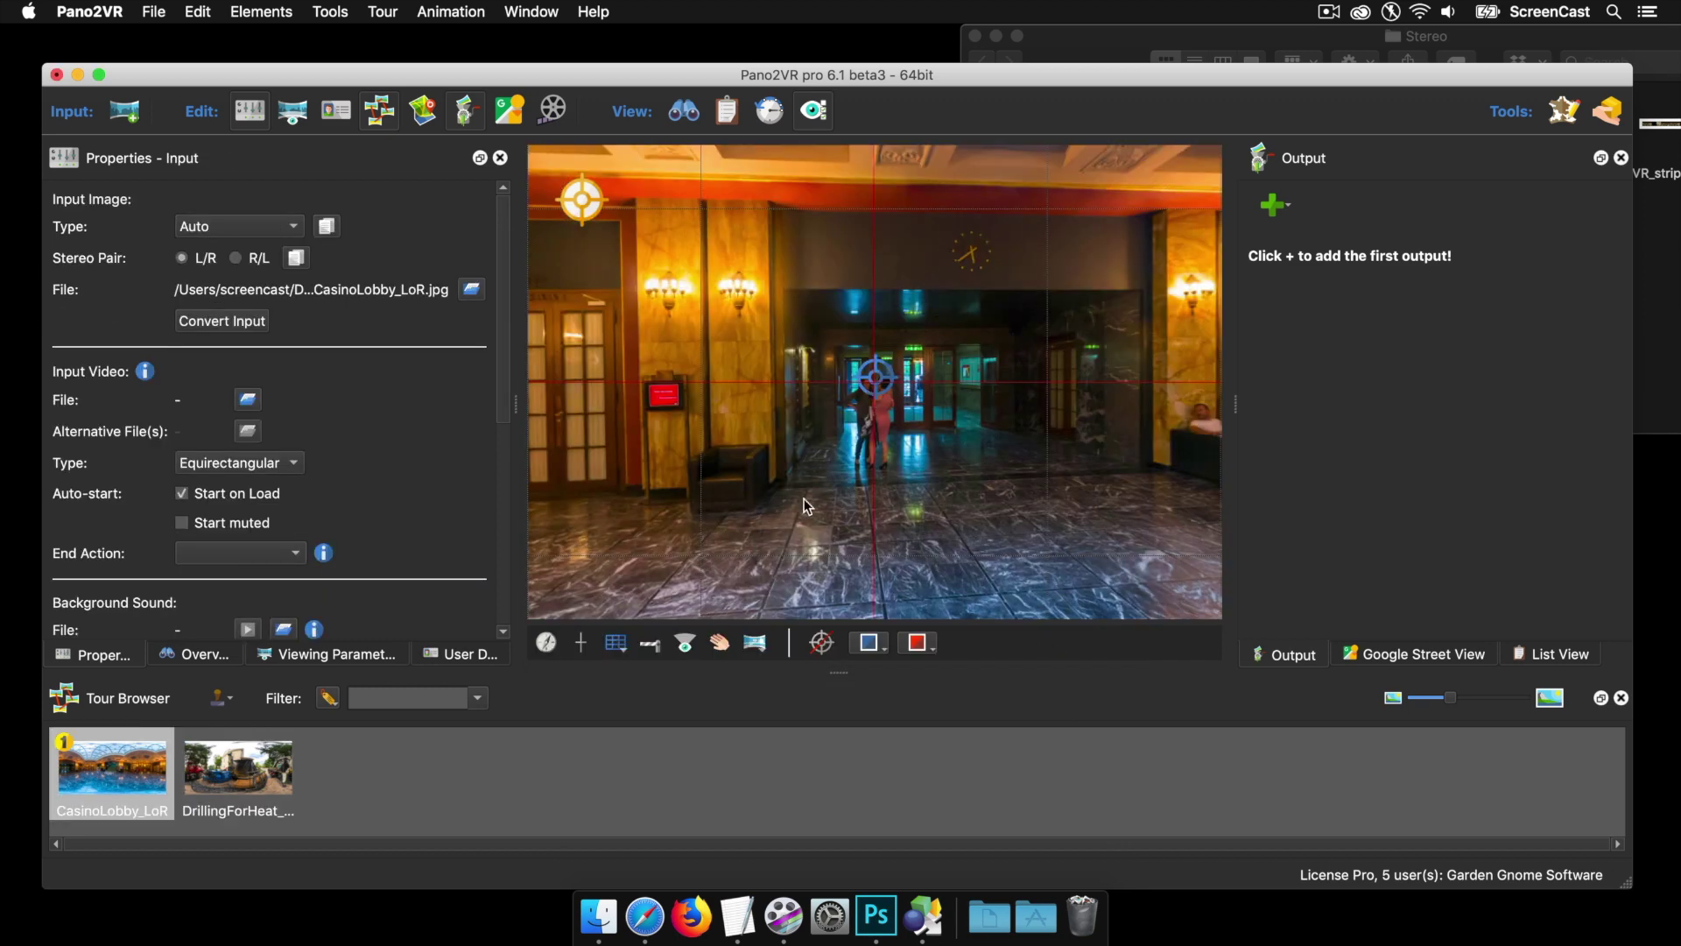
- Add an HTML5 output using the silhouette_v6.ggsk skin
mouse_move(858, 499)
mouse_down()
mouse_move(945, 479)
mouse_move(879, 476)
mouse_up()
click(1277, 207)
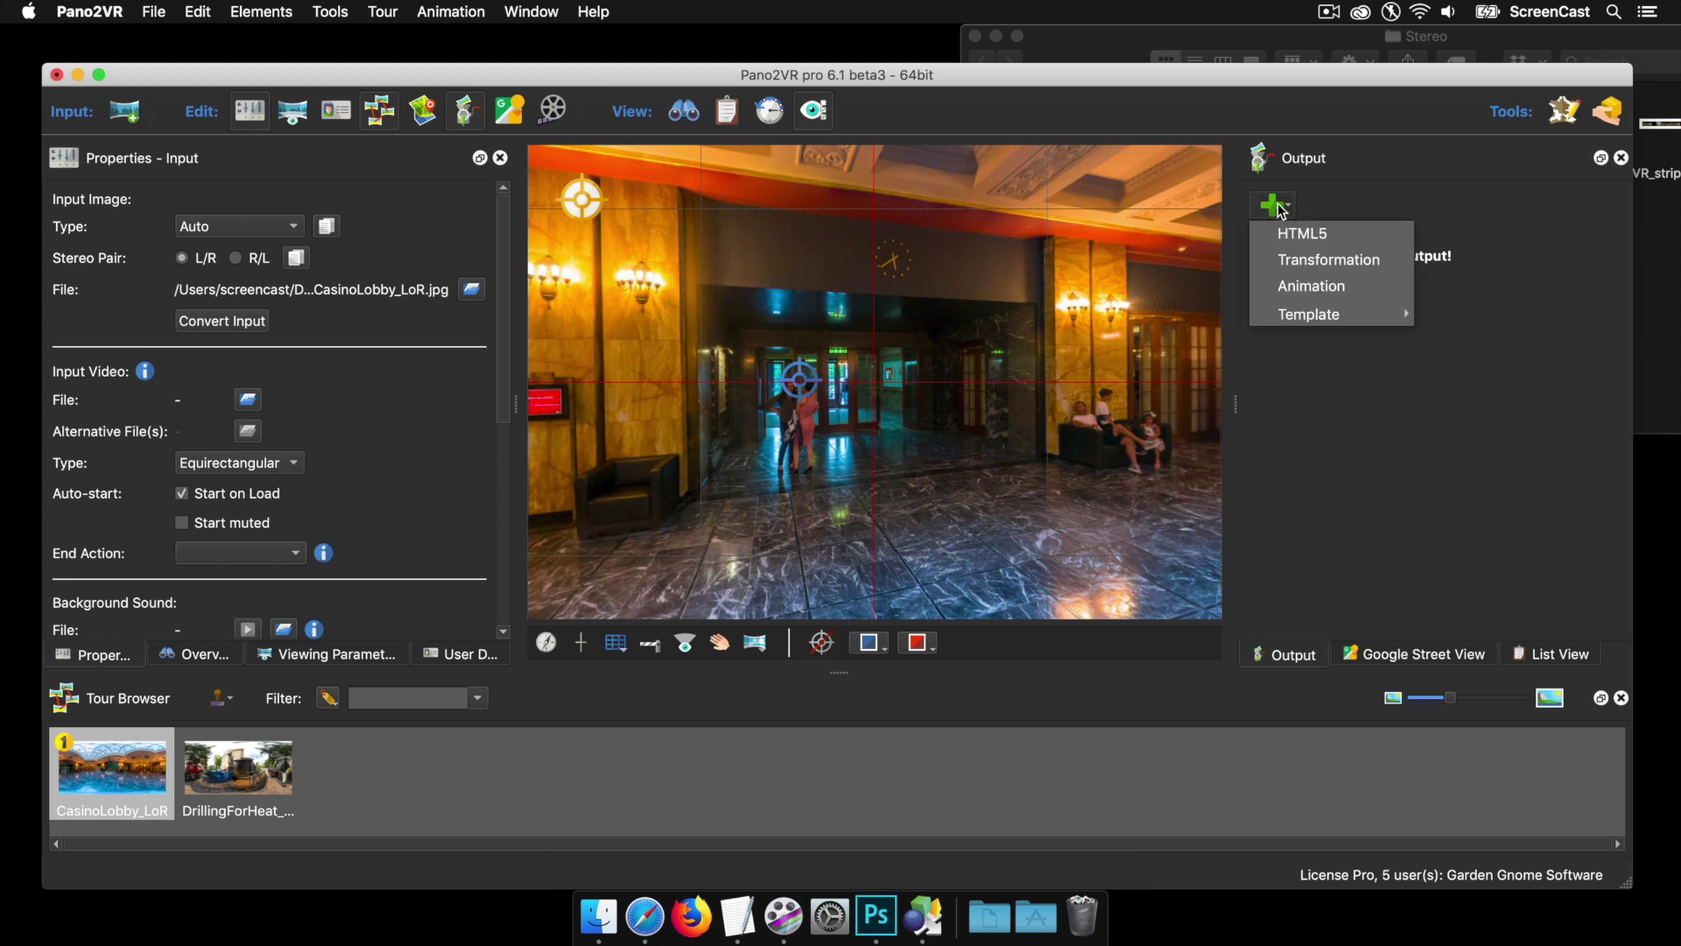
click(1303, 235)
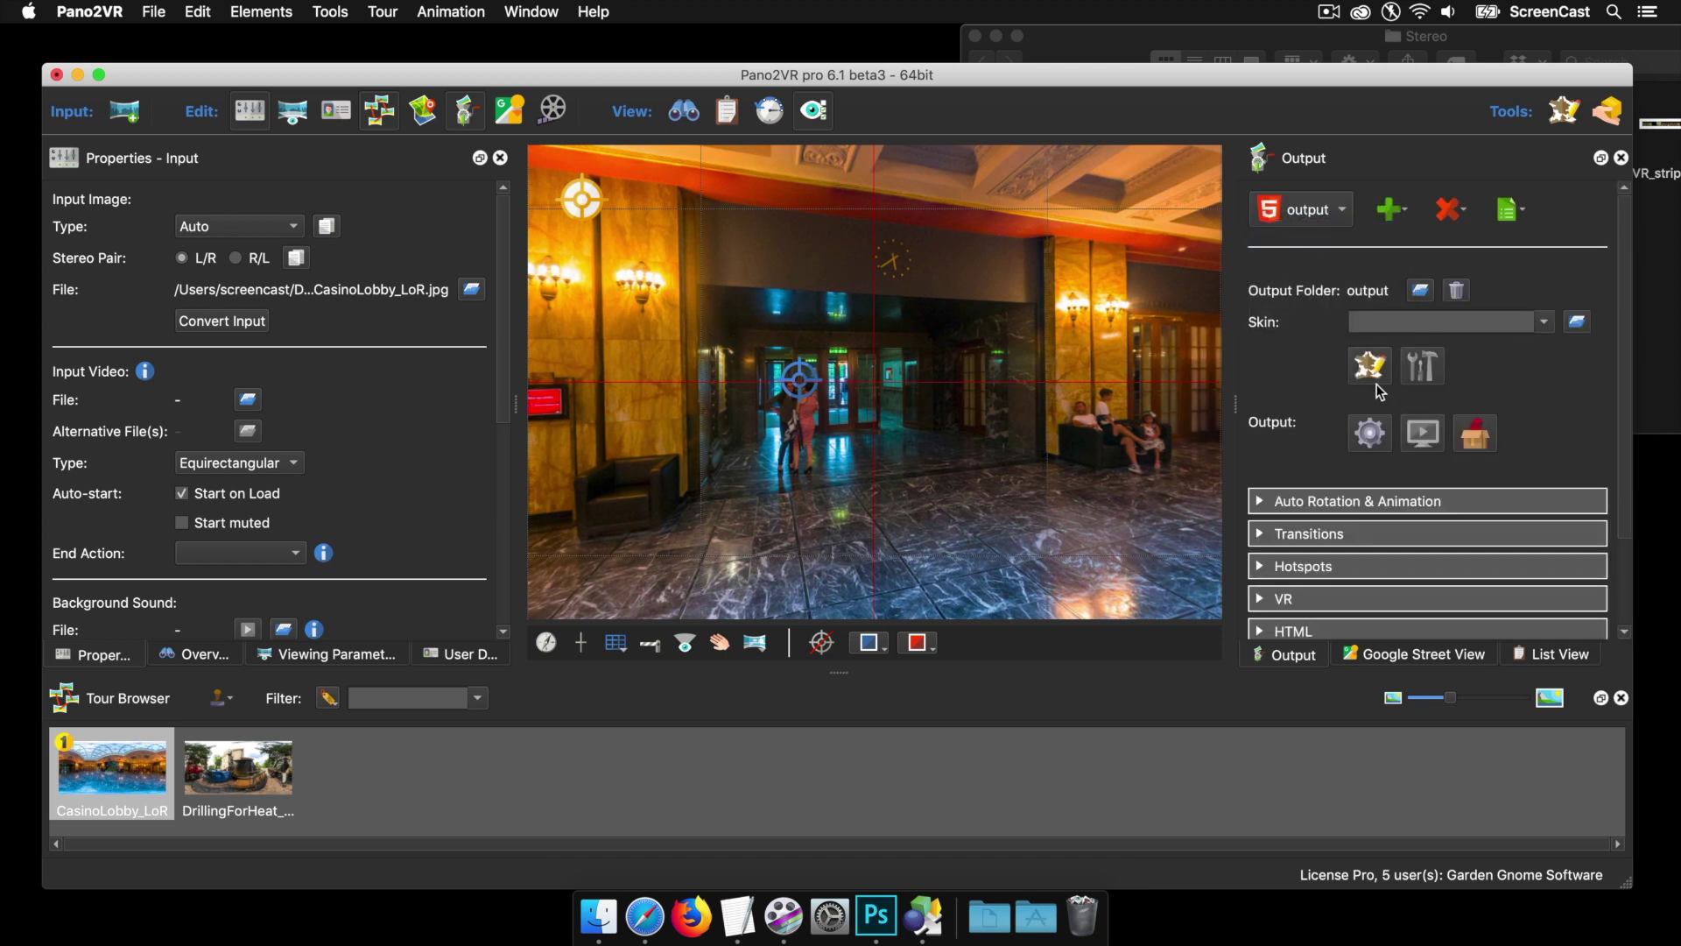
click(1543, 323)
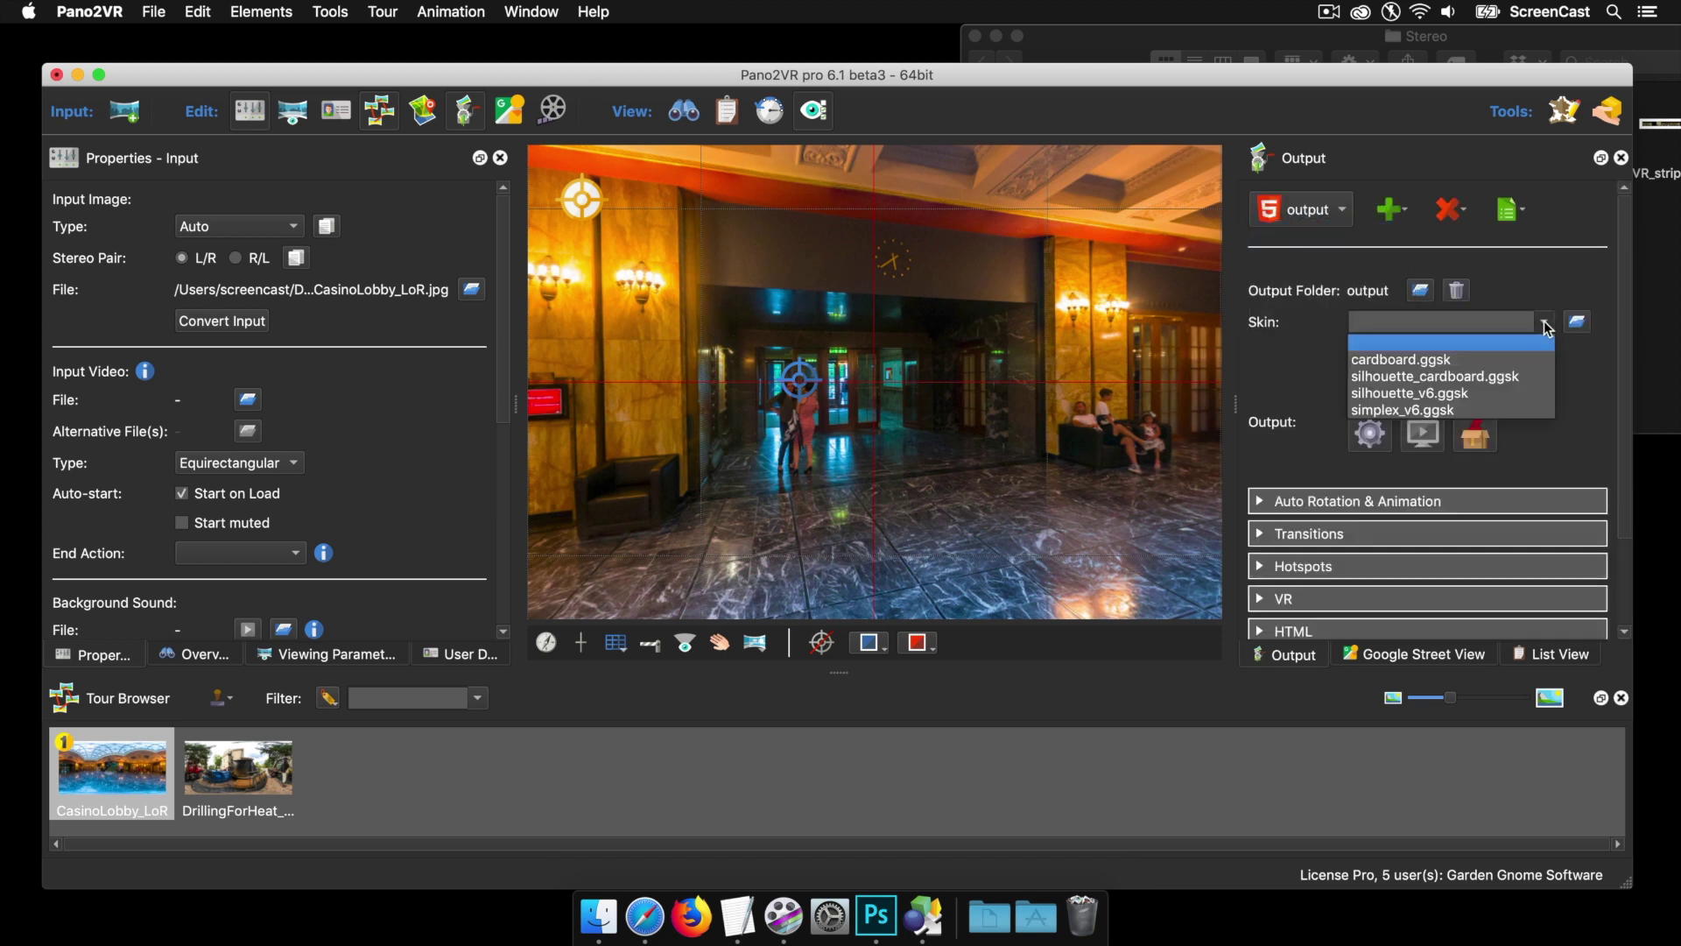
click(1450, 393)
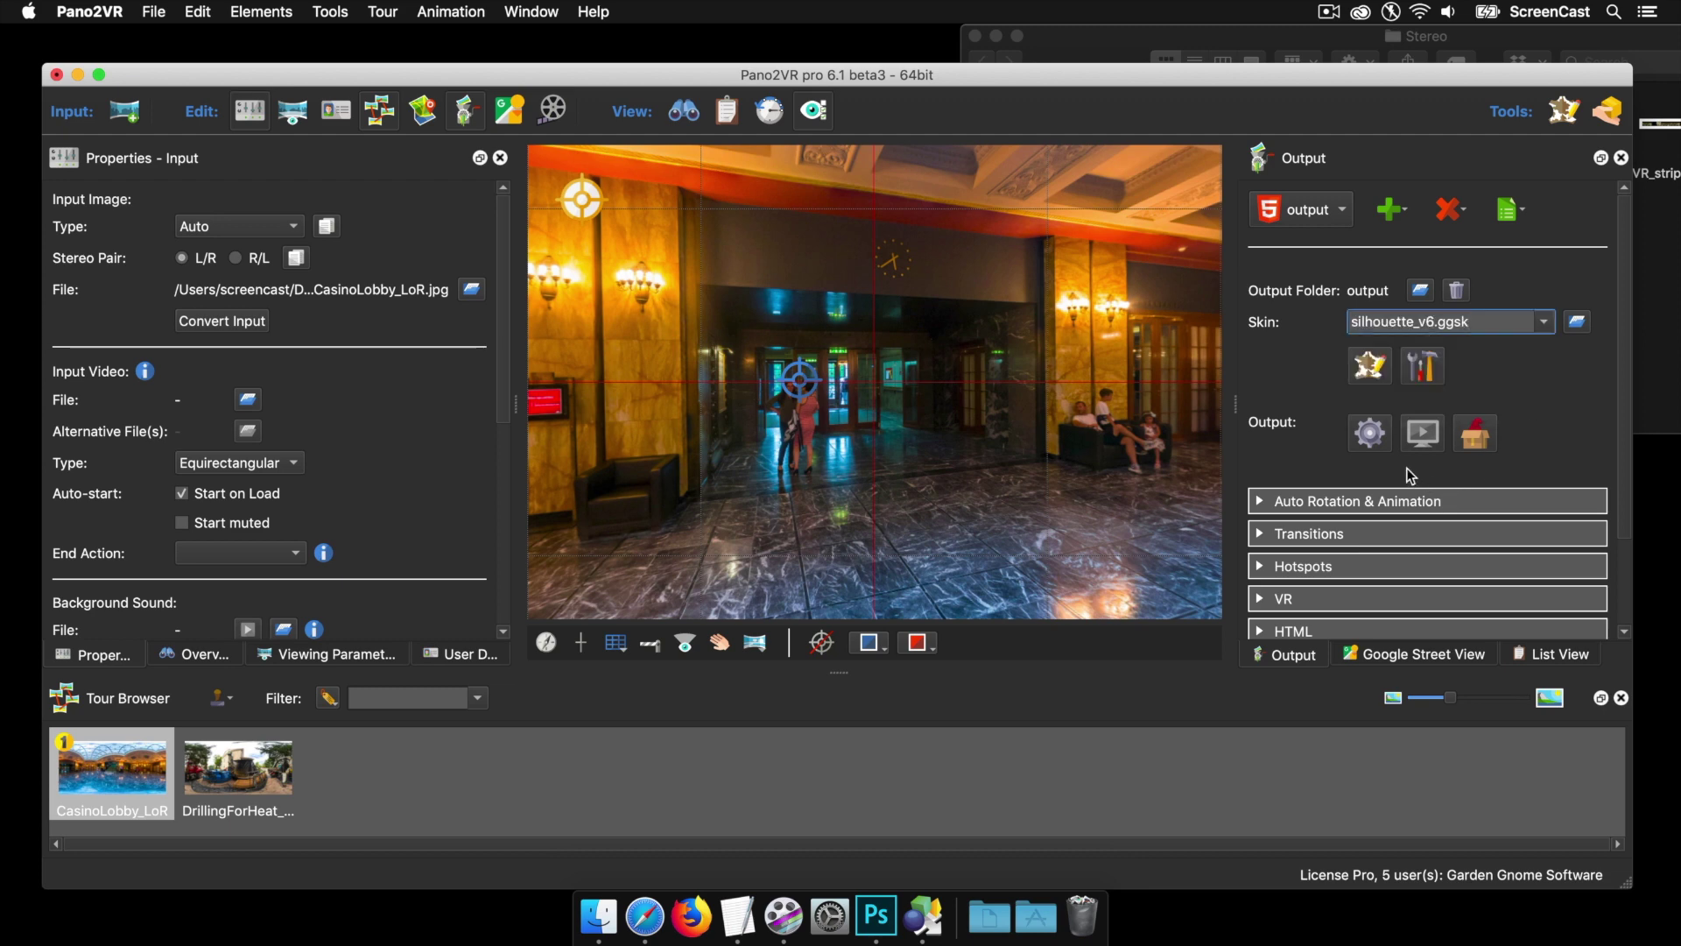
- Generate the tour, saving the project as Stereo.p2vr over the existing file
click(1370, 433)
click(1042, 457)
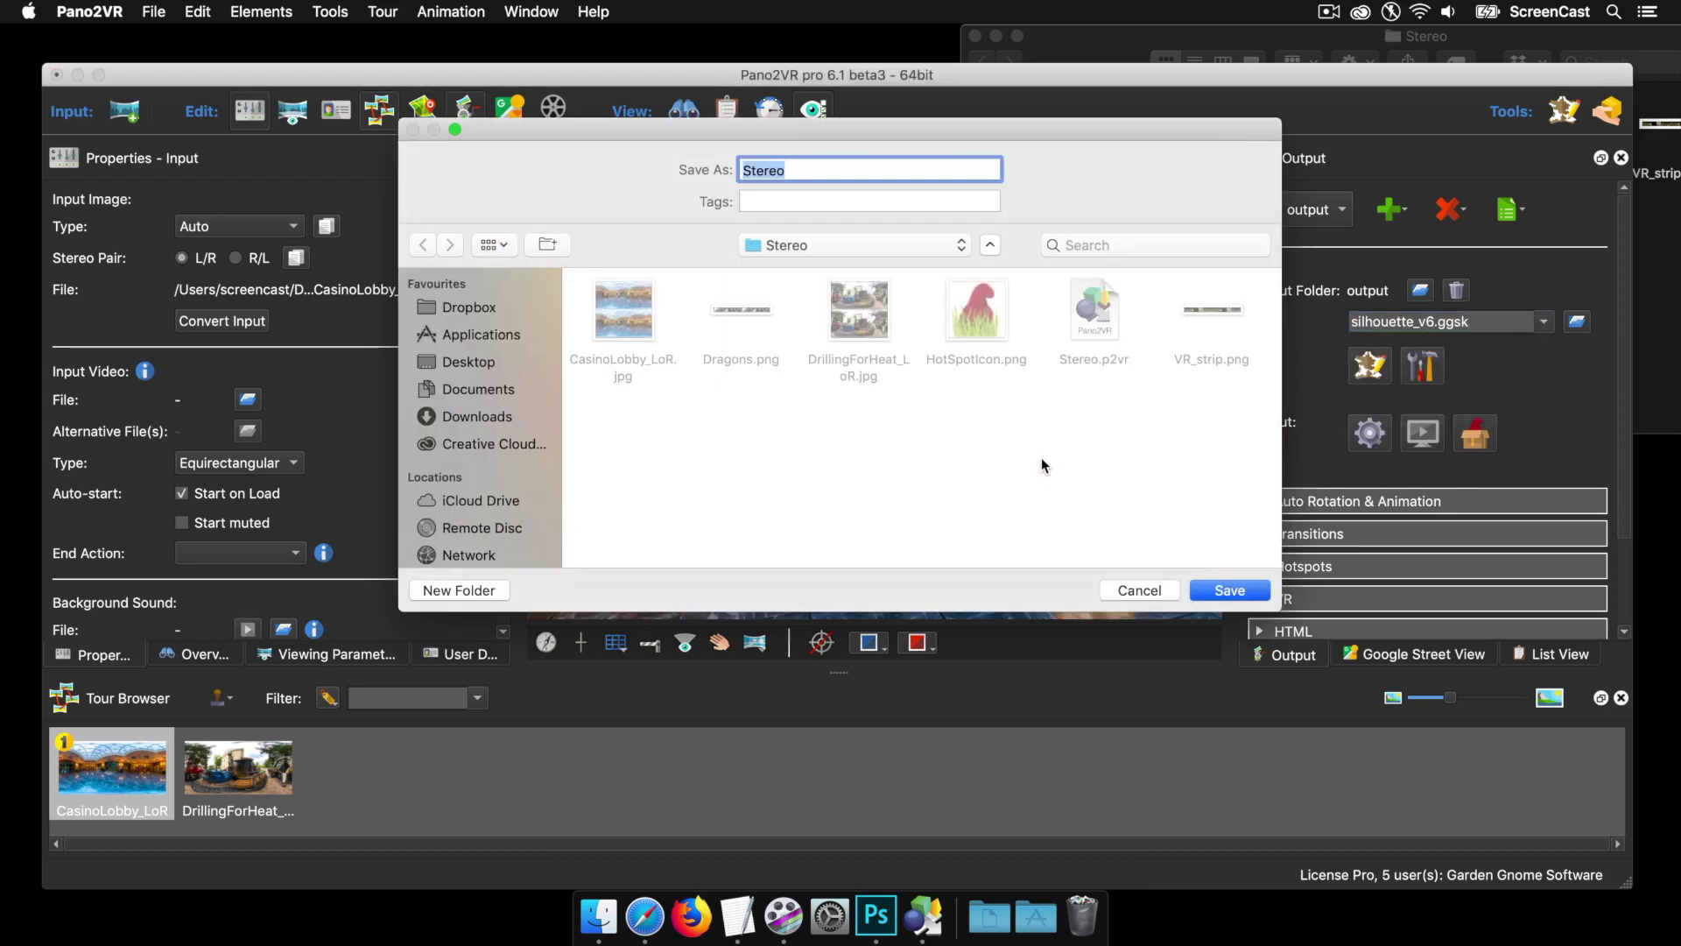
mouse_move(1068, 140)
mouse_down()
mouse_move(1039, 167)
mouse_move(1058, 156)
mouse_up()
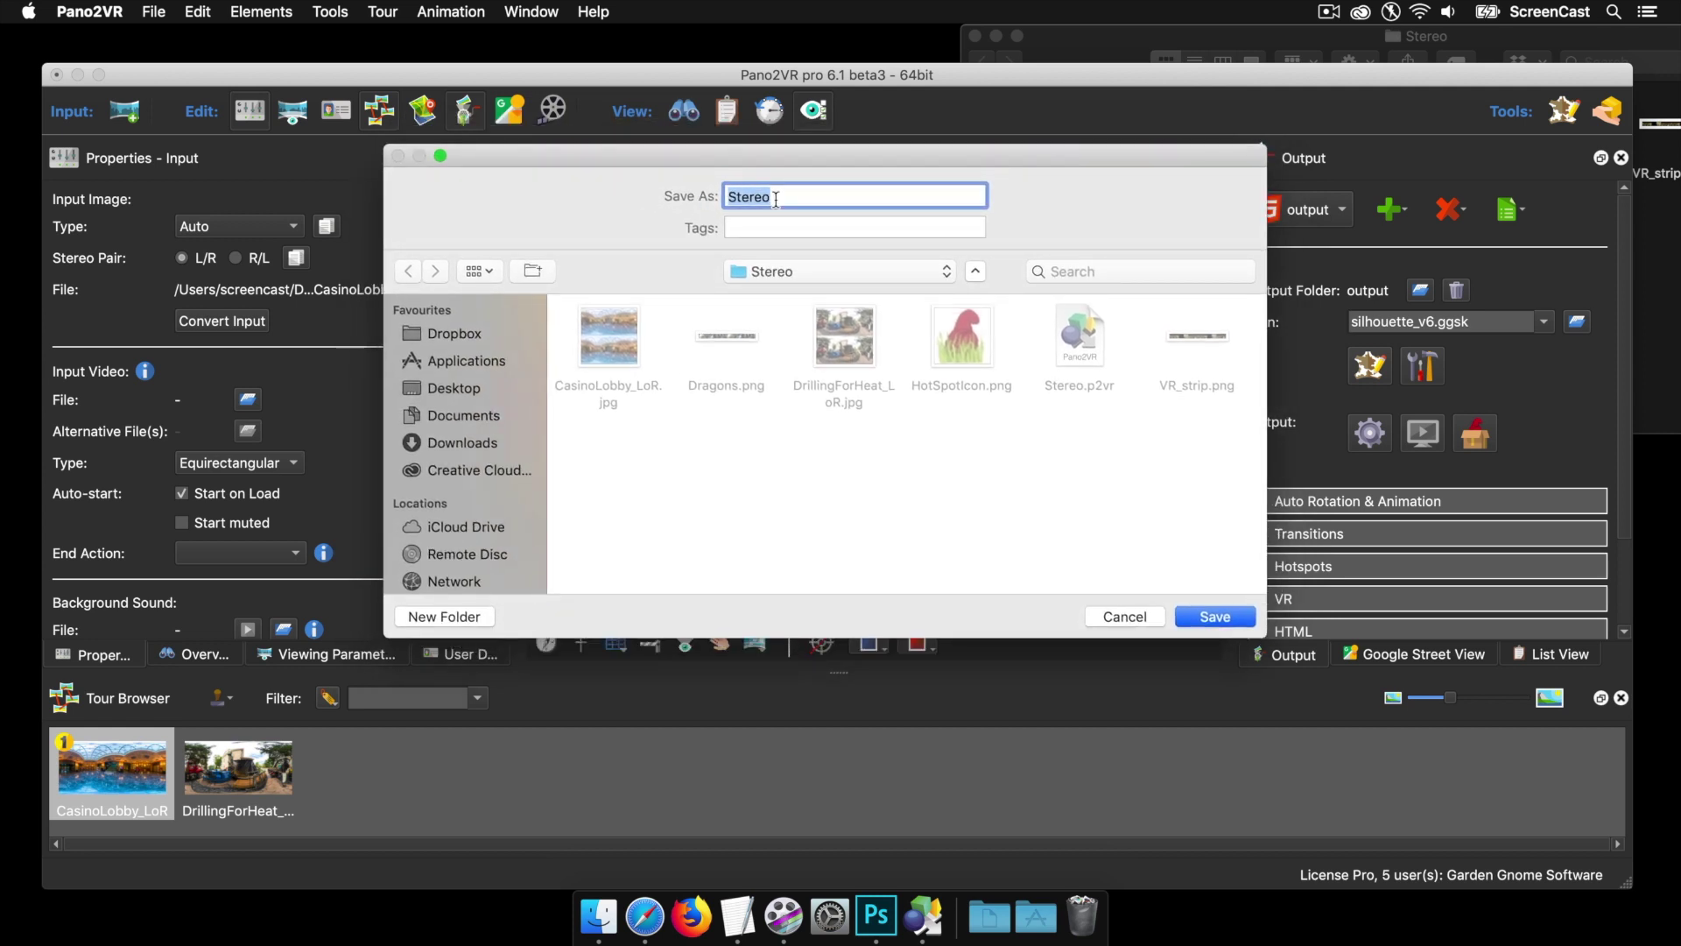
click(1212, 615)
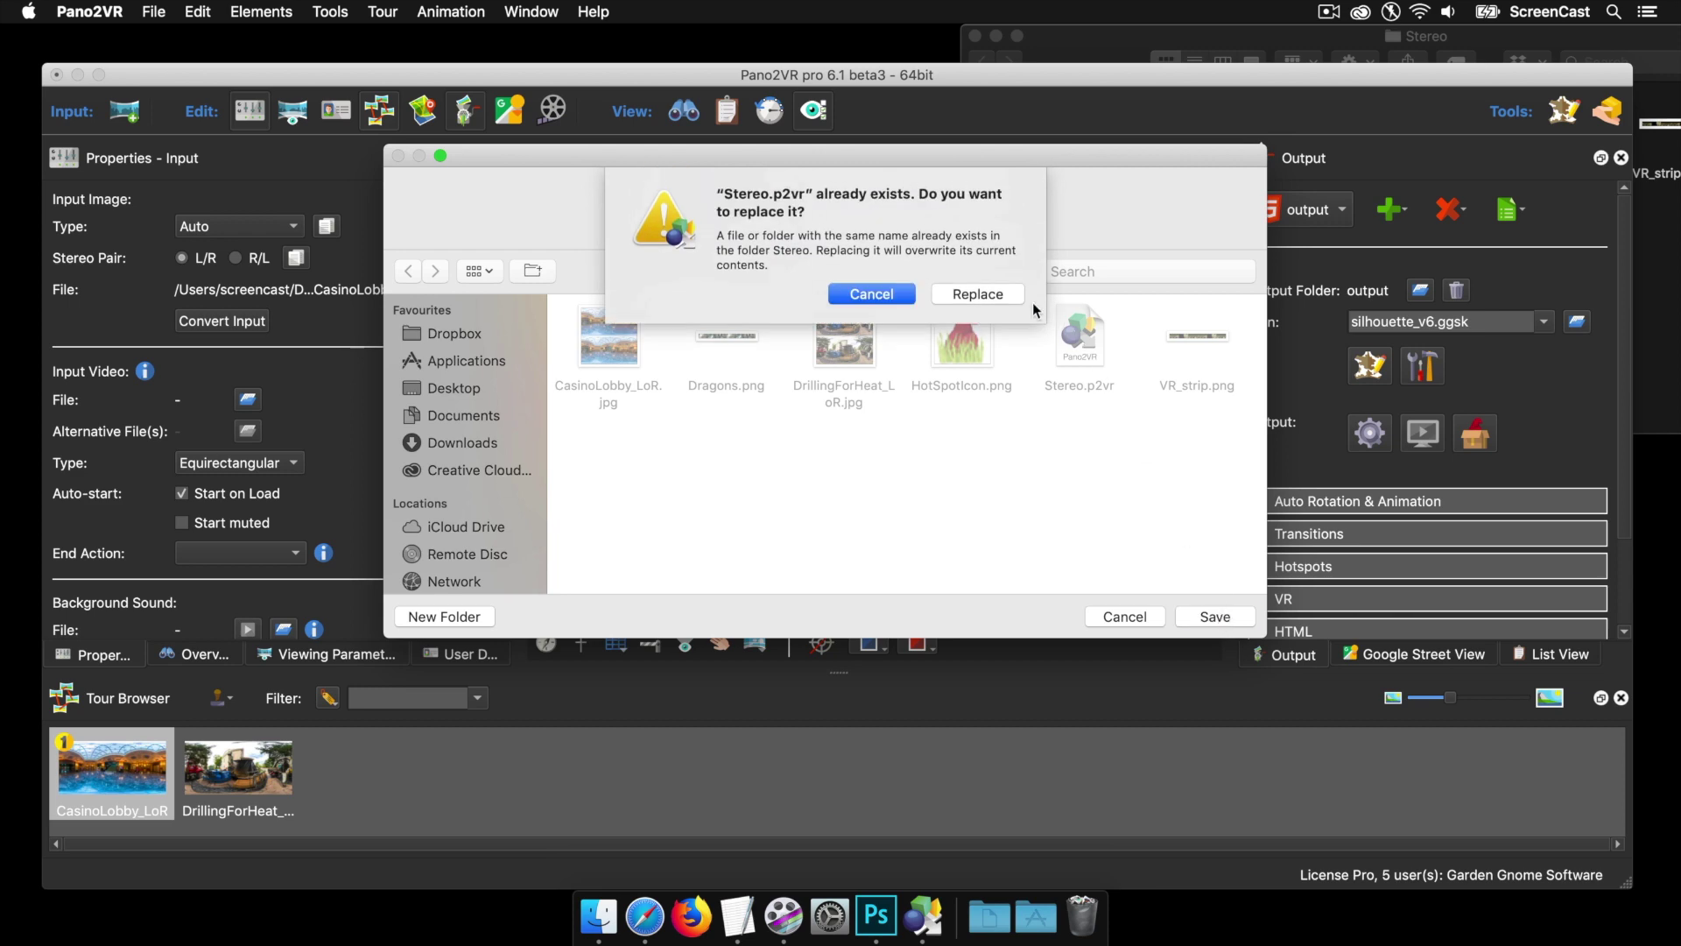
click(978, 293)
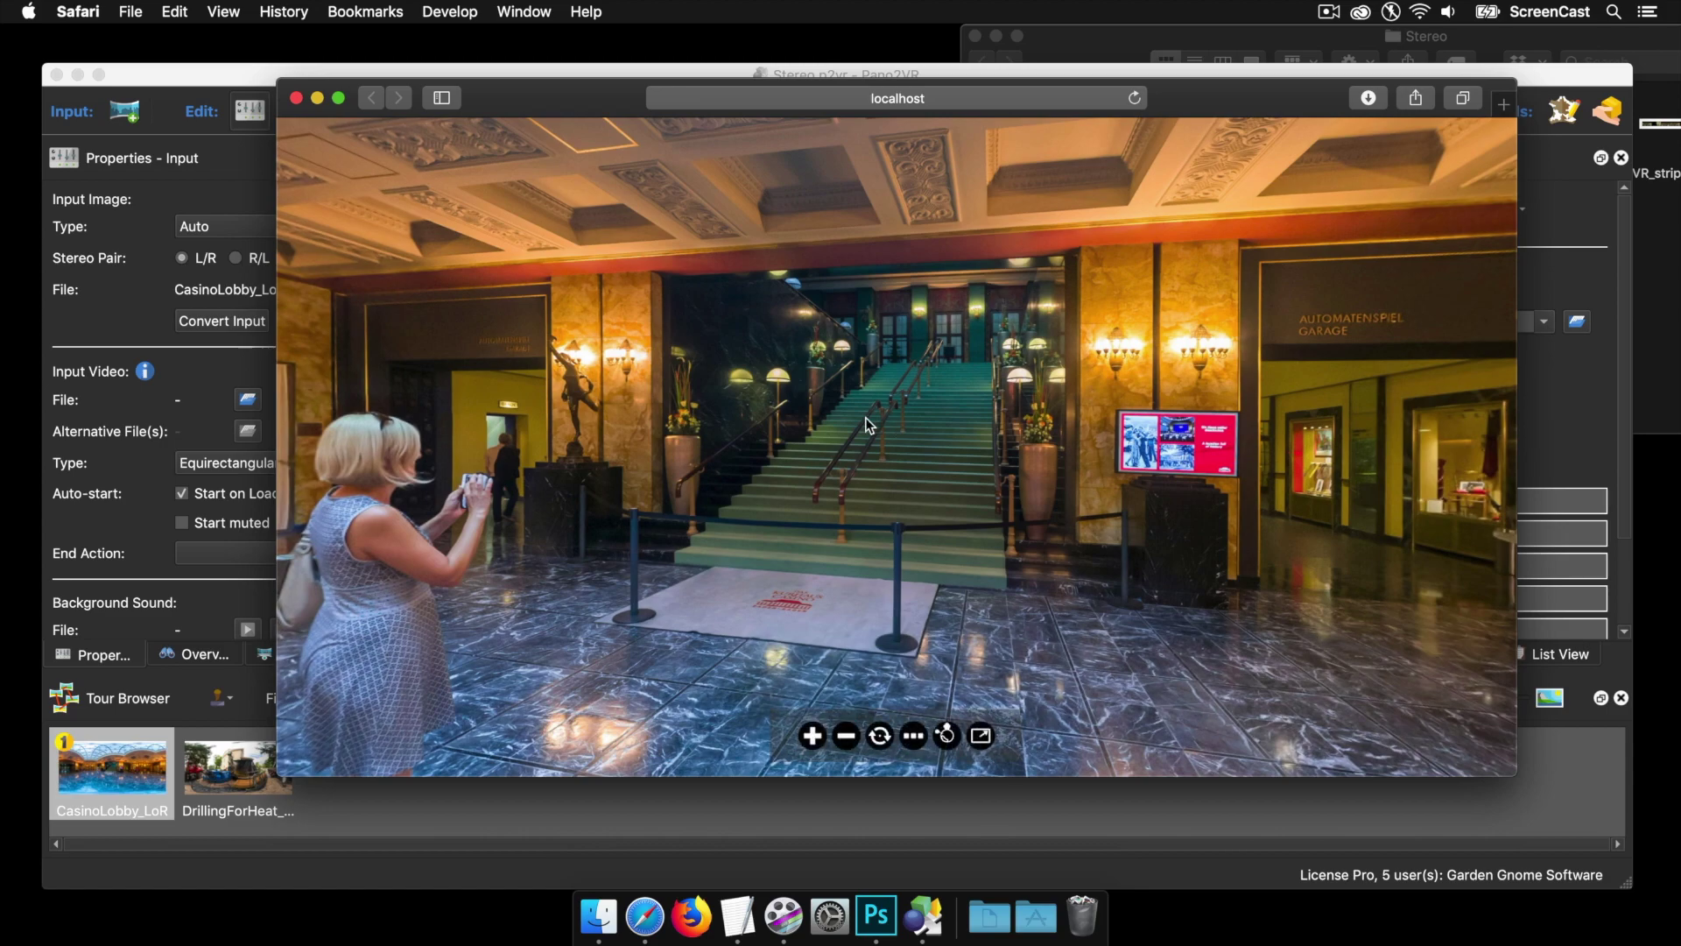
drag(841, 418, 958, 469)
click(844, 466)
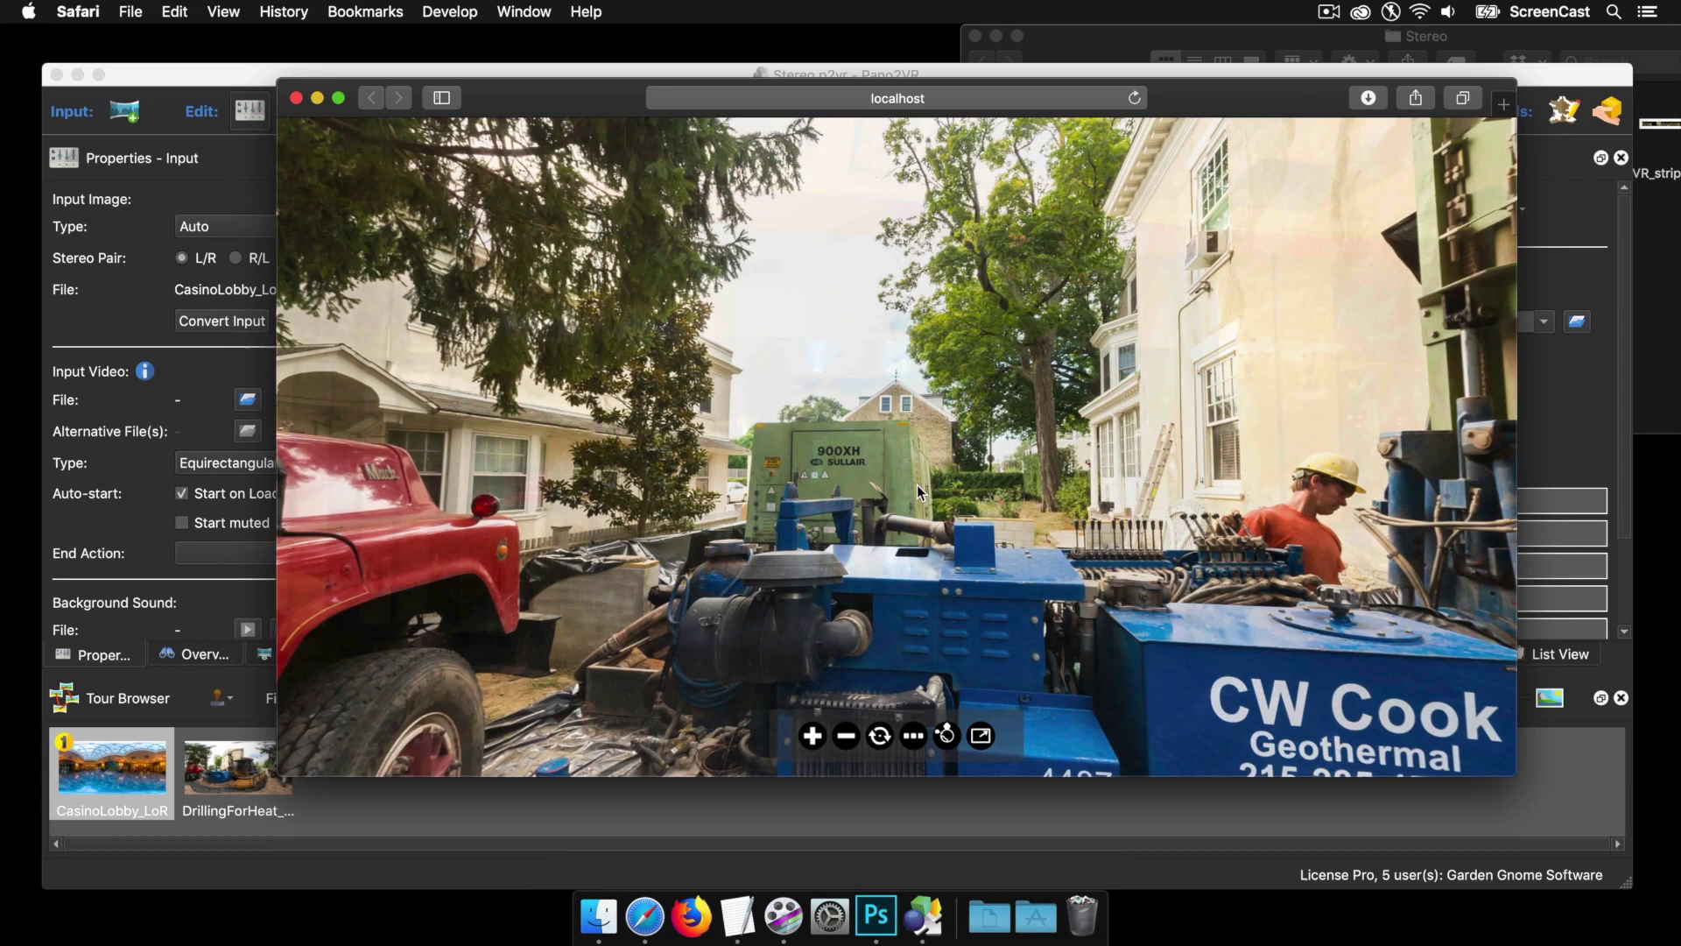
click(894, 453)
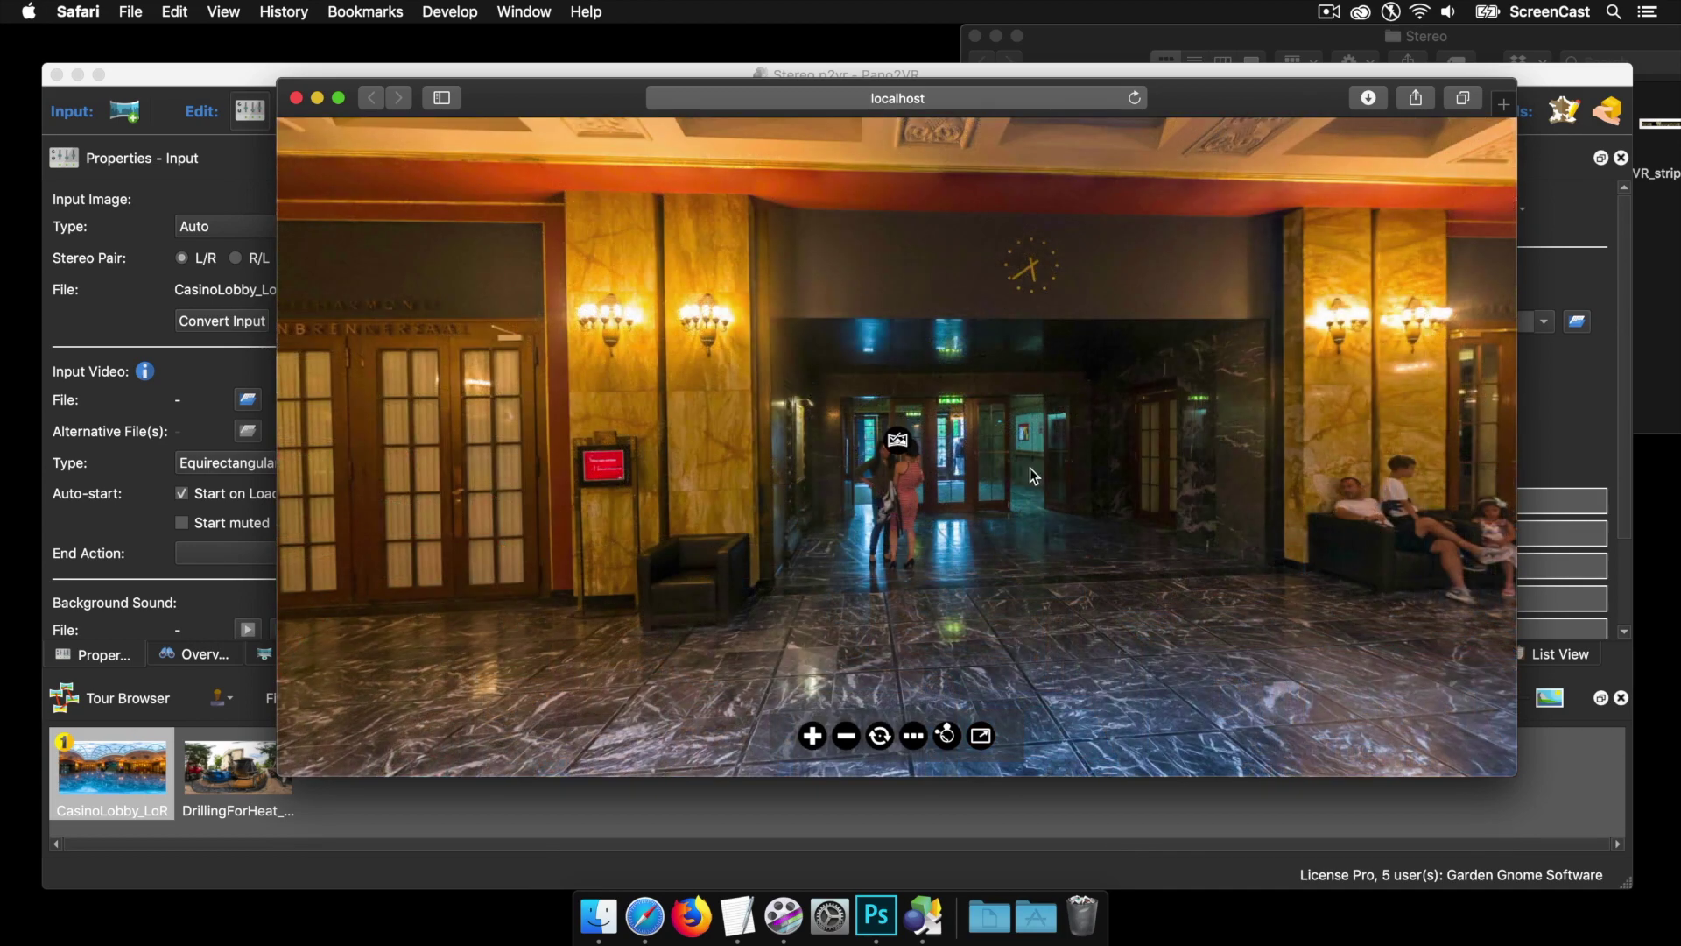
drag(1030, 467, 840, 471)
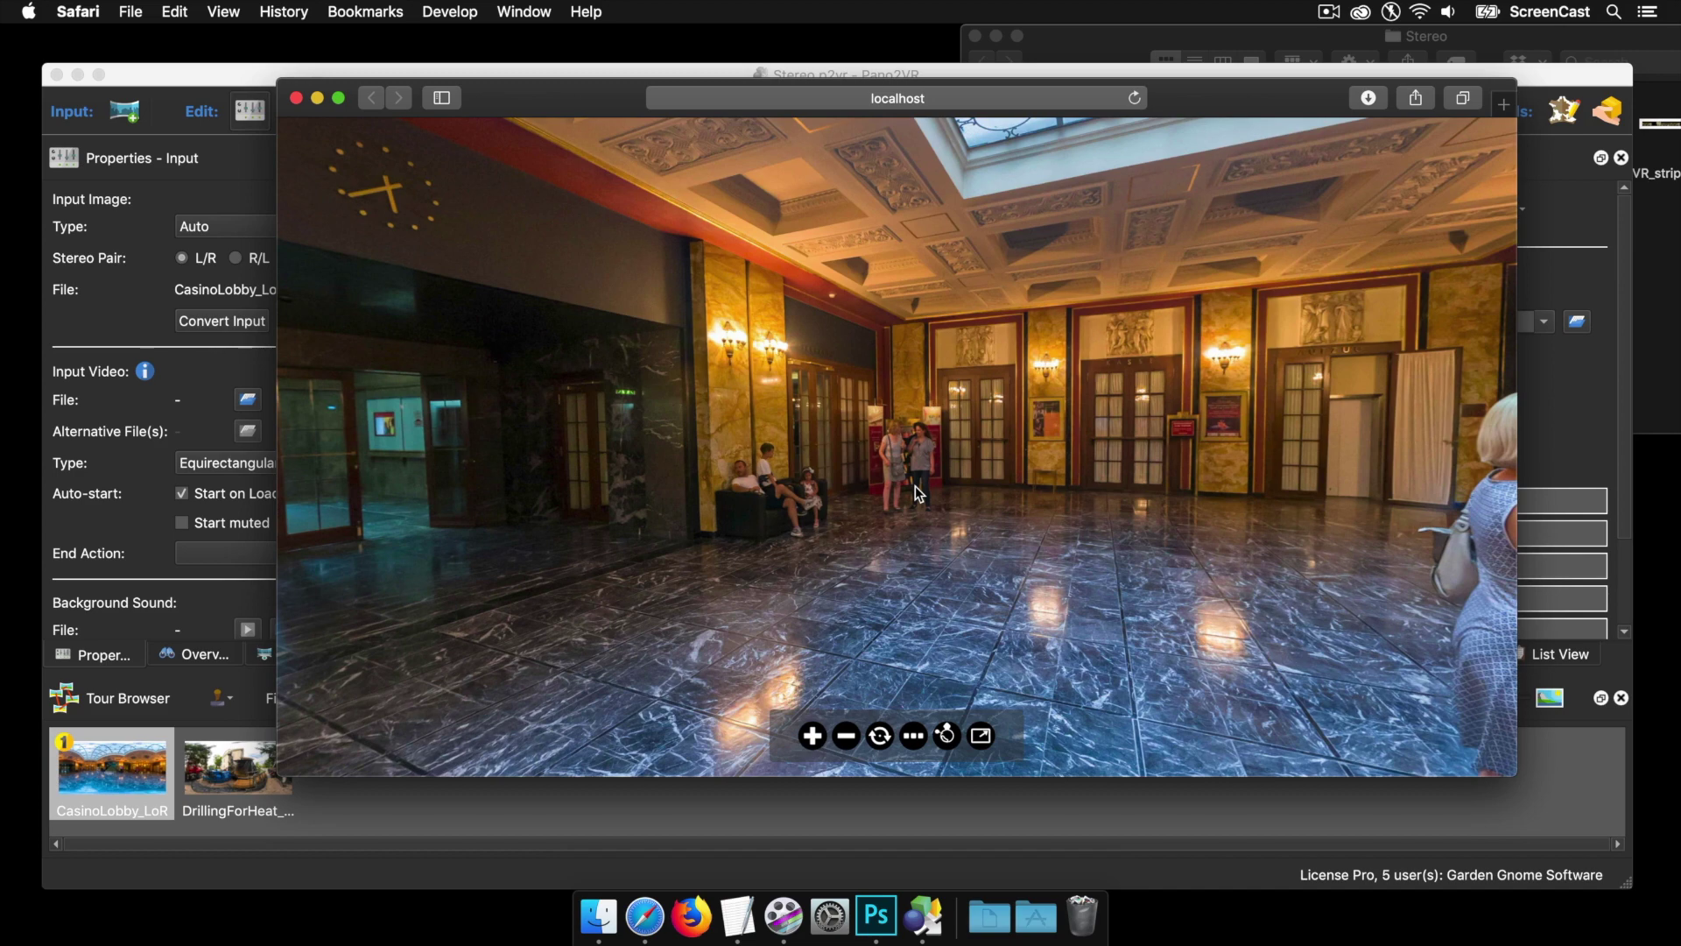
drag(916, 486, 796, 450)
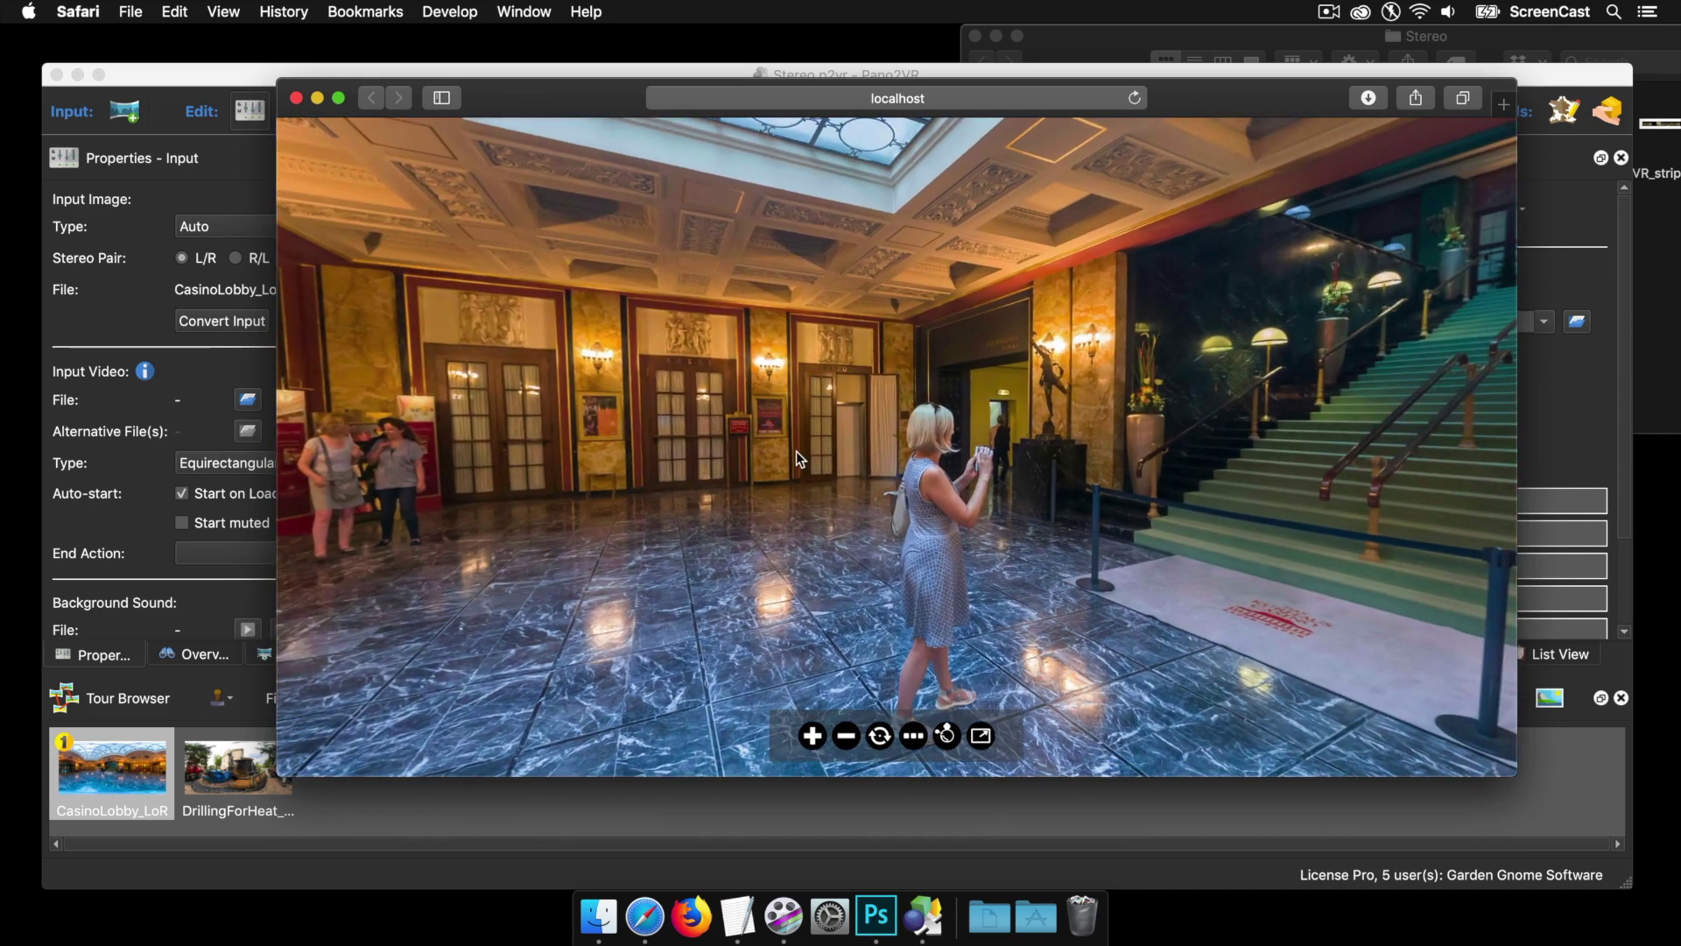
- Set Safari's user agent to Safari — iOS 12.1.3 — iPhone
click(461, 14)
mouse_move(477, 57)
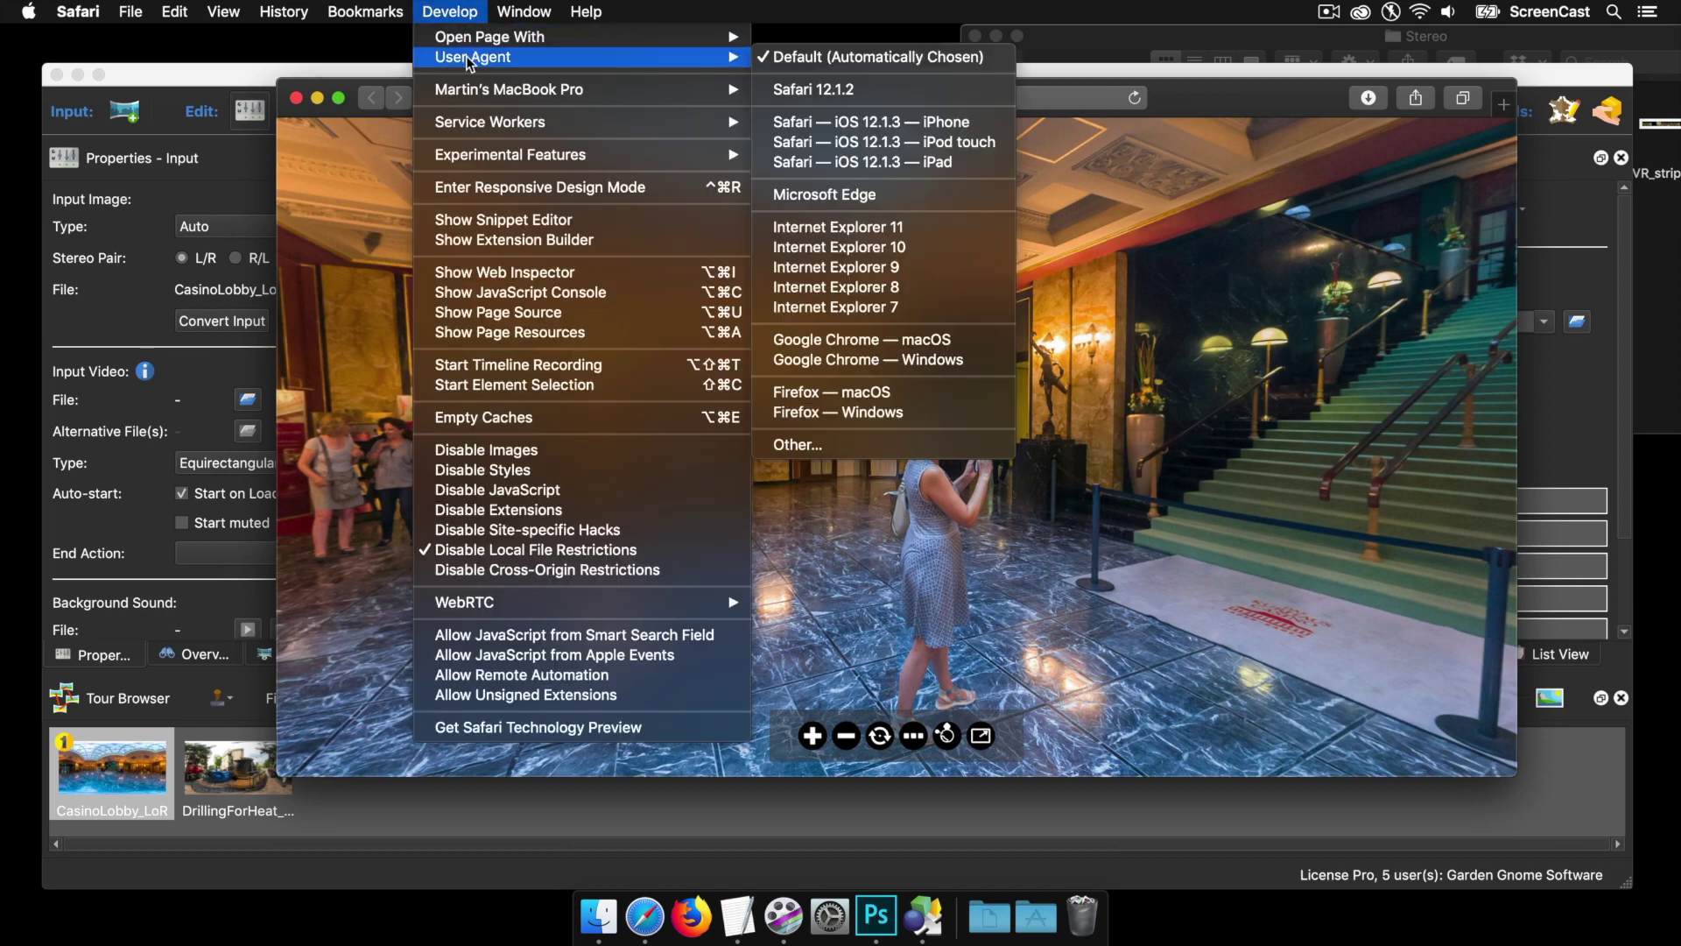
click(902, 123)
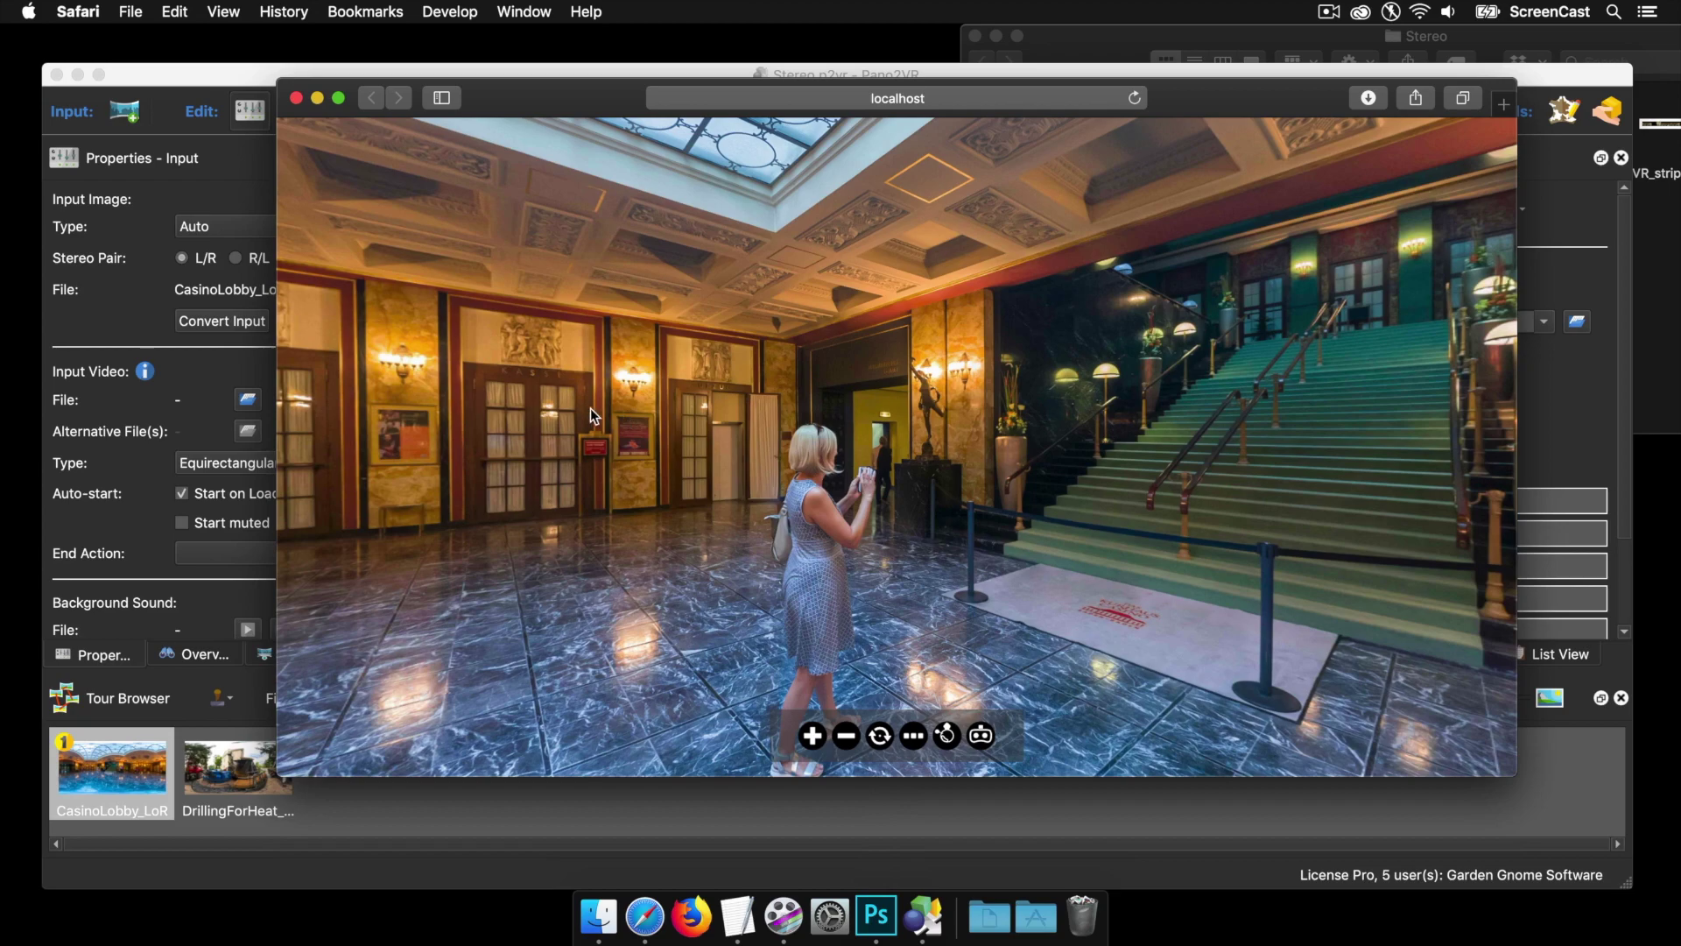
- Look around the lobby preview toward the clock, then close it and return to Pano2VR
drag(590, 408, 757, 410)
drag(622, 402, 720, 414)
drag(617, 413, 751, 415)
click(296, 97)
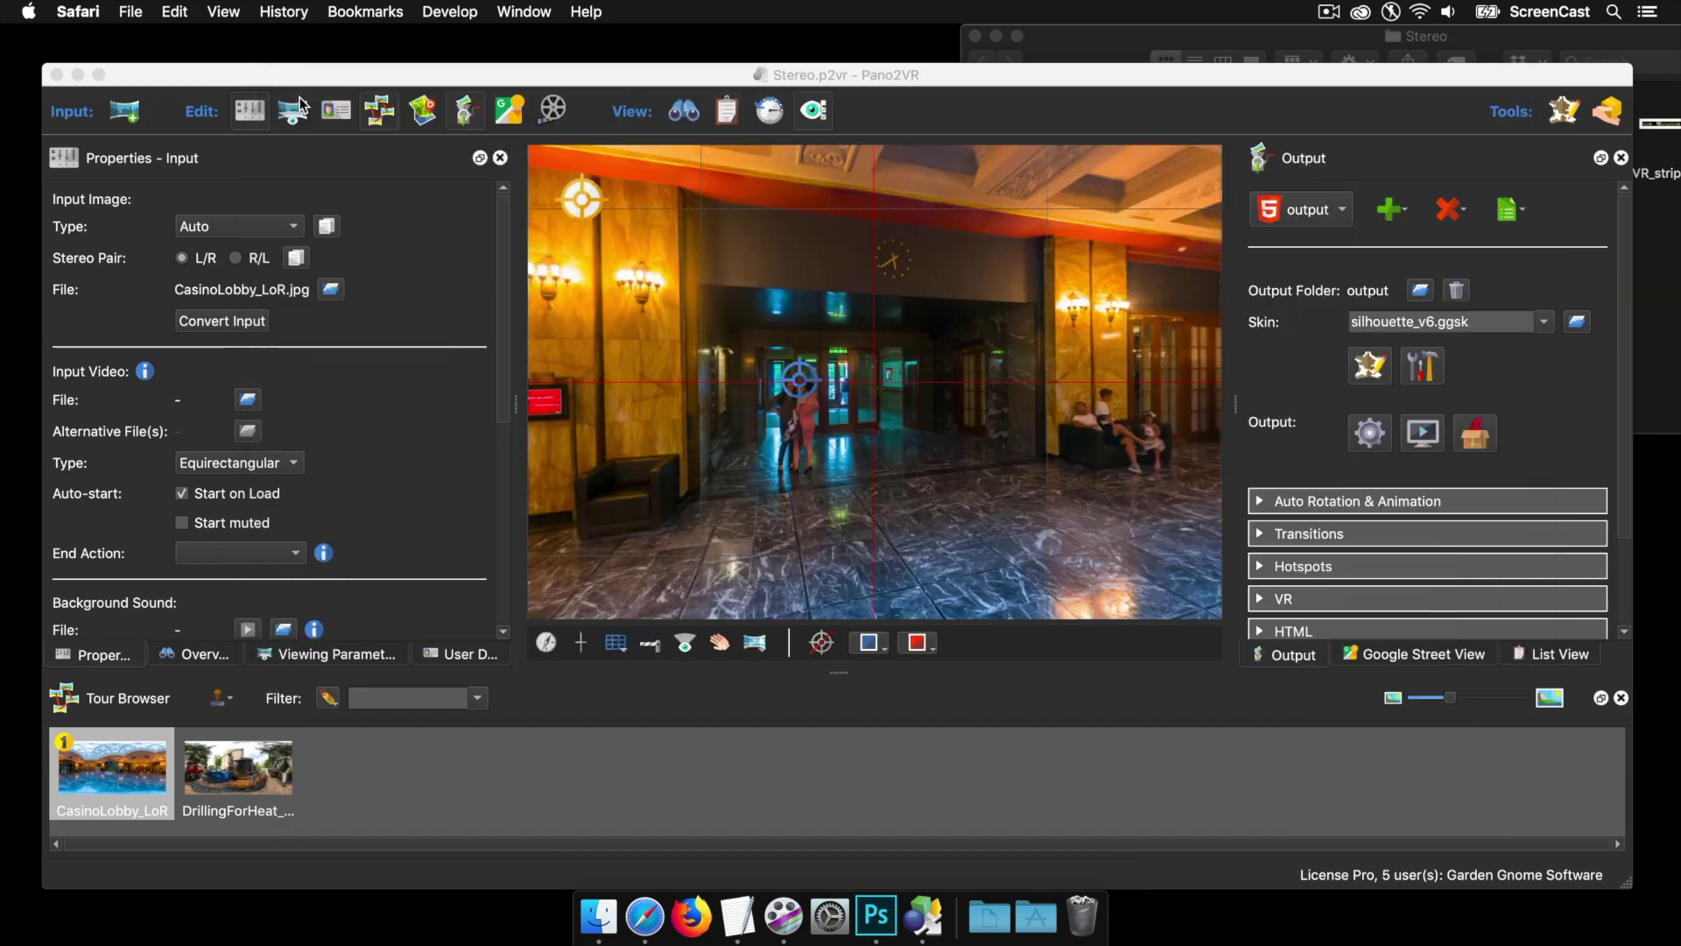
click(660, 75)
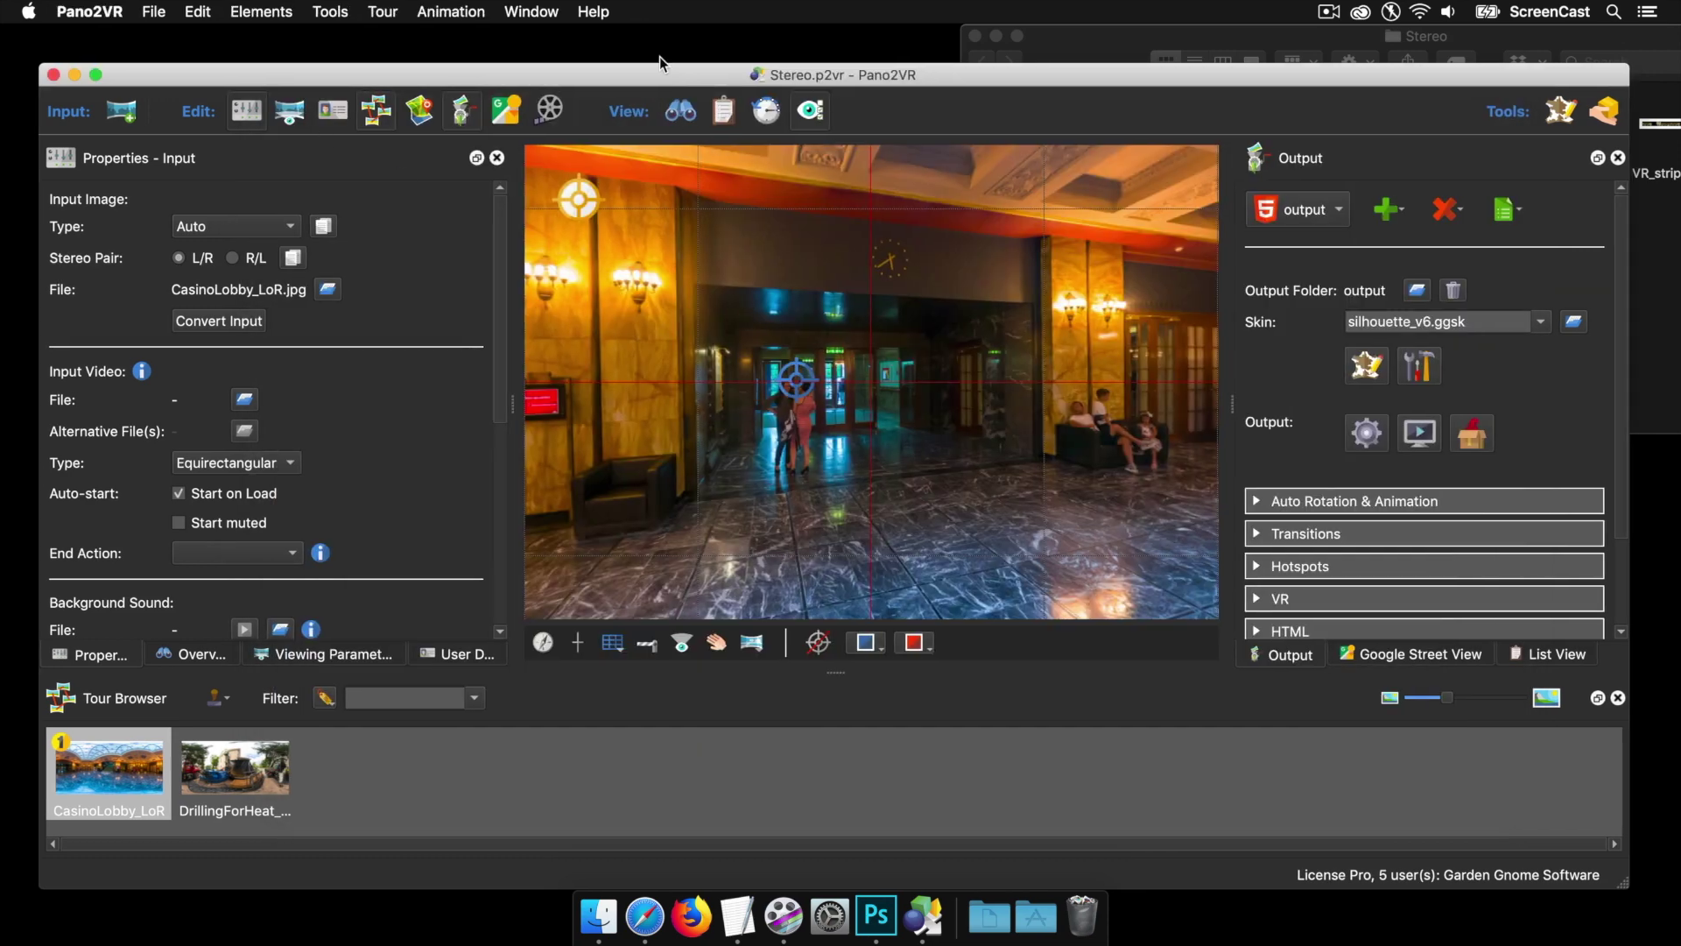
drag(663, 69, 667, 35)
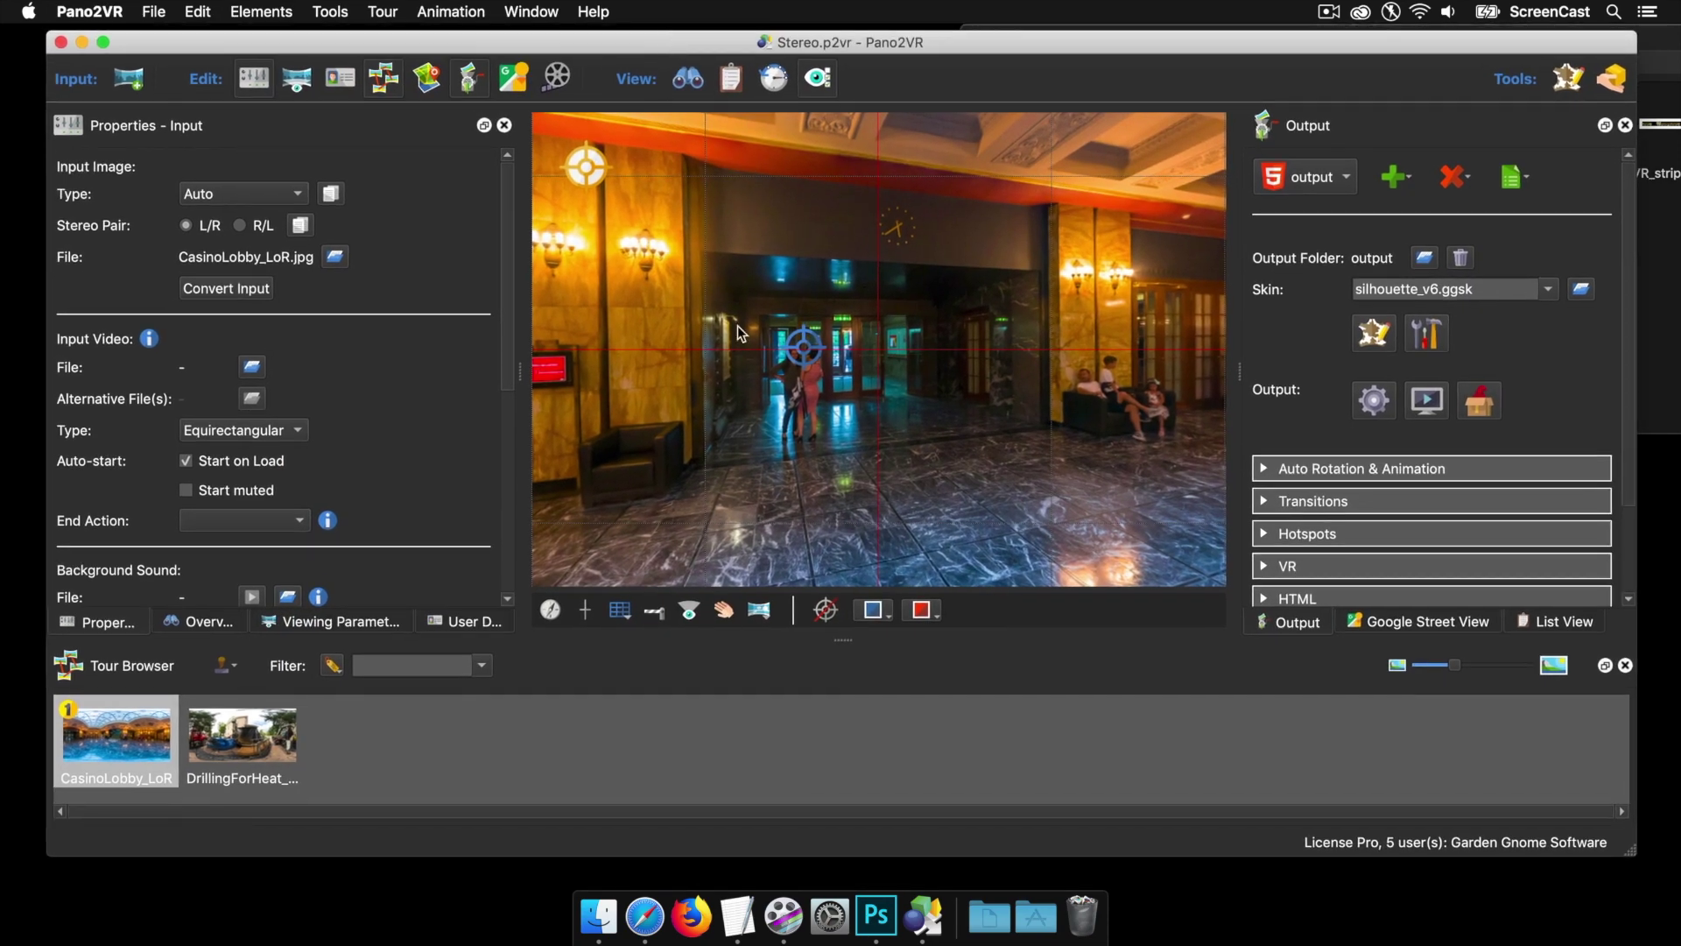
- Select the lobby hotspot and scroll its properties down to Custom Image
drag(737, 418, 882, 379)
click(876, 356)
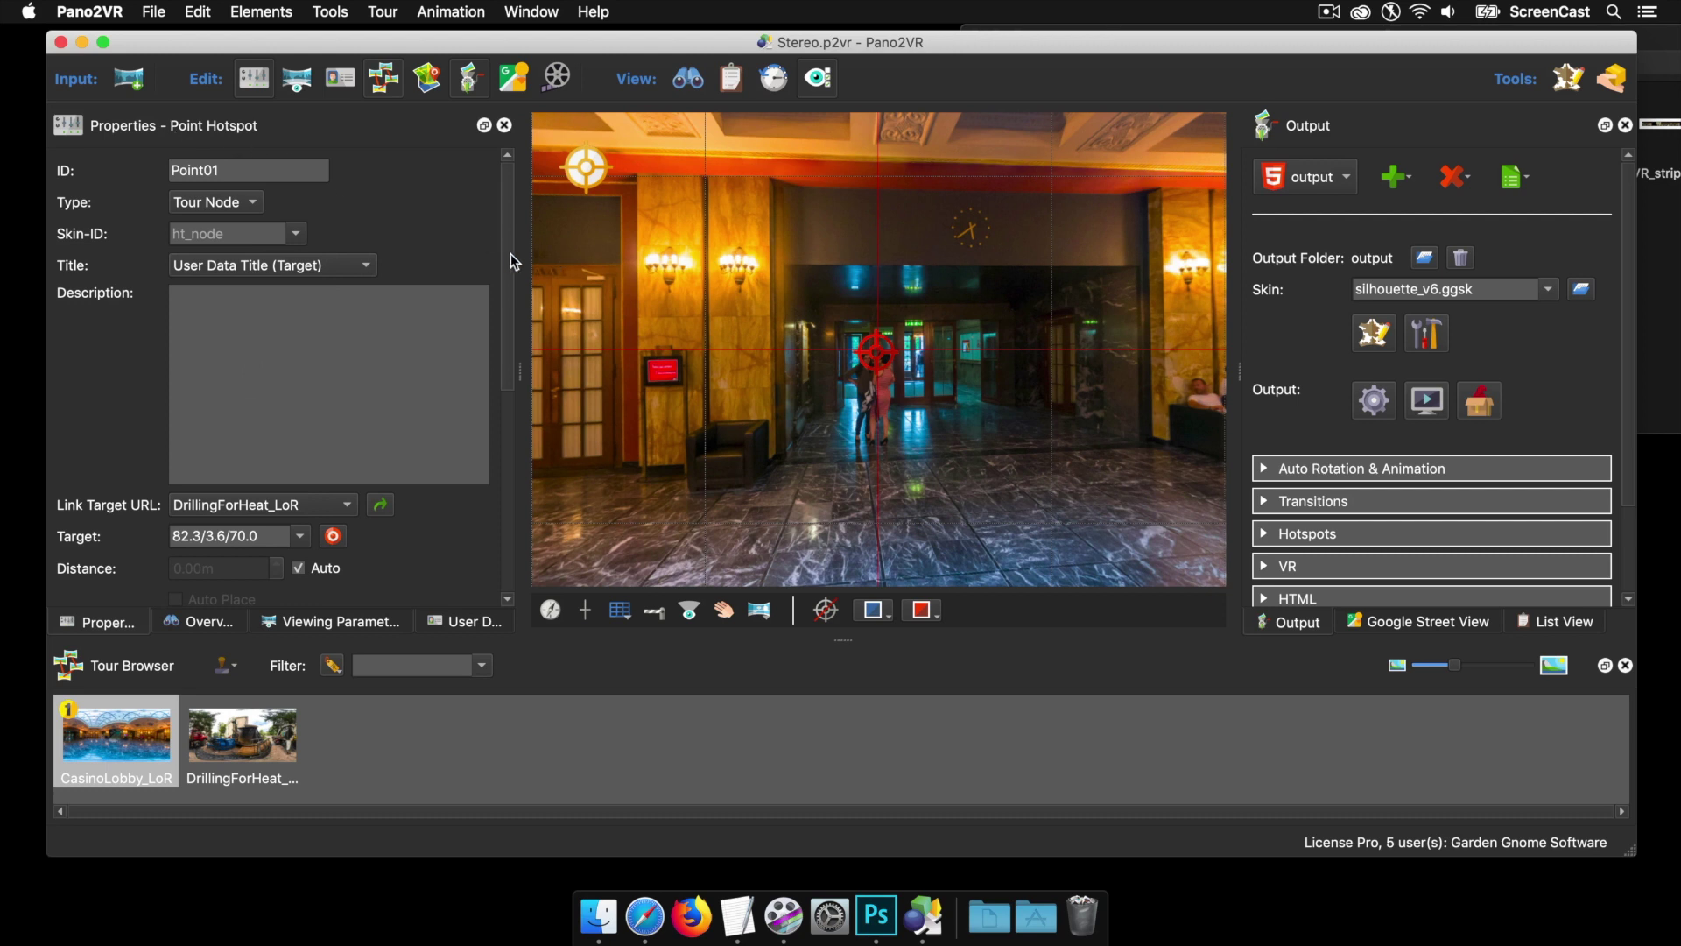
drag(512, 261, 507, 384)
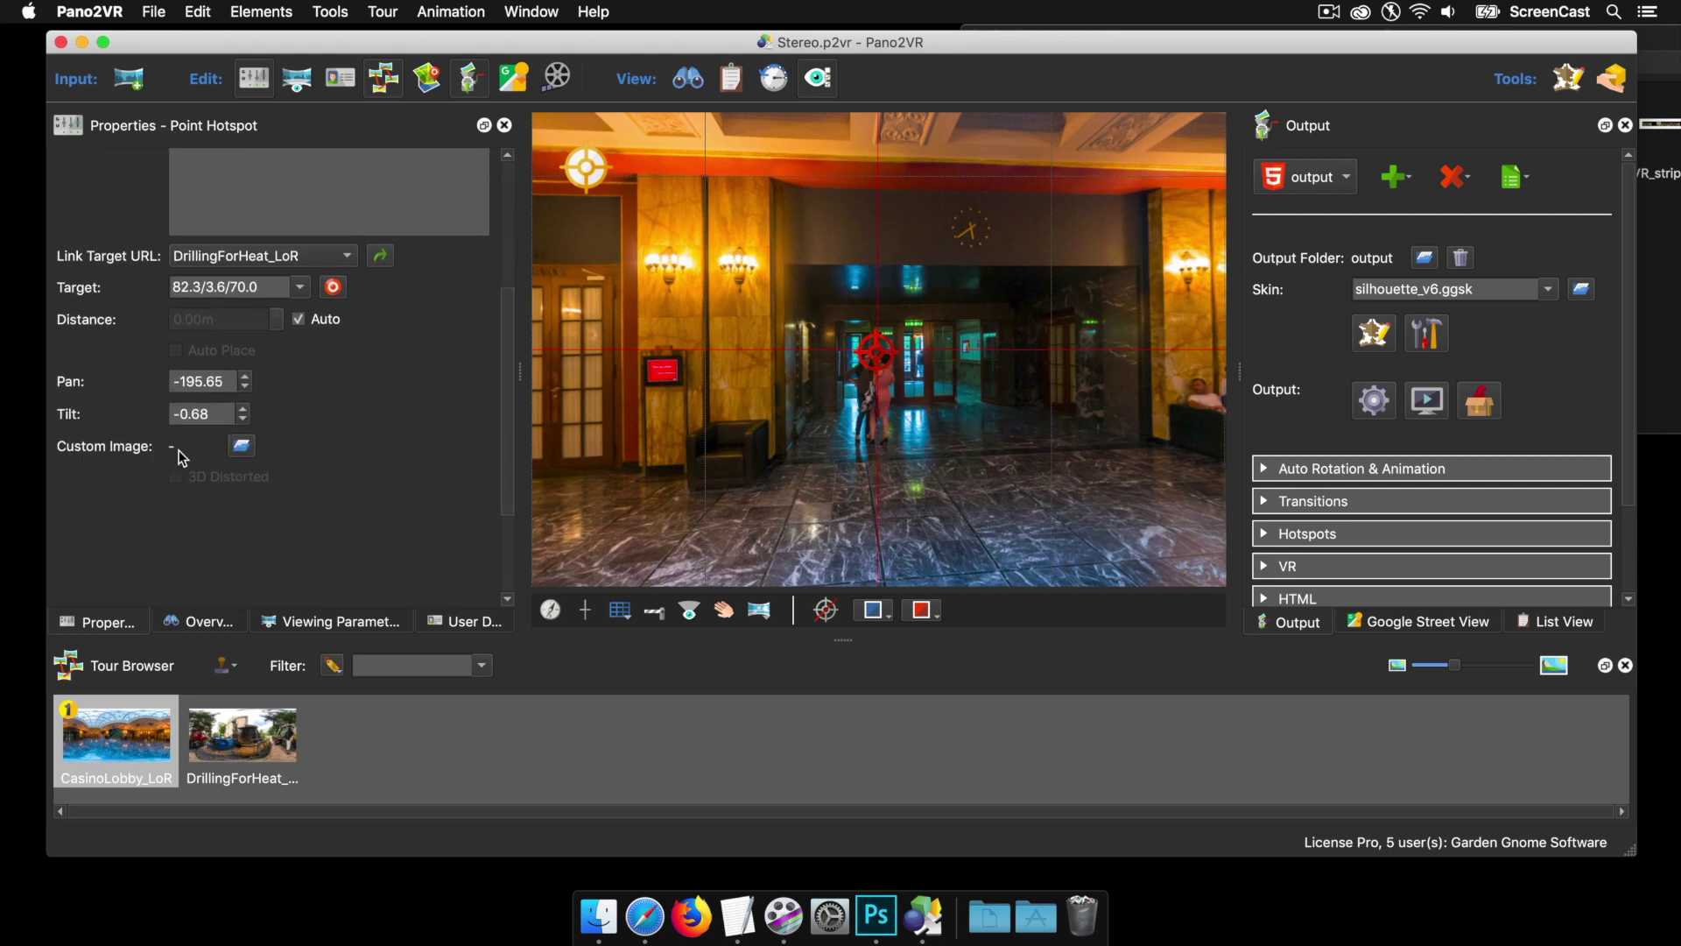
mouse_move(875, 365)
click(241, 447)
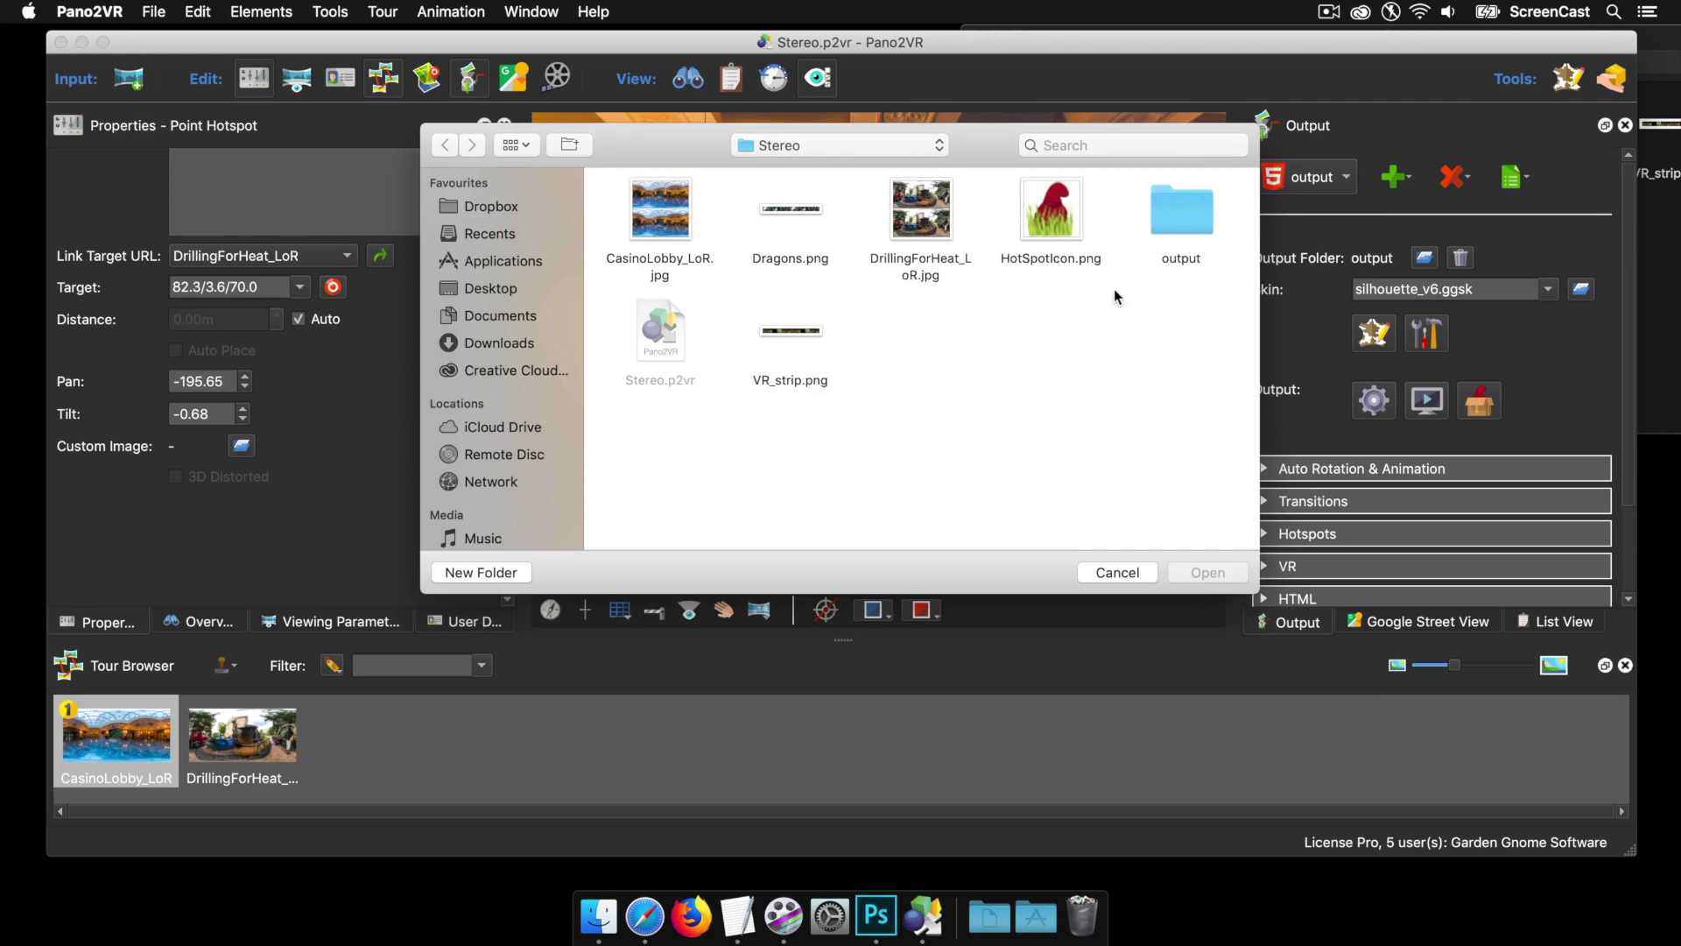
click(1056, 226)
click(1229, 571)
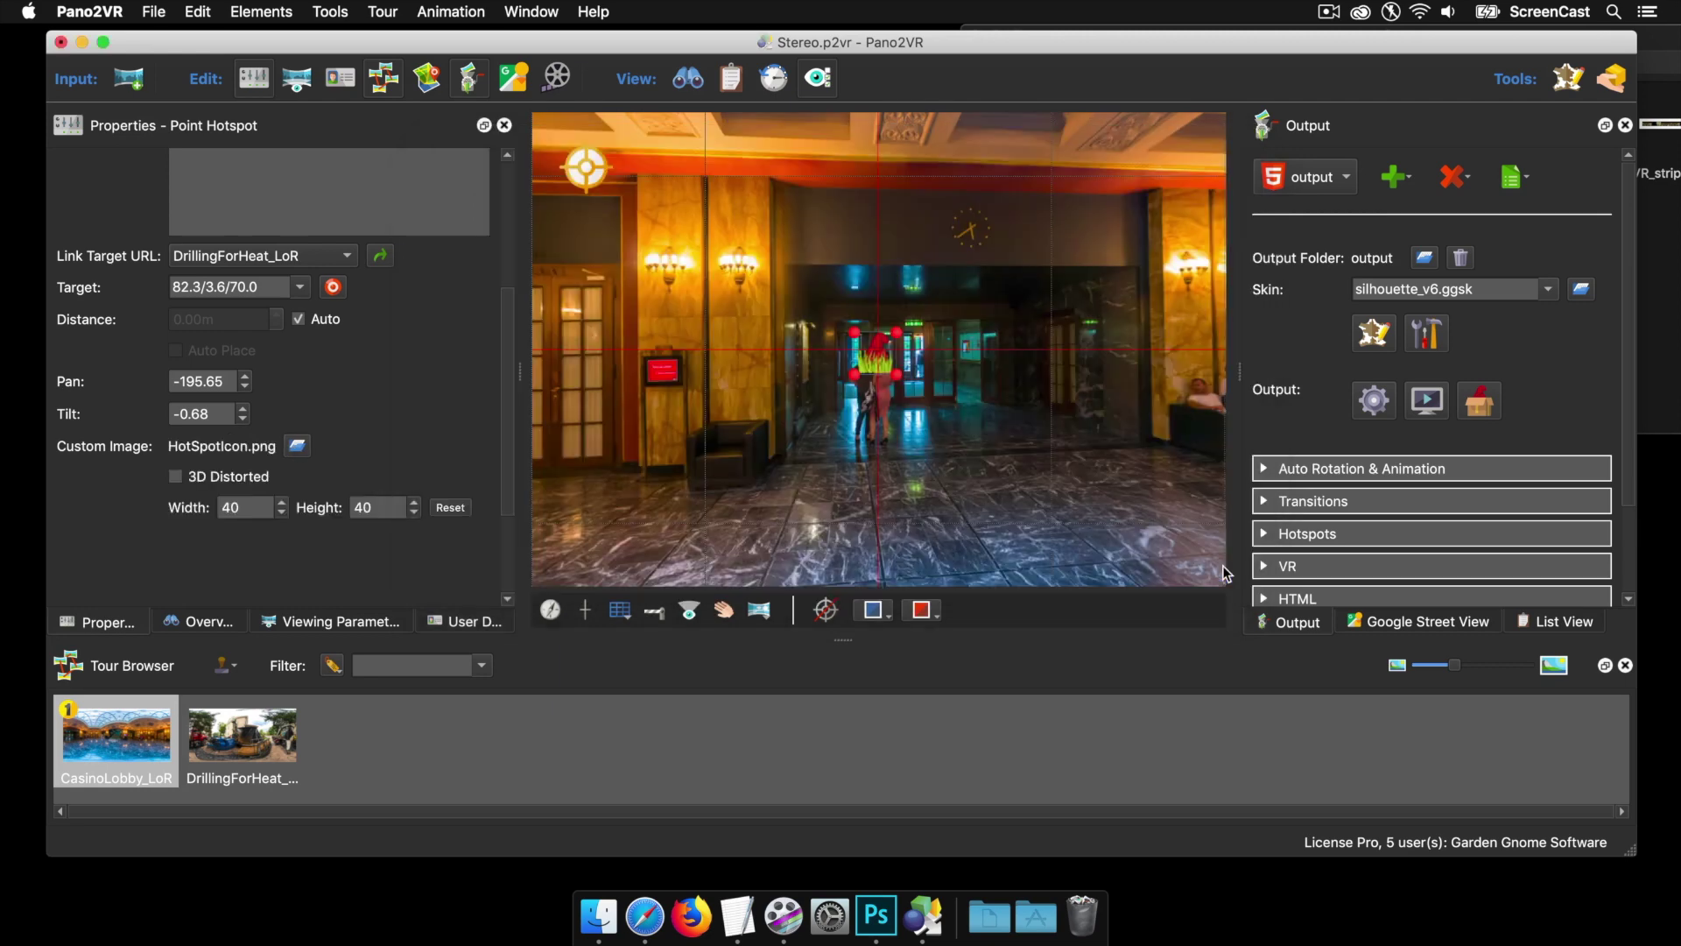
click(922, 417)
click(880, 368)
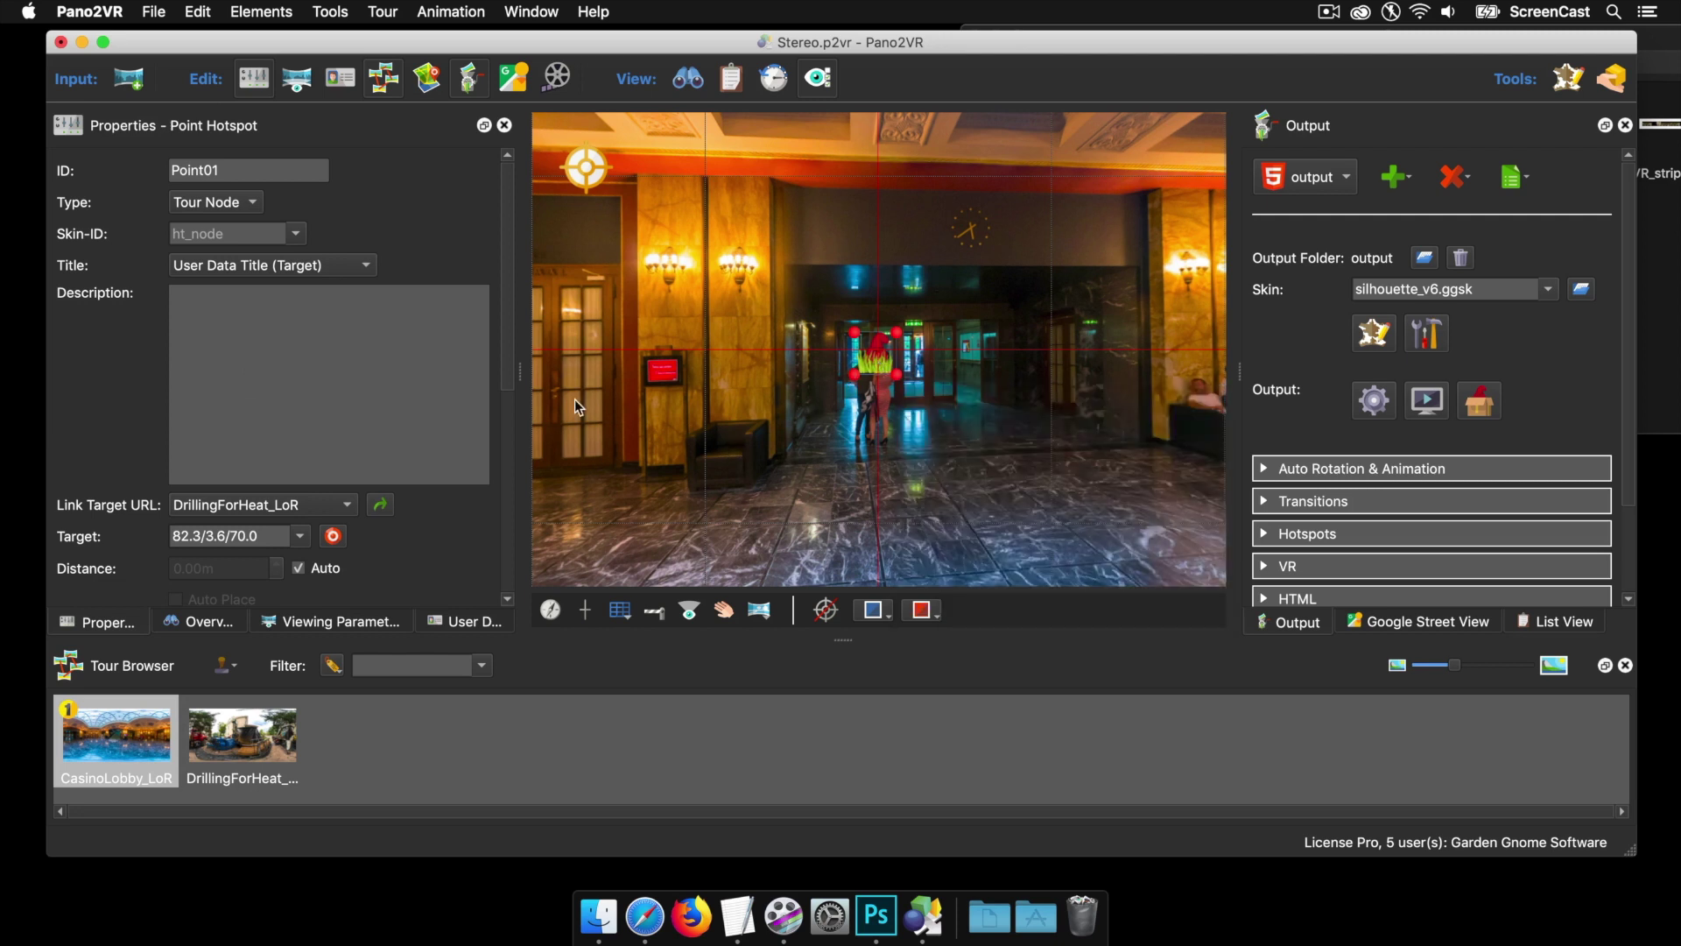
drag(503, 352, 496, 484)
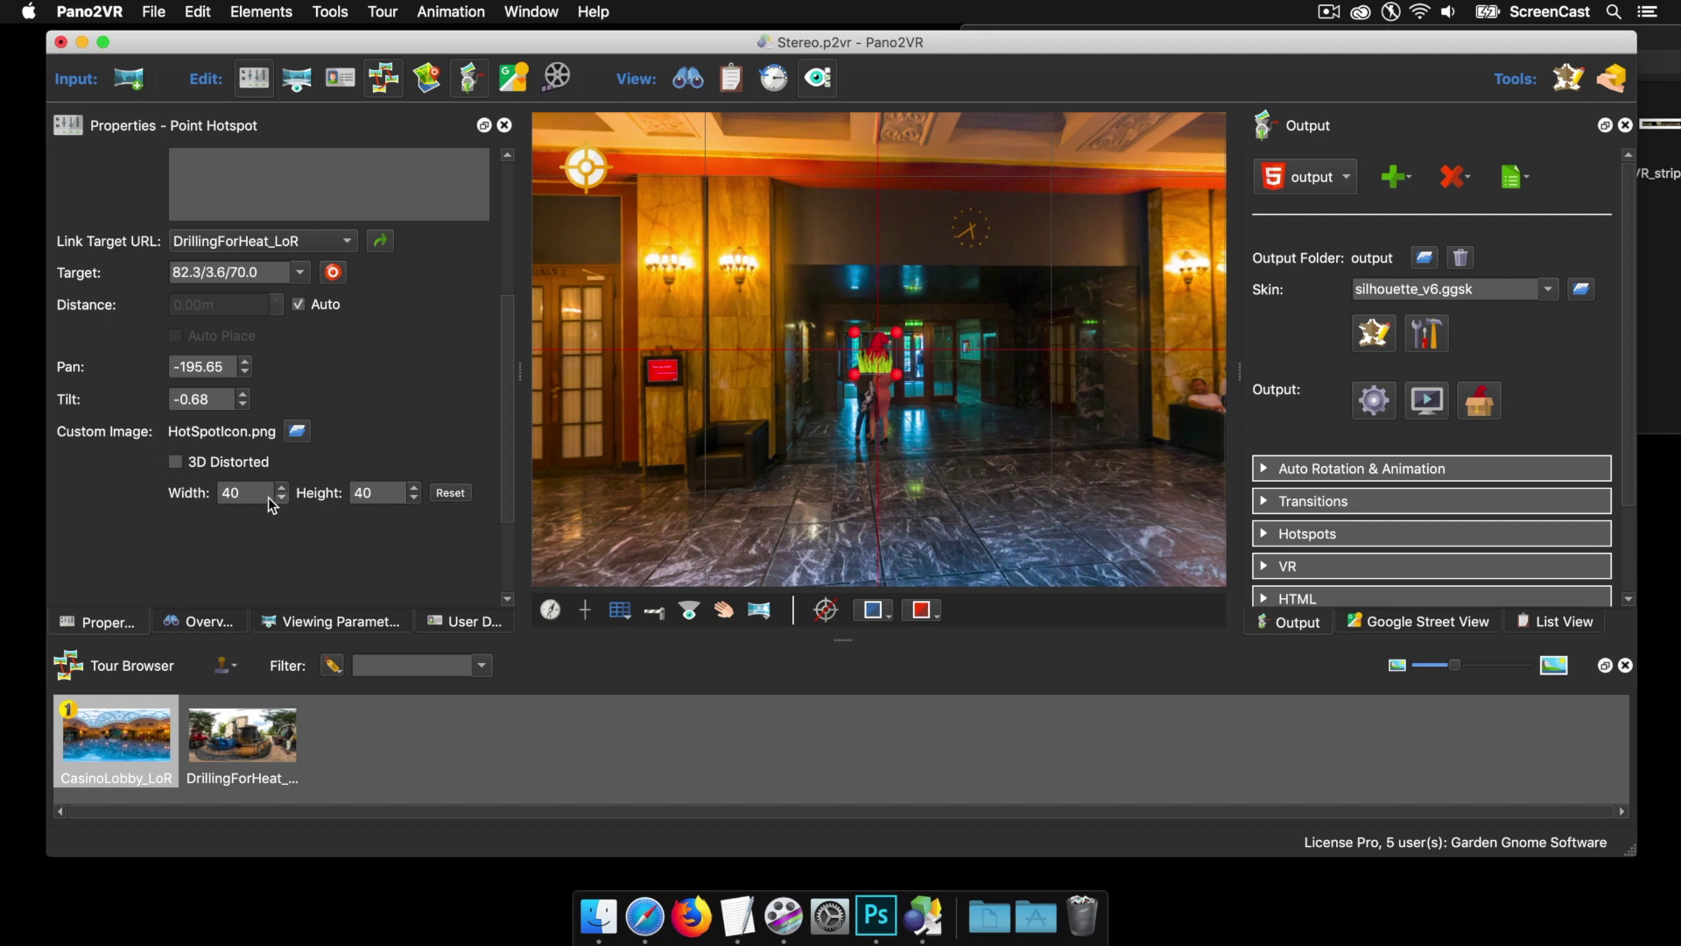
click(176, 460)
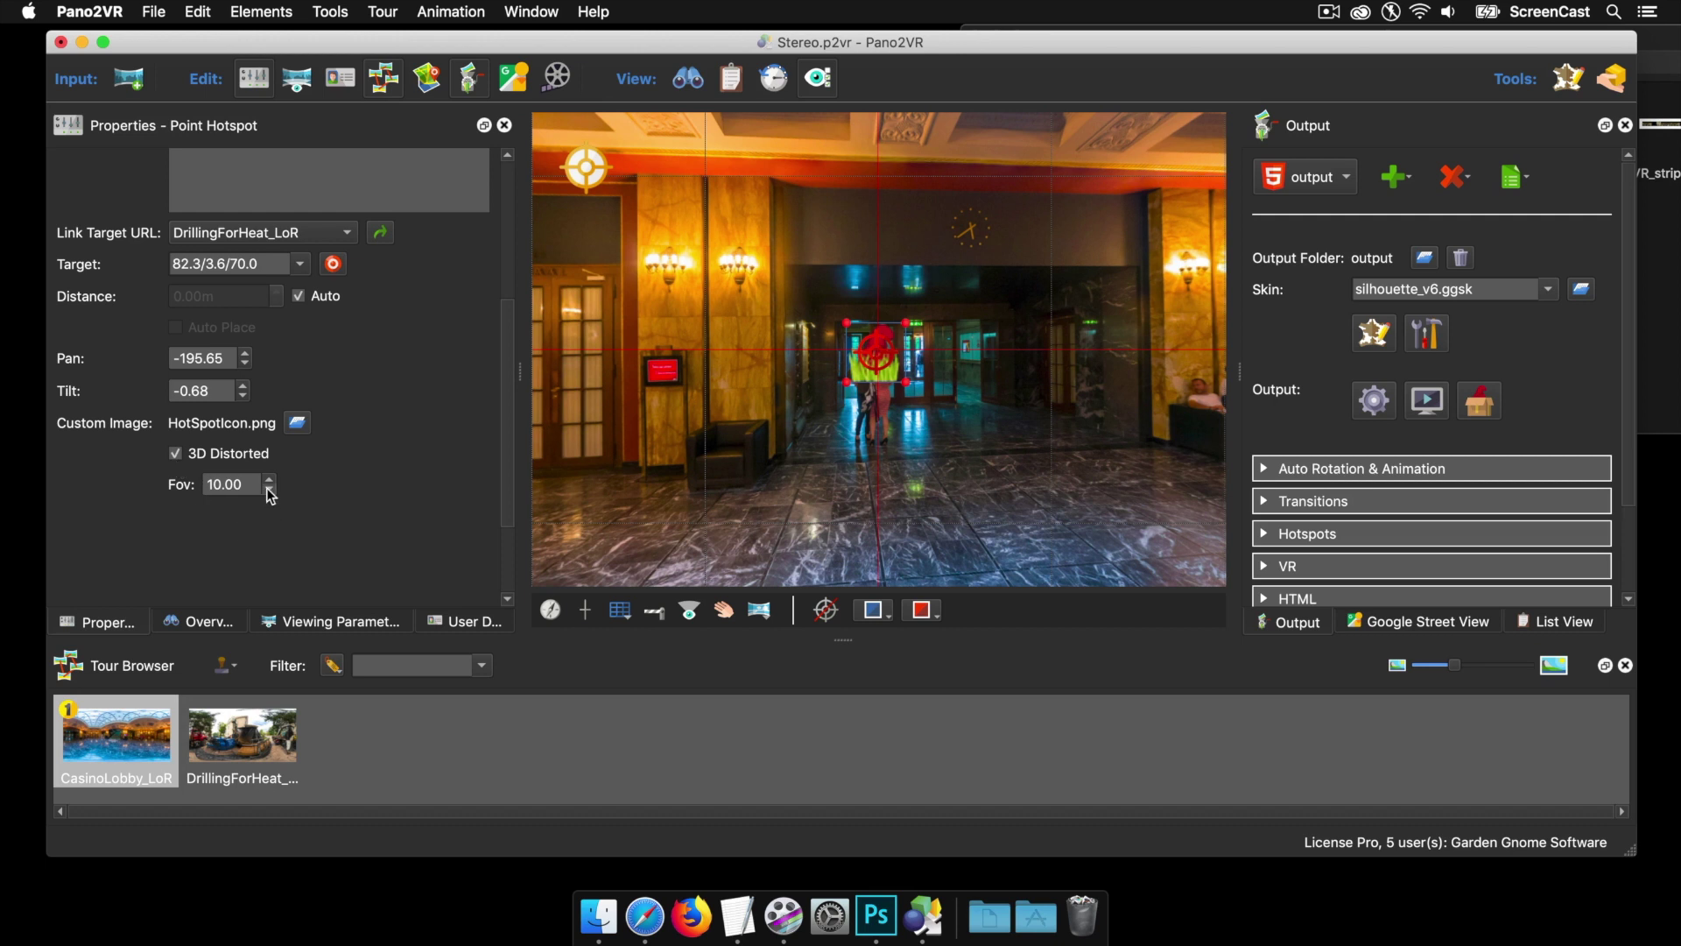
click(266, 489)
click(270, 480)
click(271, 479)
click(270, 490)
click(174, 453)
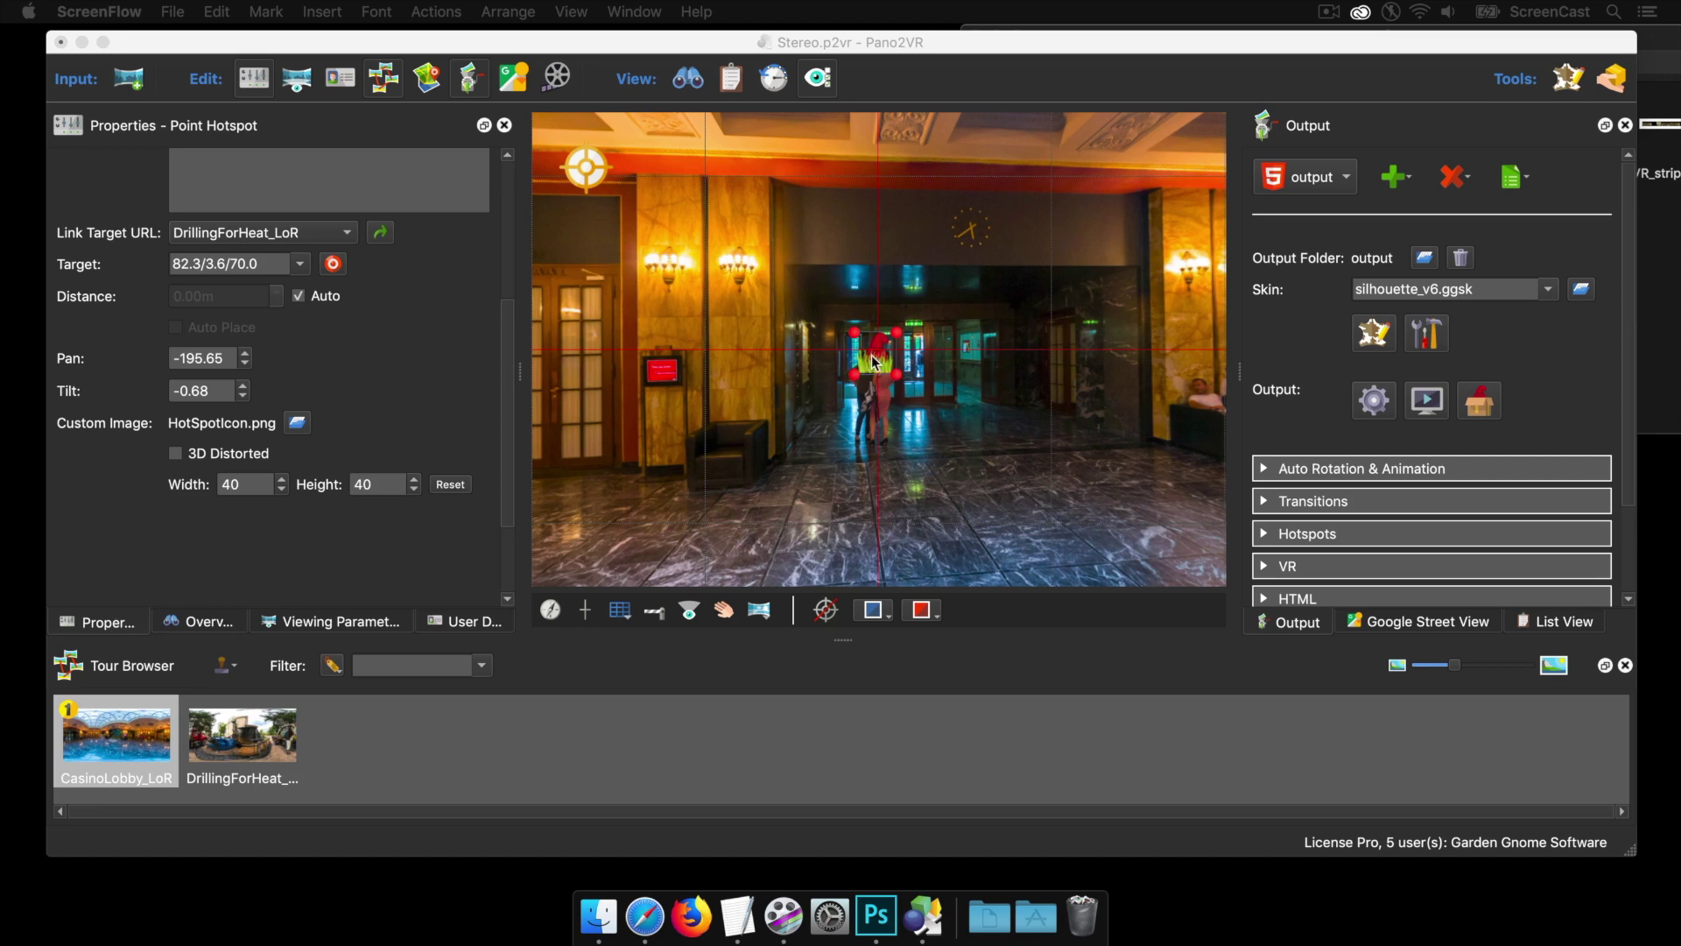
- Untick Auto next to Distance in the lobby hotspot's properties
click(544, 352)
drag(505, 343, 504, 408)
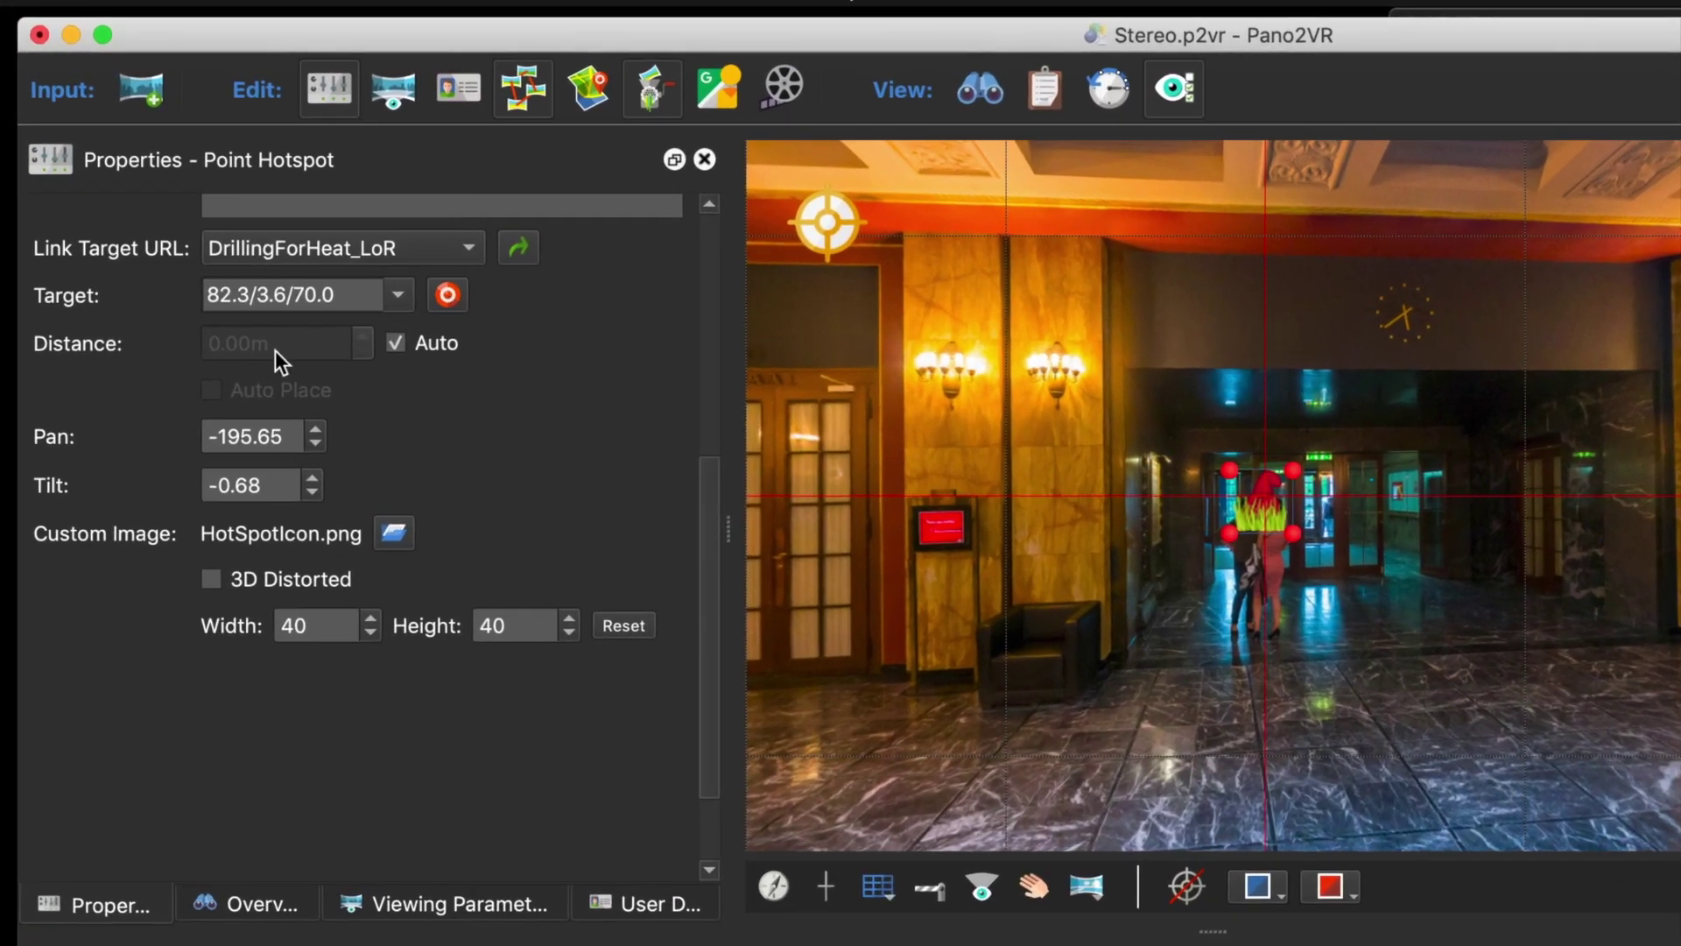
click(393, 357)
click(394, 347)
click(394, 347)
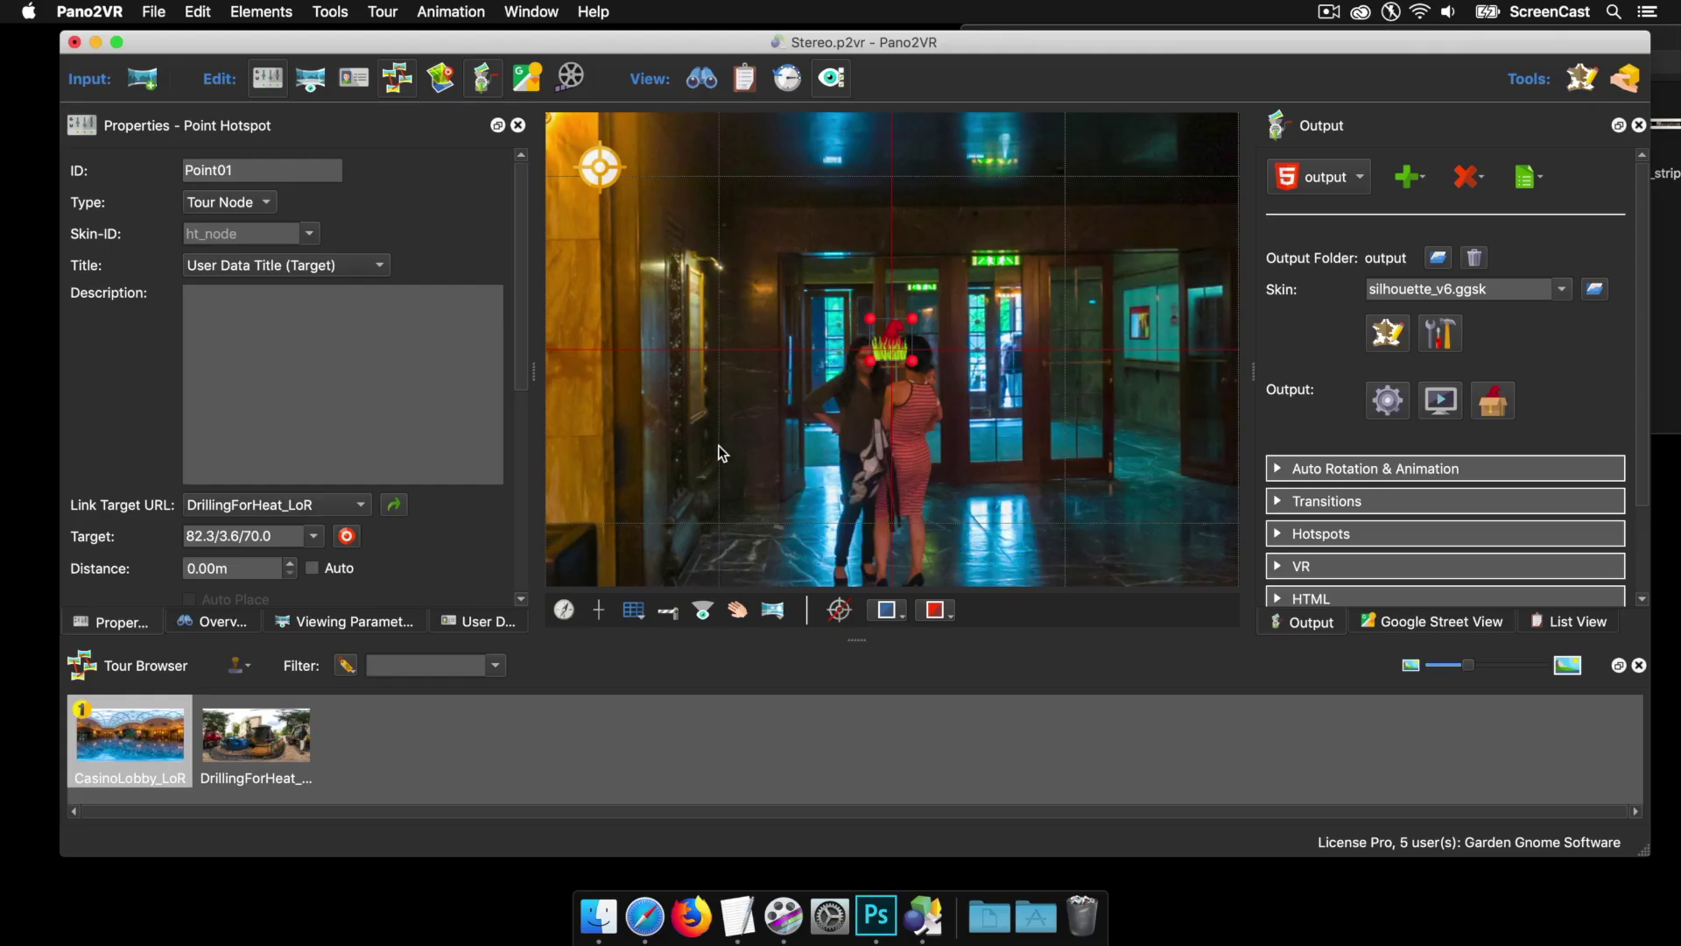
- Zoom in on the two women by the lobby doors and place a patch centered over them
drag(1035, 446, 813, 448)
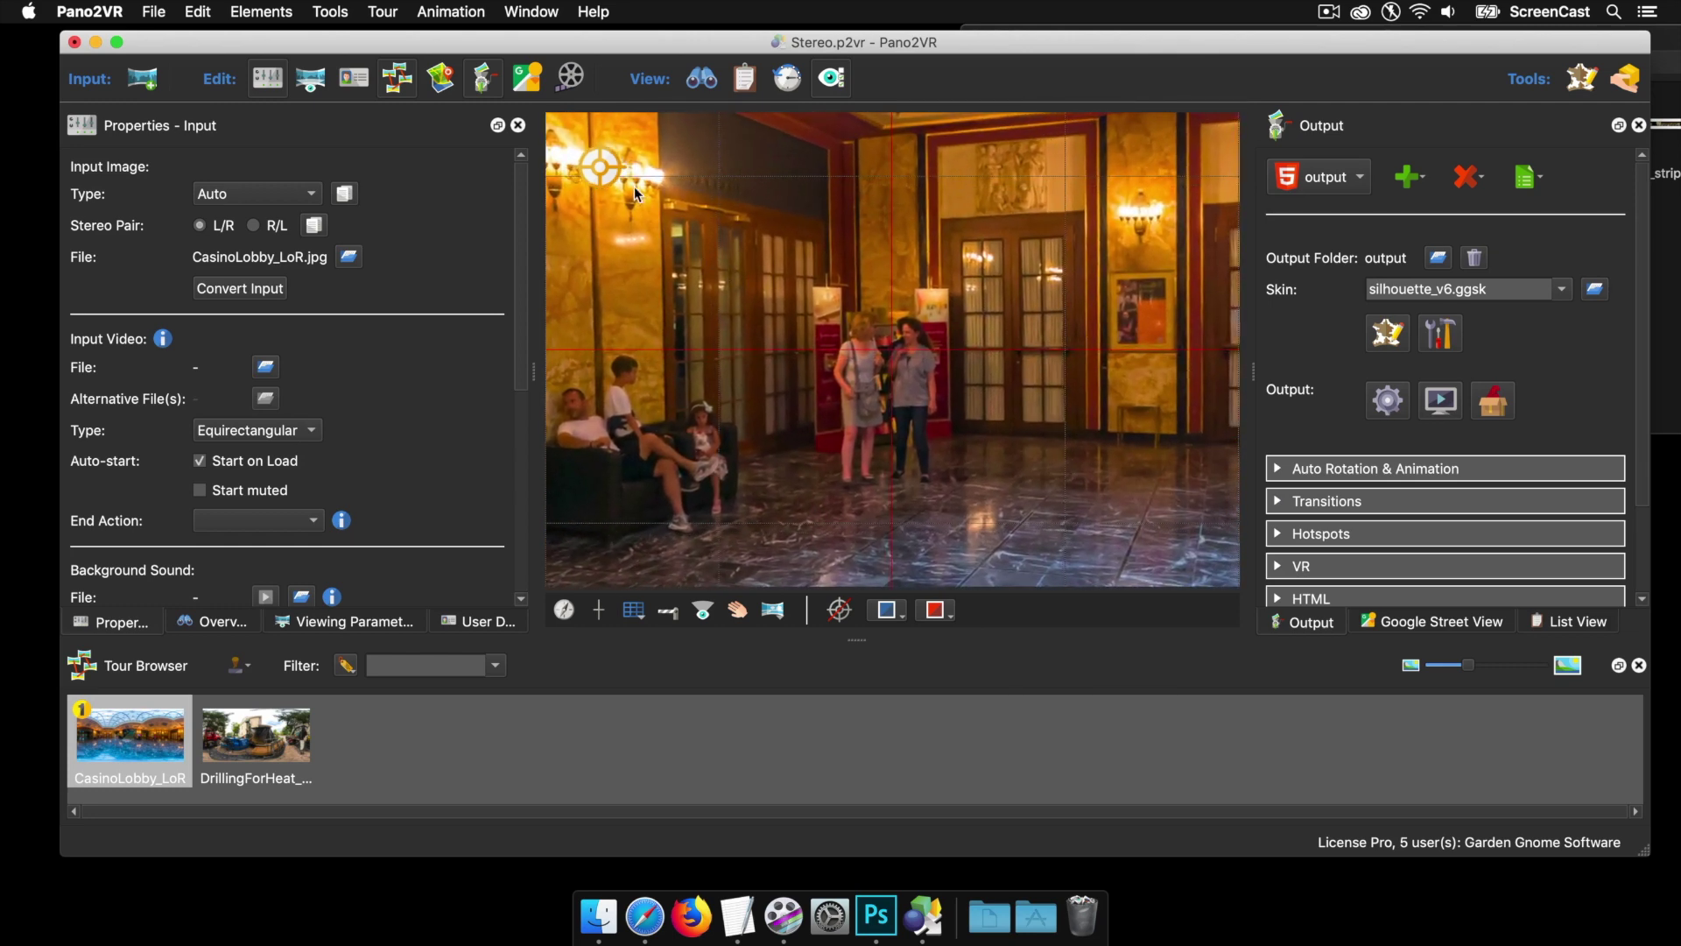
mouse_move(605, 263)
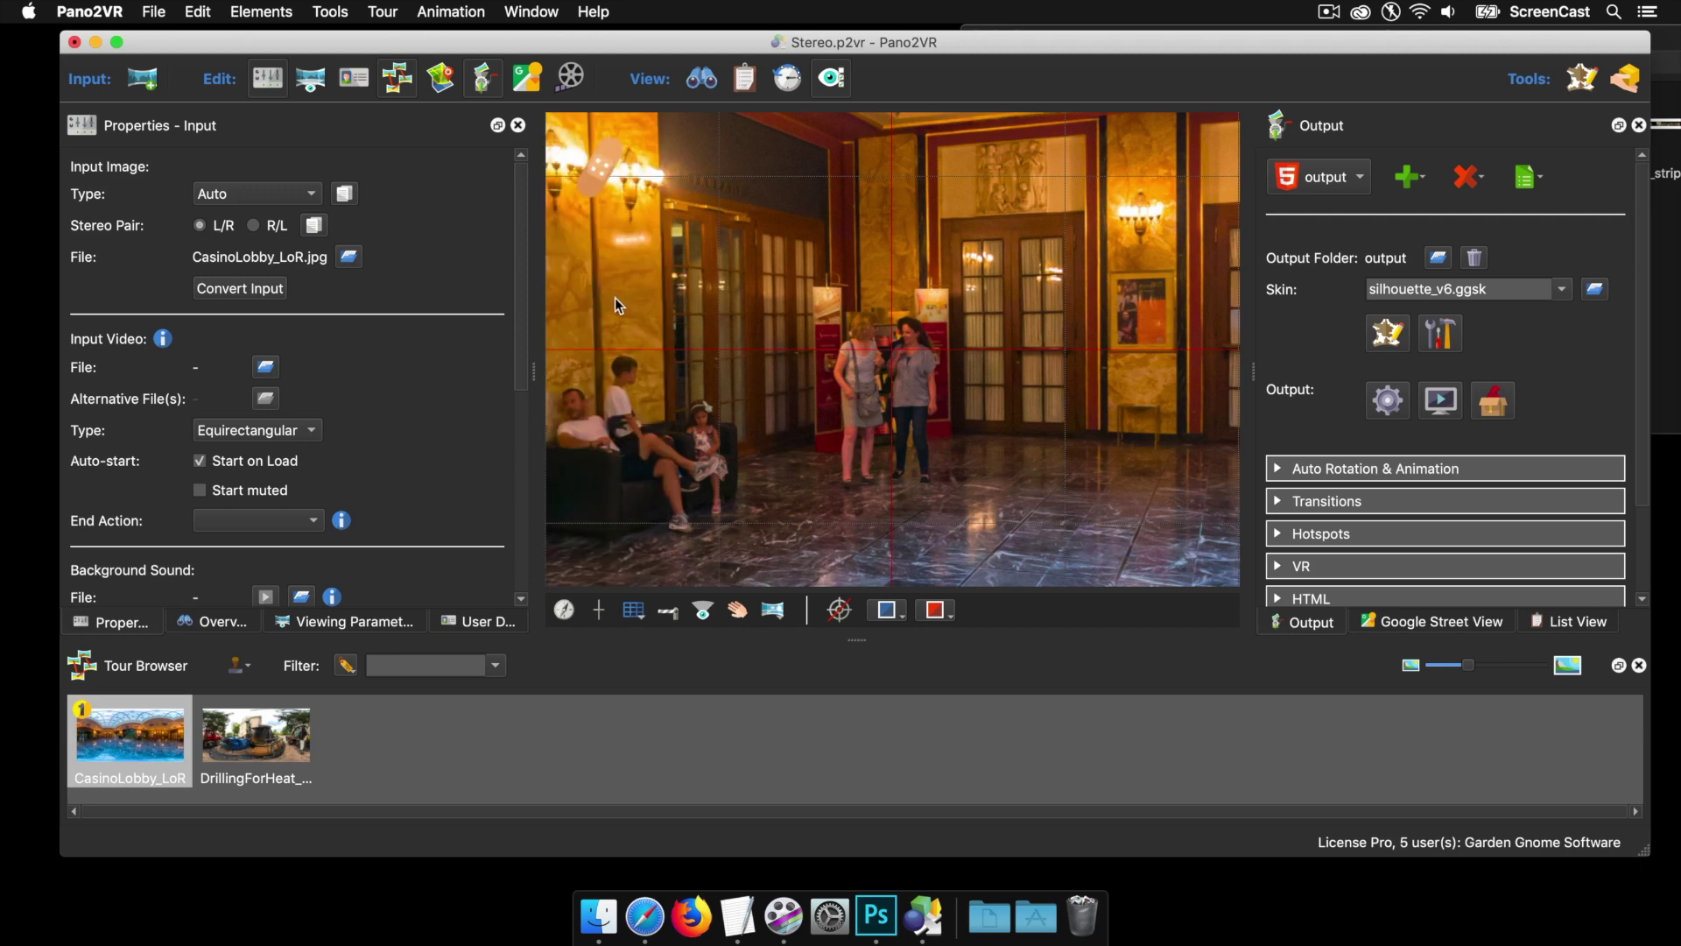
drag(935, 427, 920, 417)
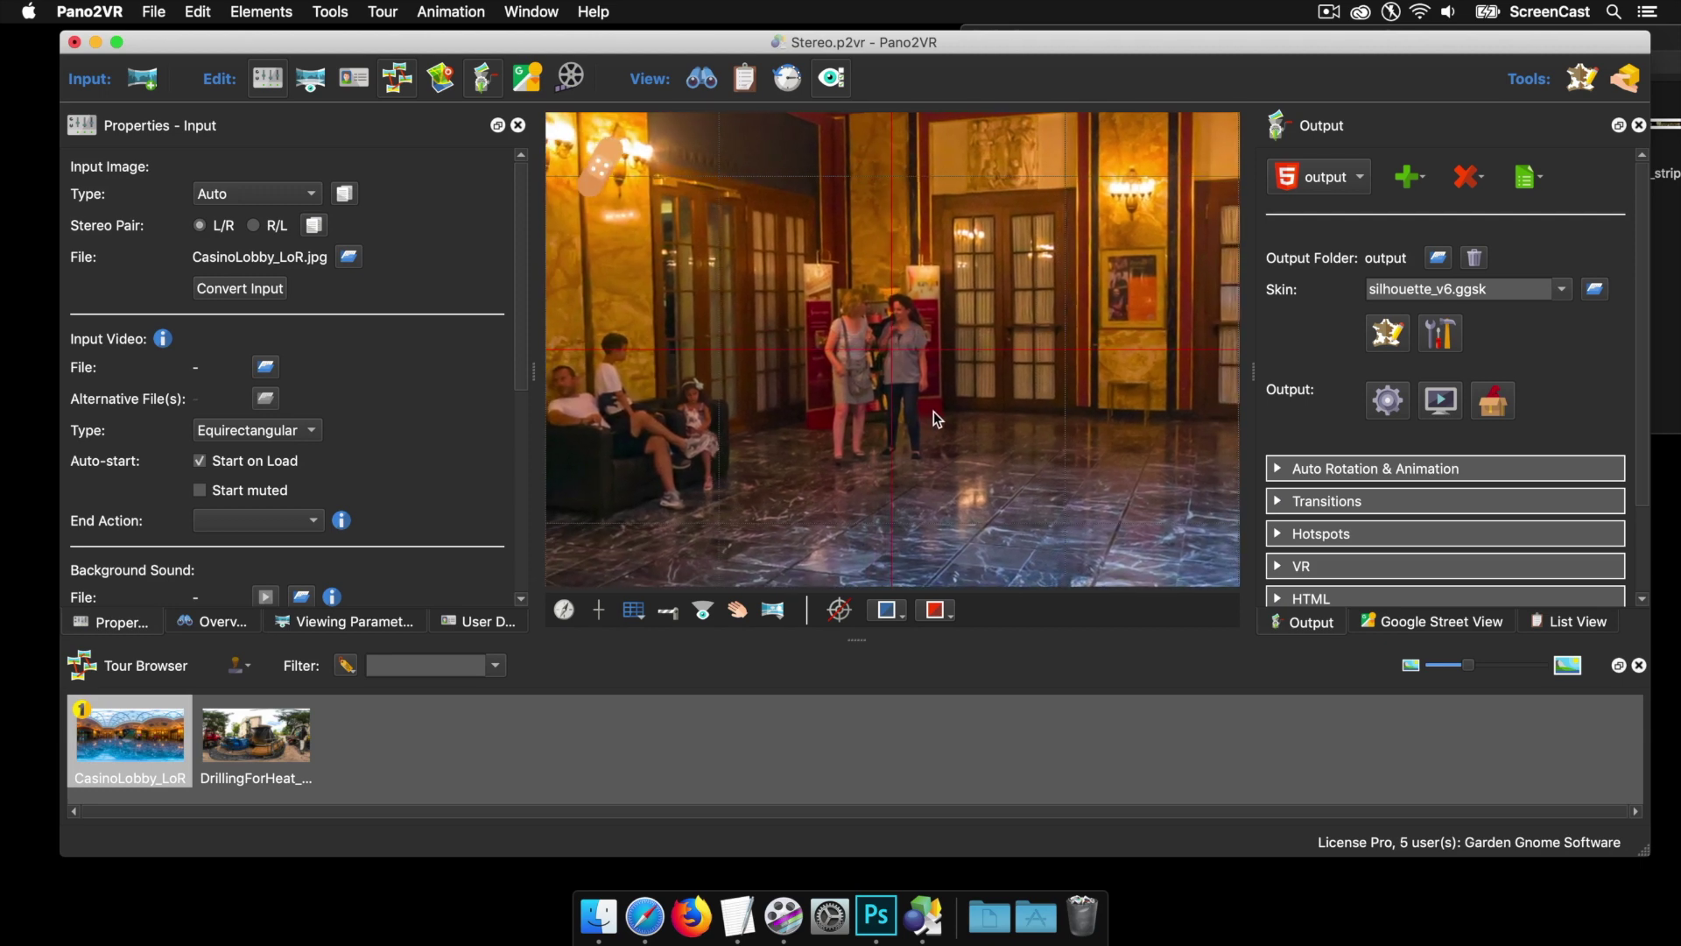
scroll(926, 416, up, 3)
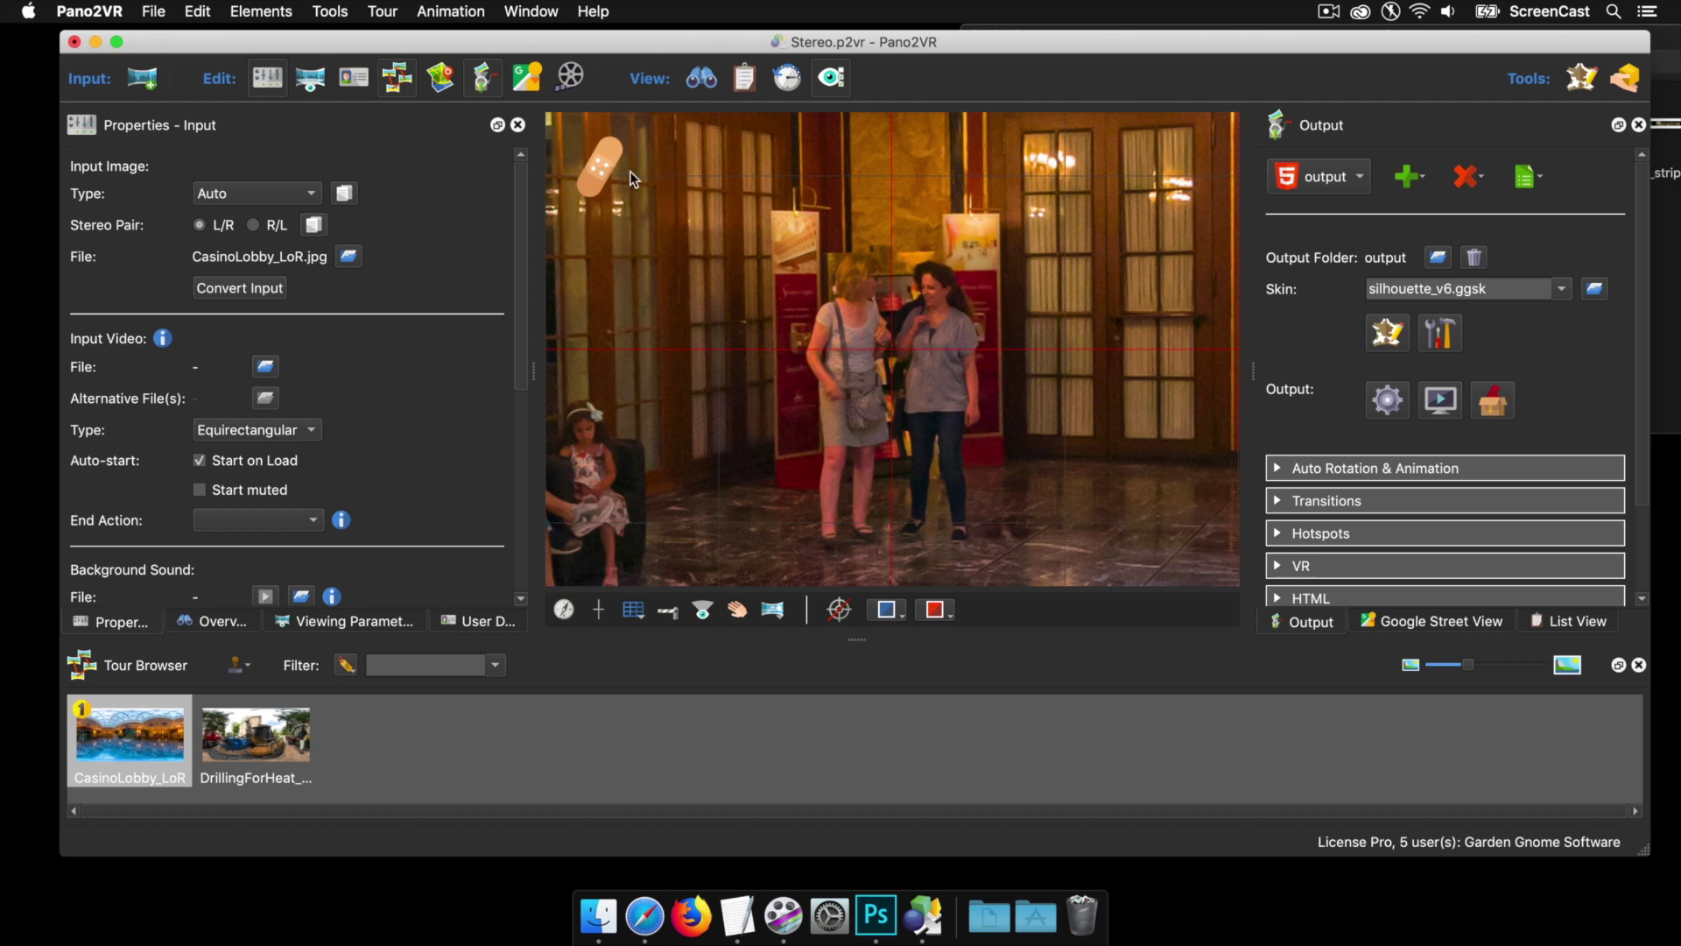
double_click(894, 360)
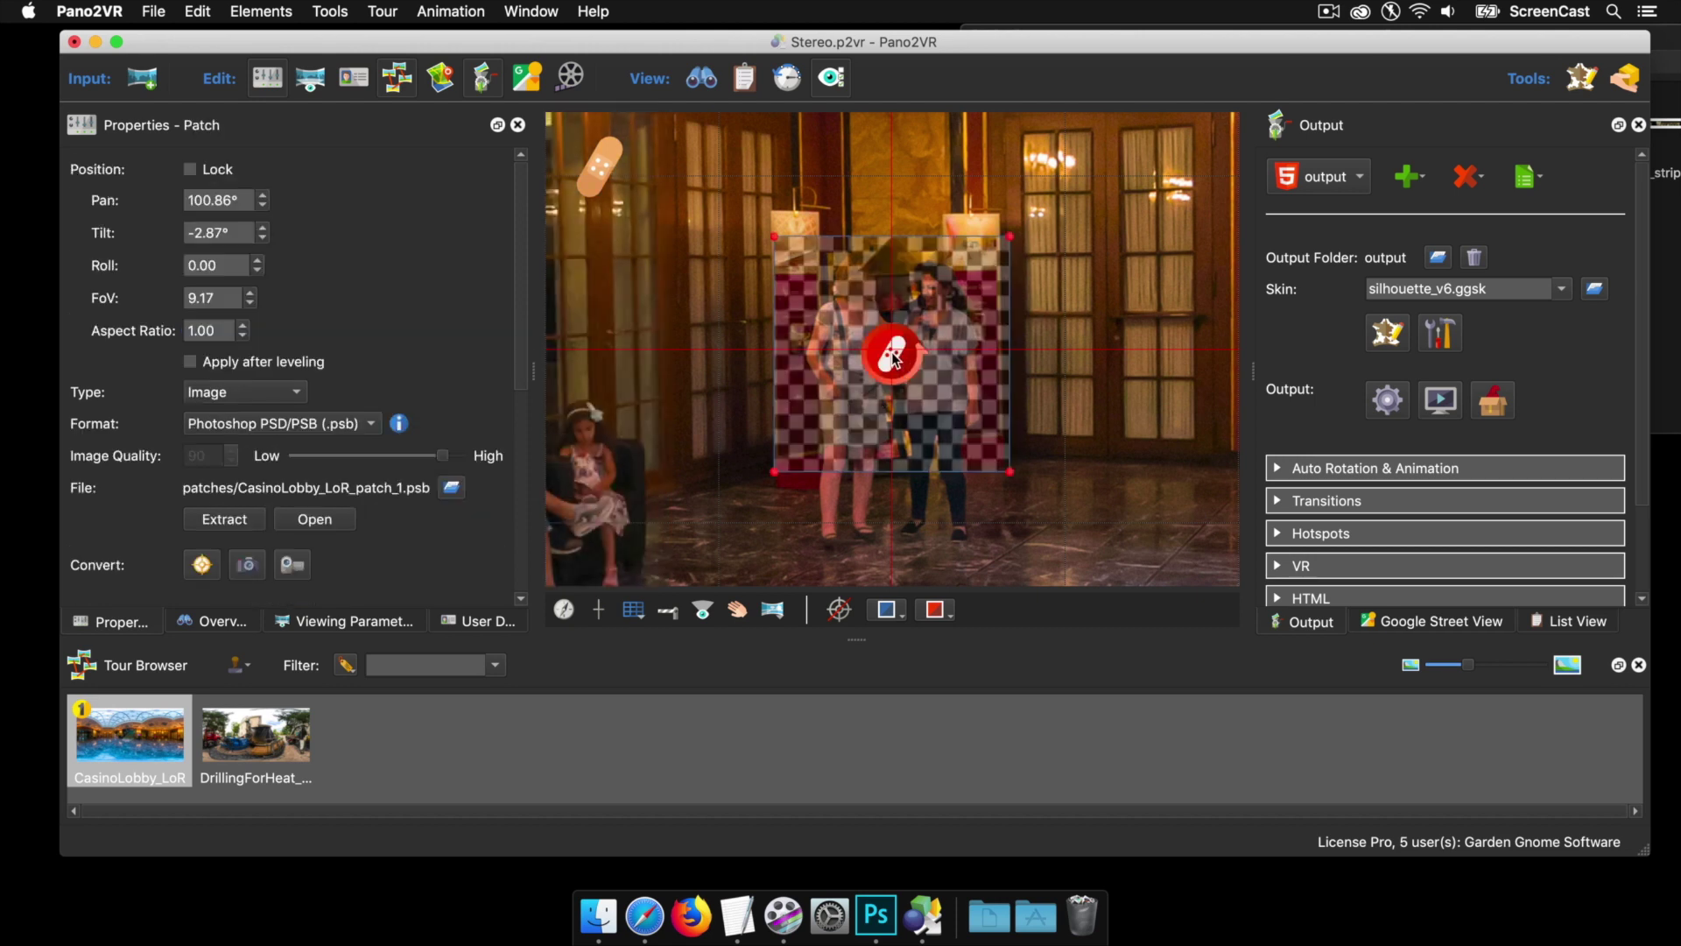
drag(890, 366, 888, 368)
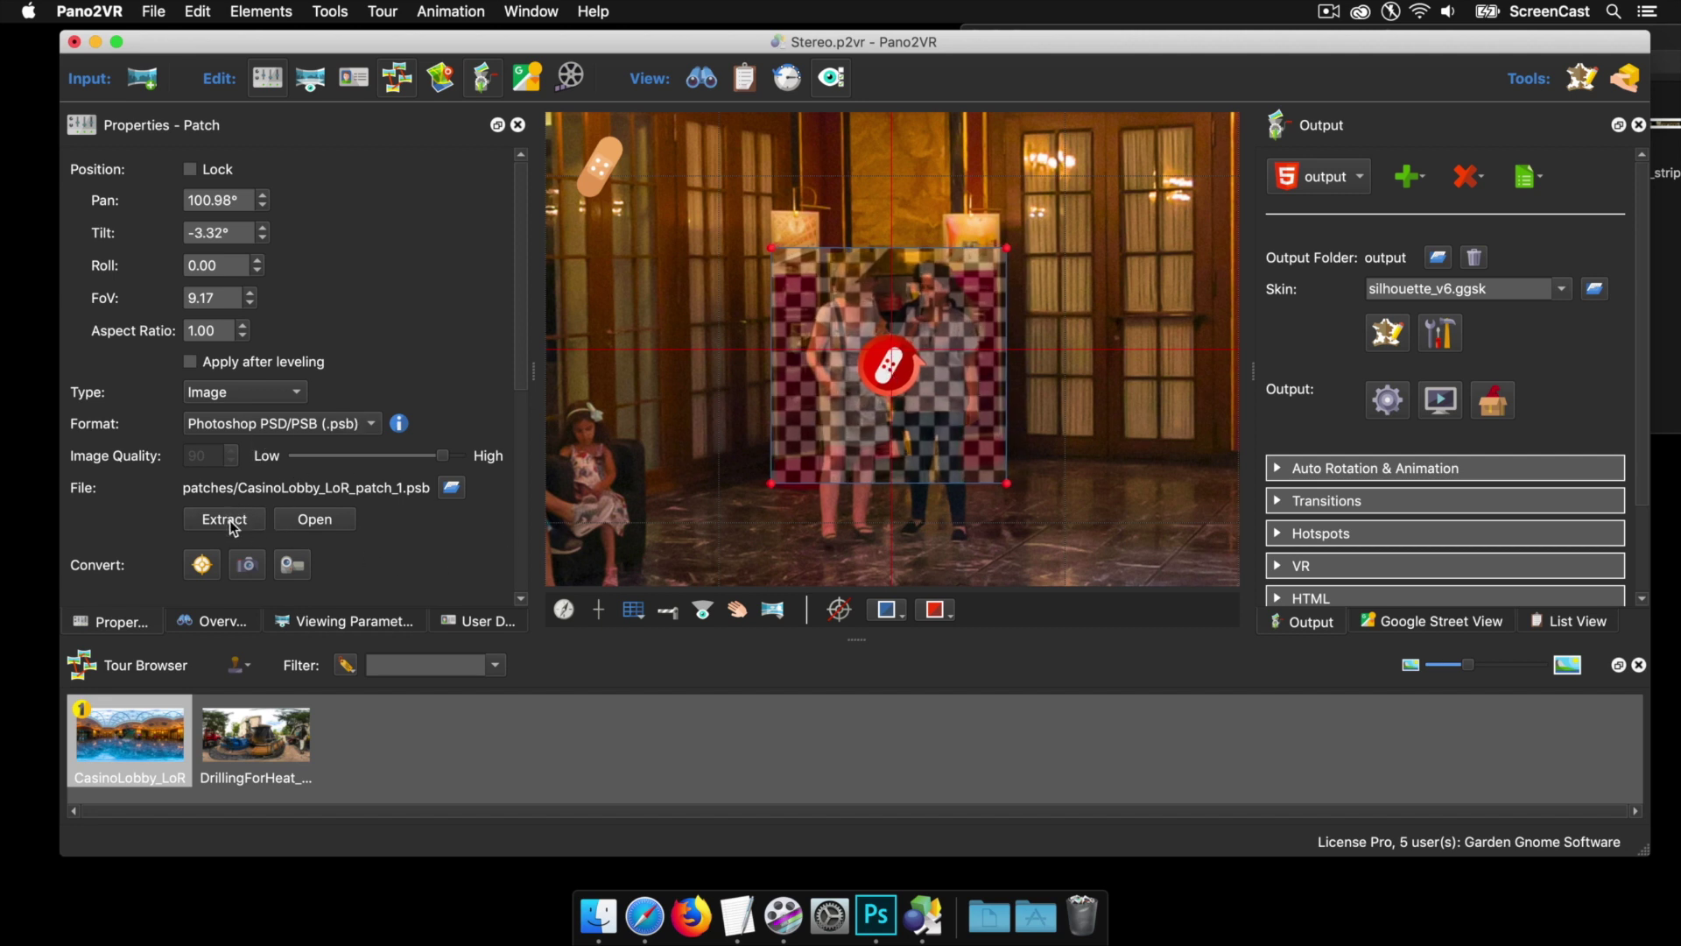
- Extract the patch to open CasinoLobby_LoR_patch_1.psb in Photoshop and zoom in on the women
click(233, 525)
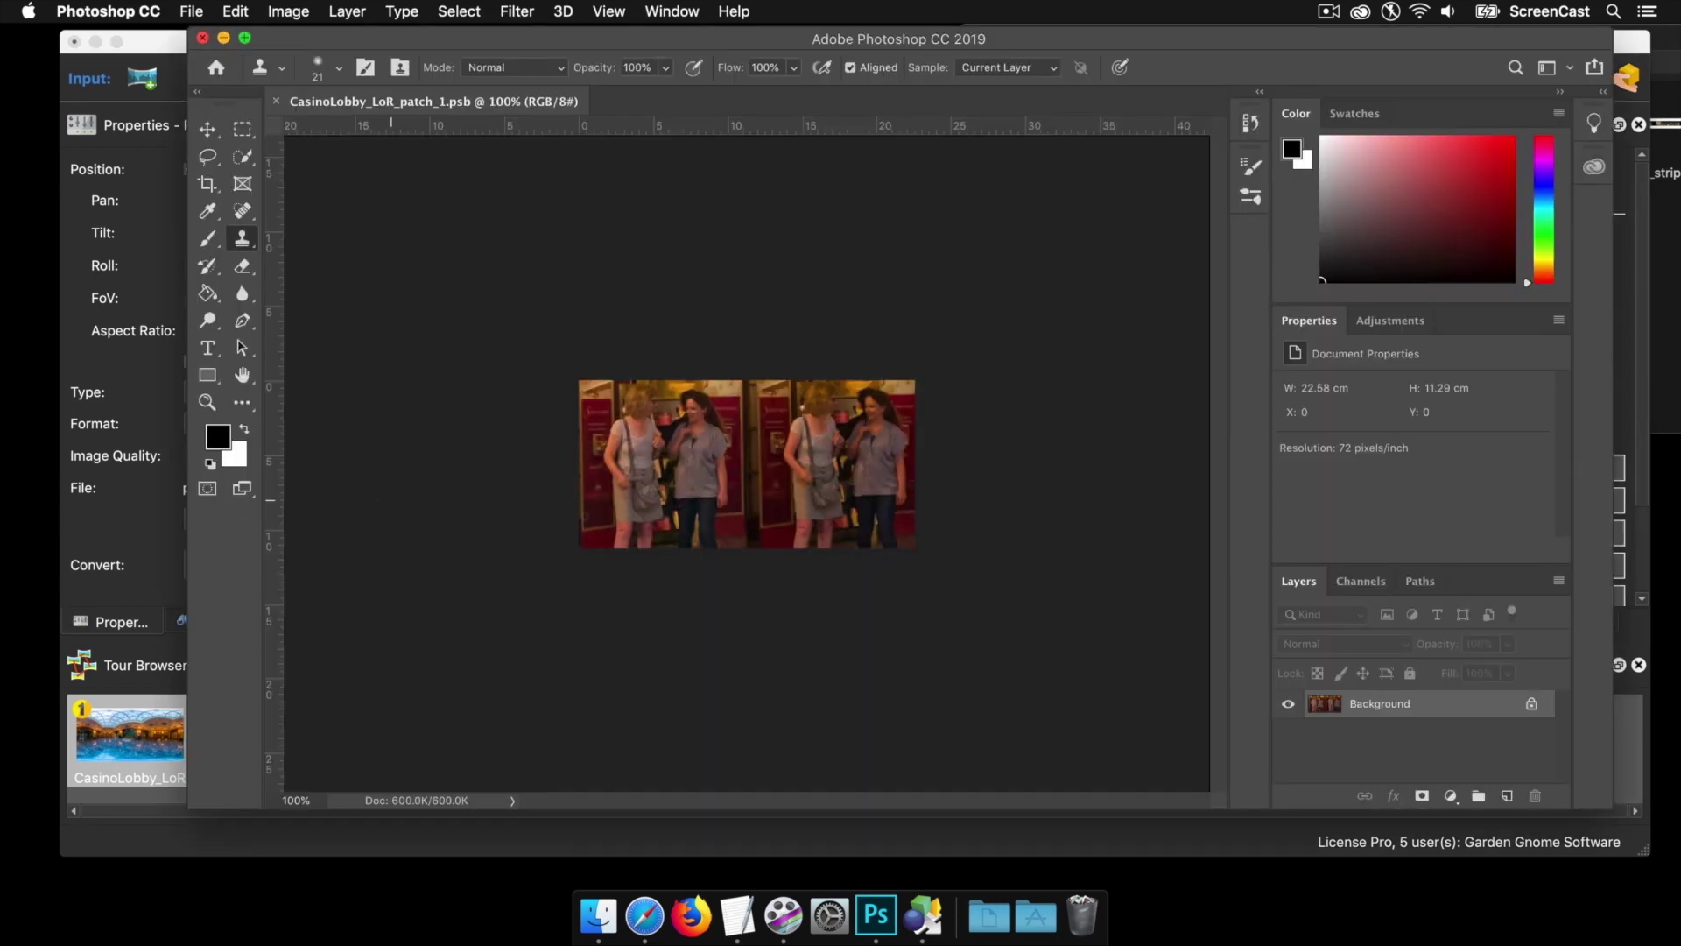
scroll(764, 480, up, 5)
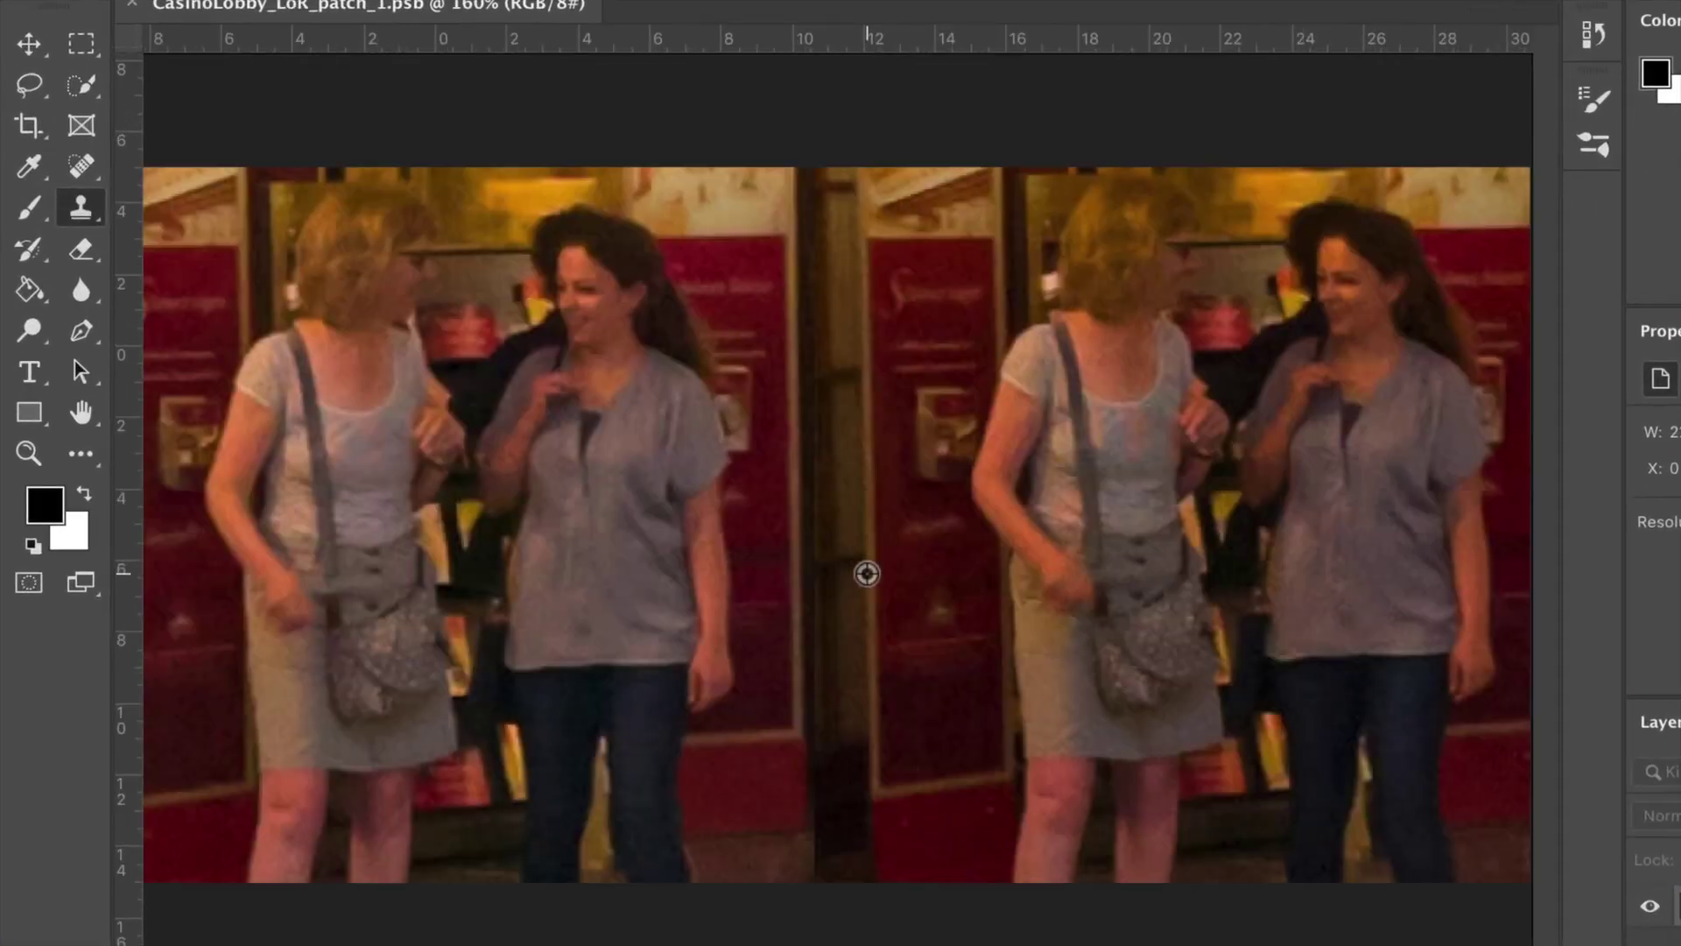
scroll(867, 573, down, 4)
scroll(866, 573, up, 3)
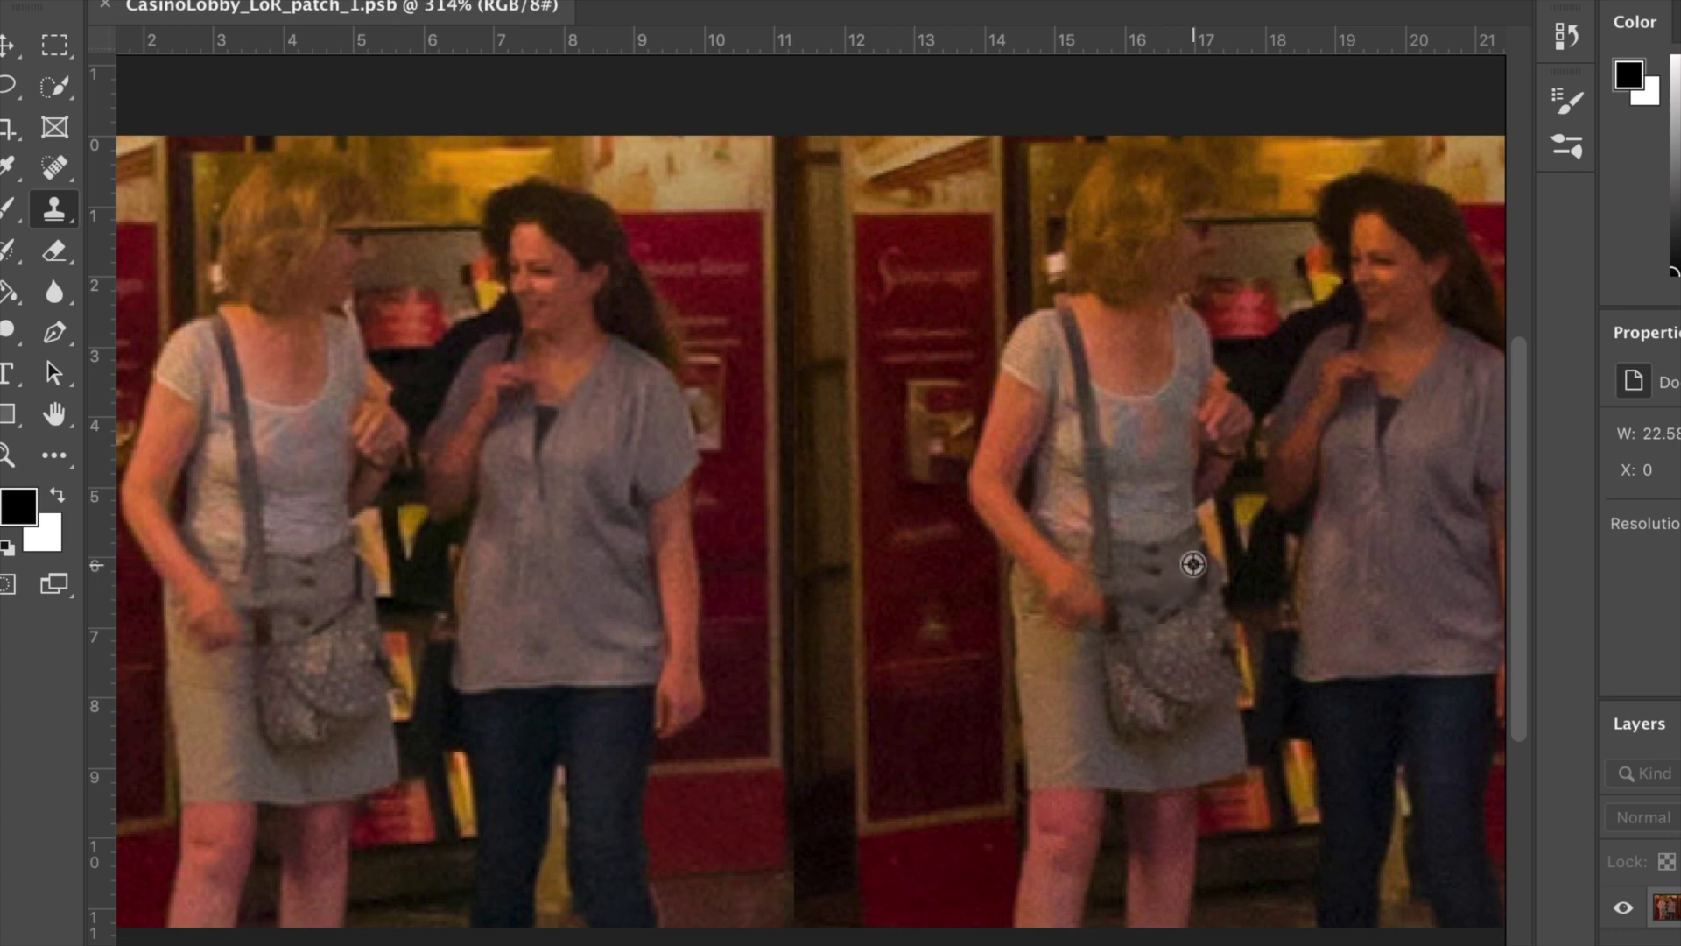
scroll(1190, 563, down, 5)
scroll(1192, 564, up, 6)
scroll(1193, 564, up, 3)
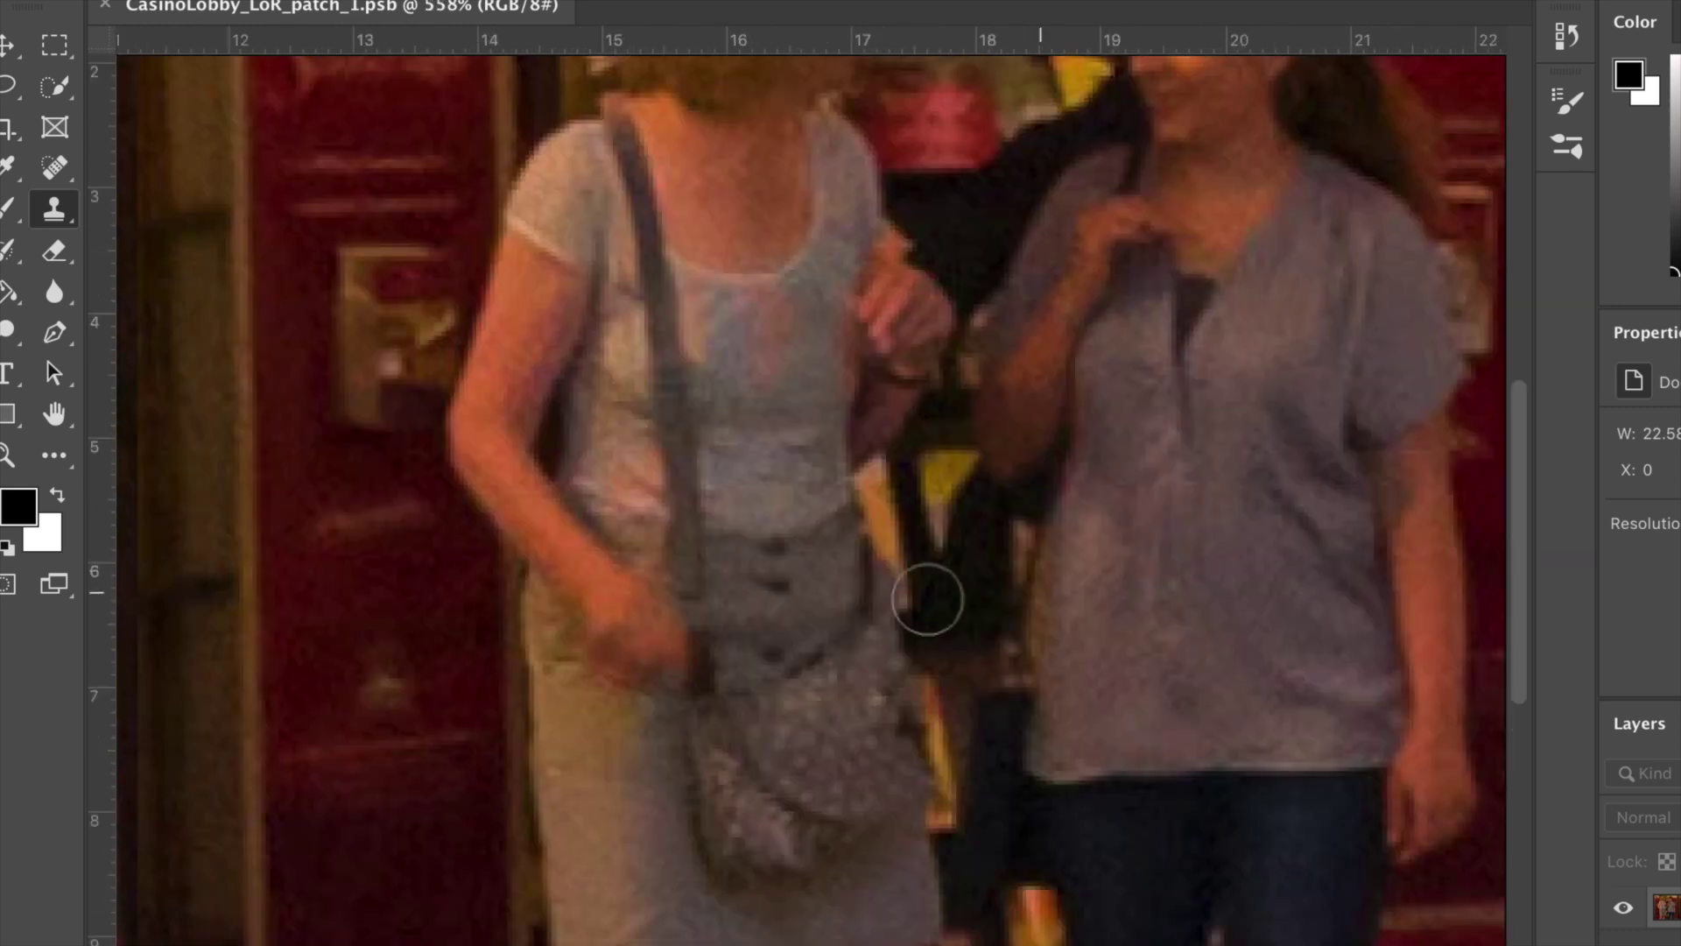
- Clone-stamp over the left woman's hand and bag in the patch's left view to match the other view
alt+click(777, 588)
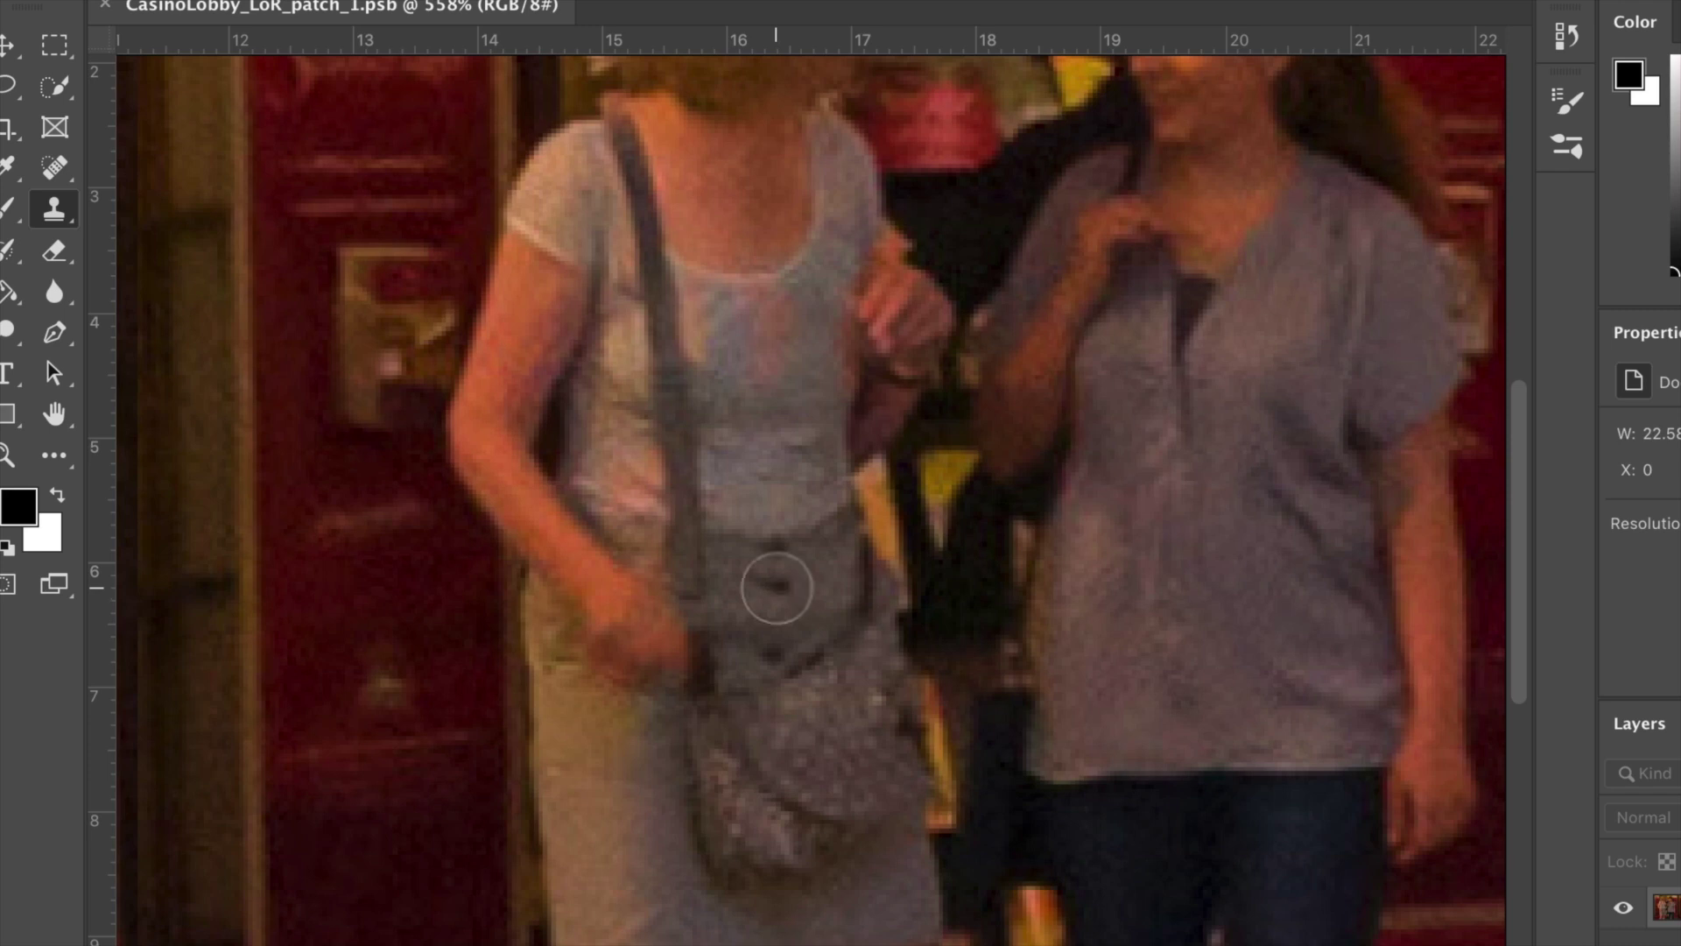
scroll(777, 587, left, 10)
scroll(776, 588, left, 3)
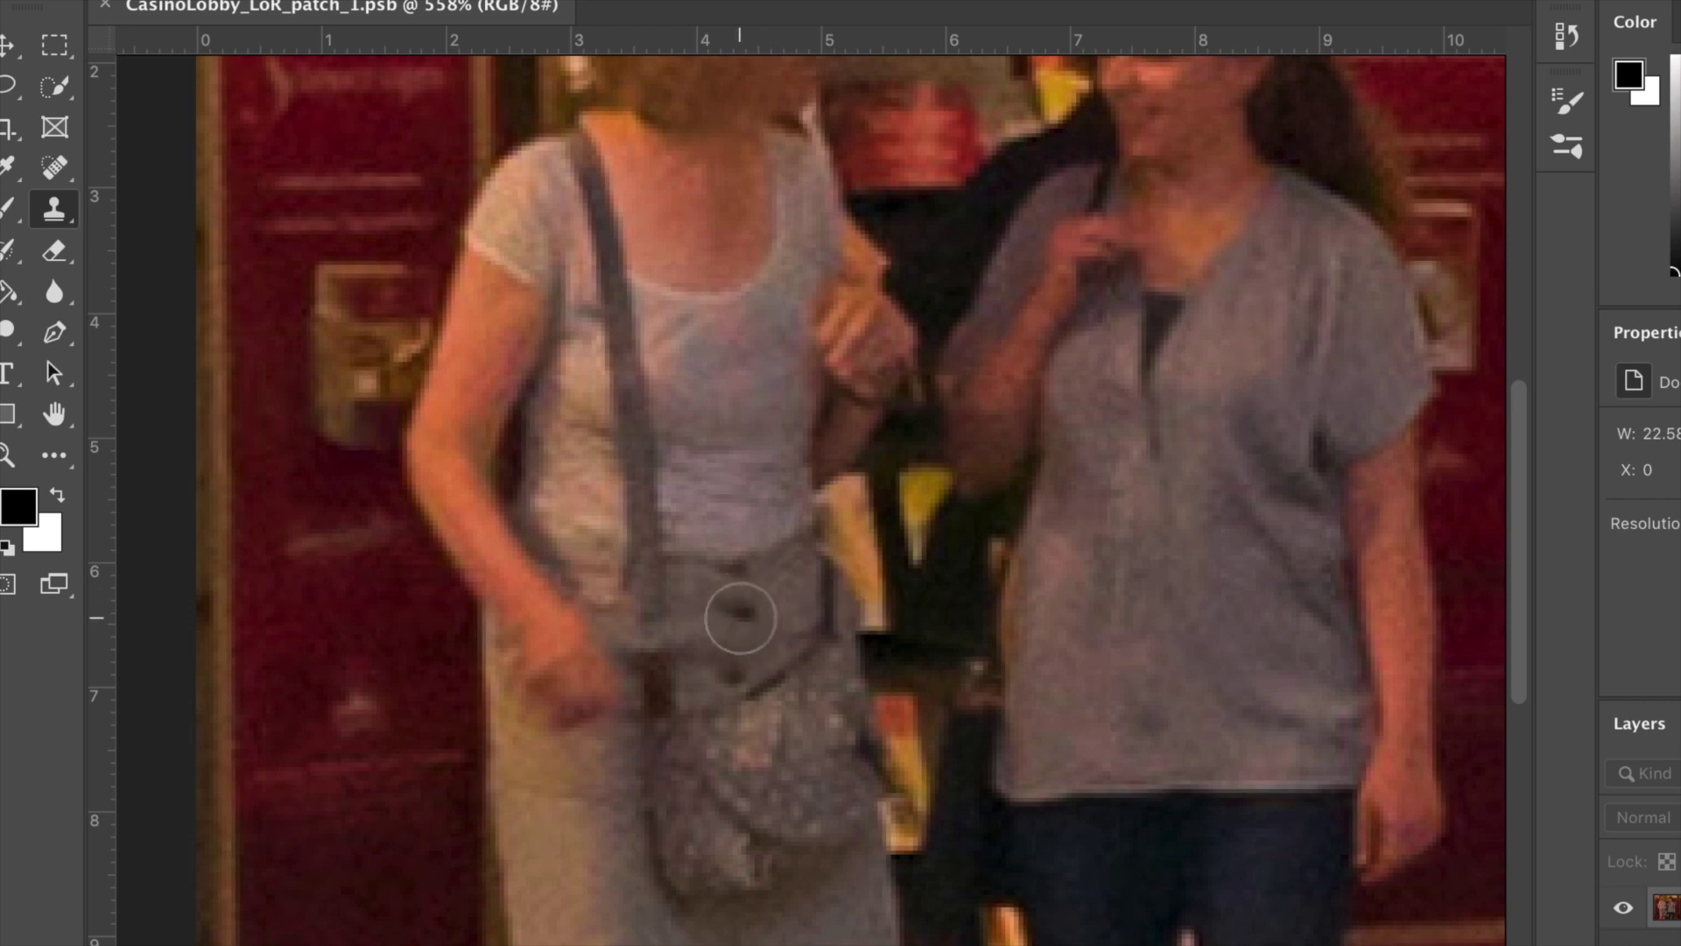
mouse_move(740, 617)
mouse_down()
mouse_move(595, 677)
mouse_move(549, 672)
mouse_up()
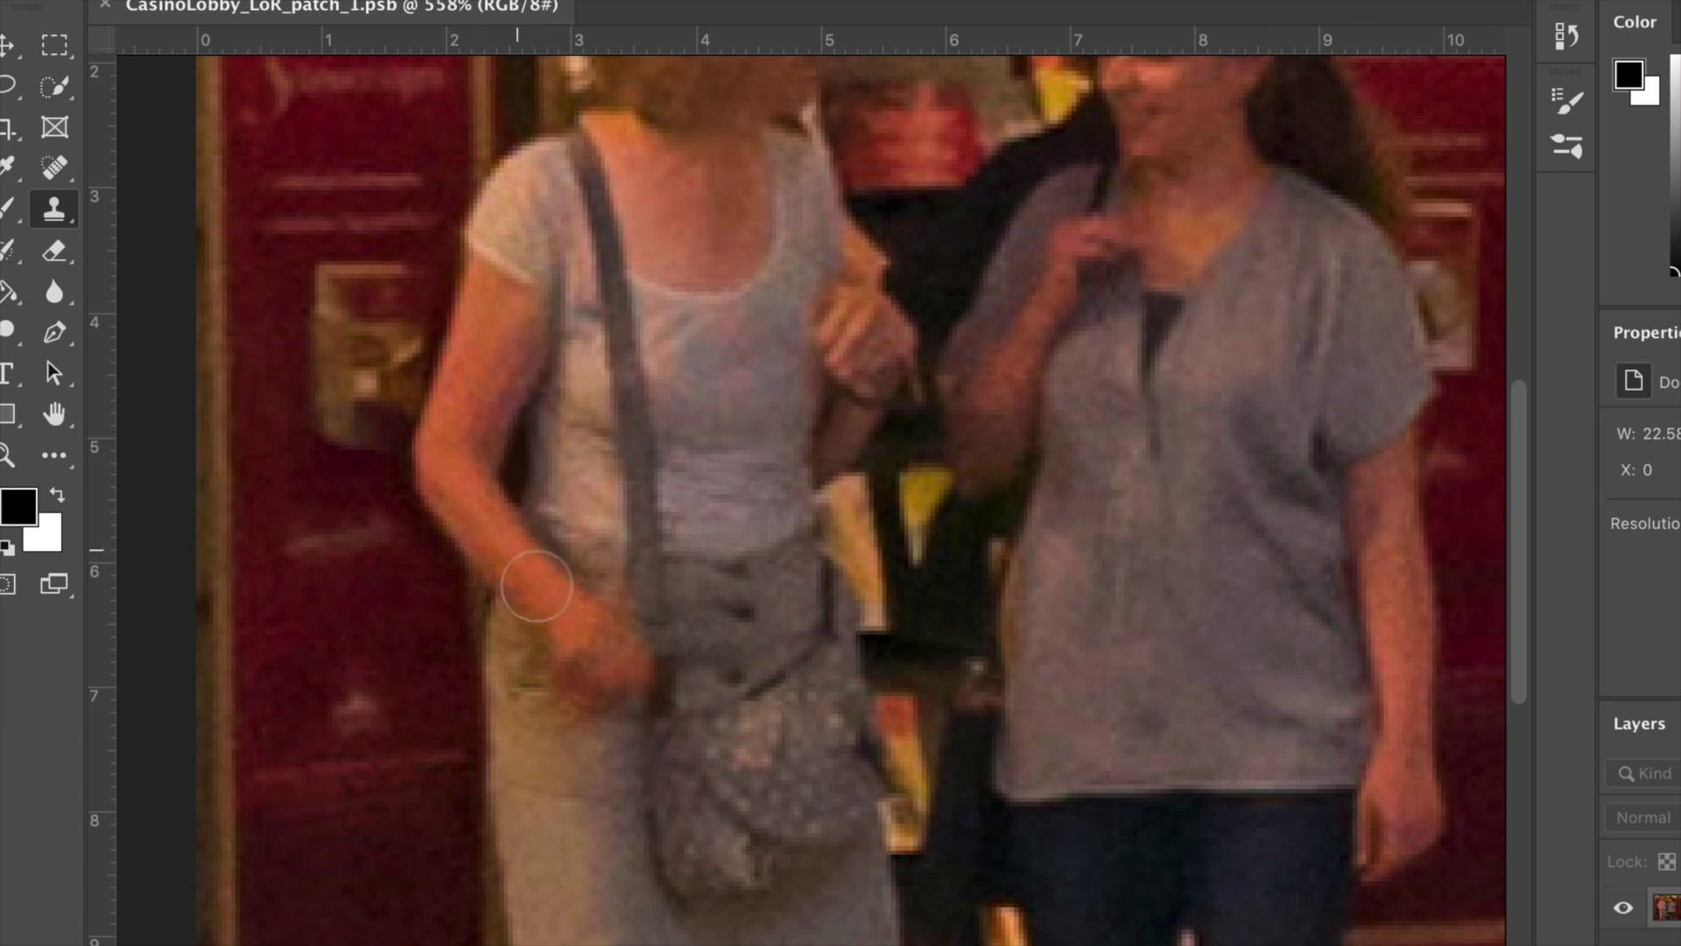
click(612, 653)
scroll(762, 581, up, 3)
scroll(762, 582, down, 6)
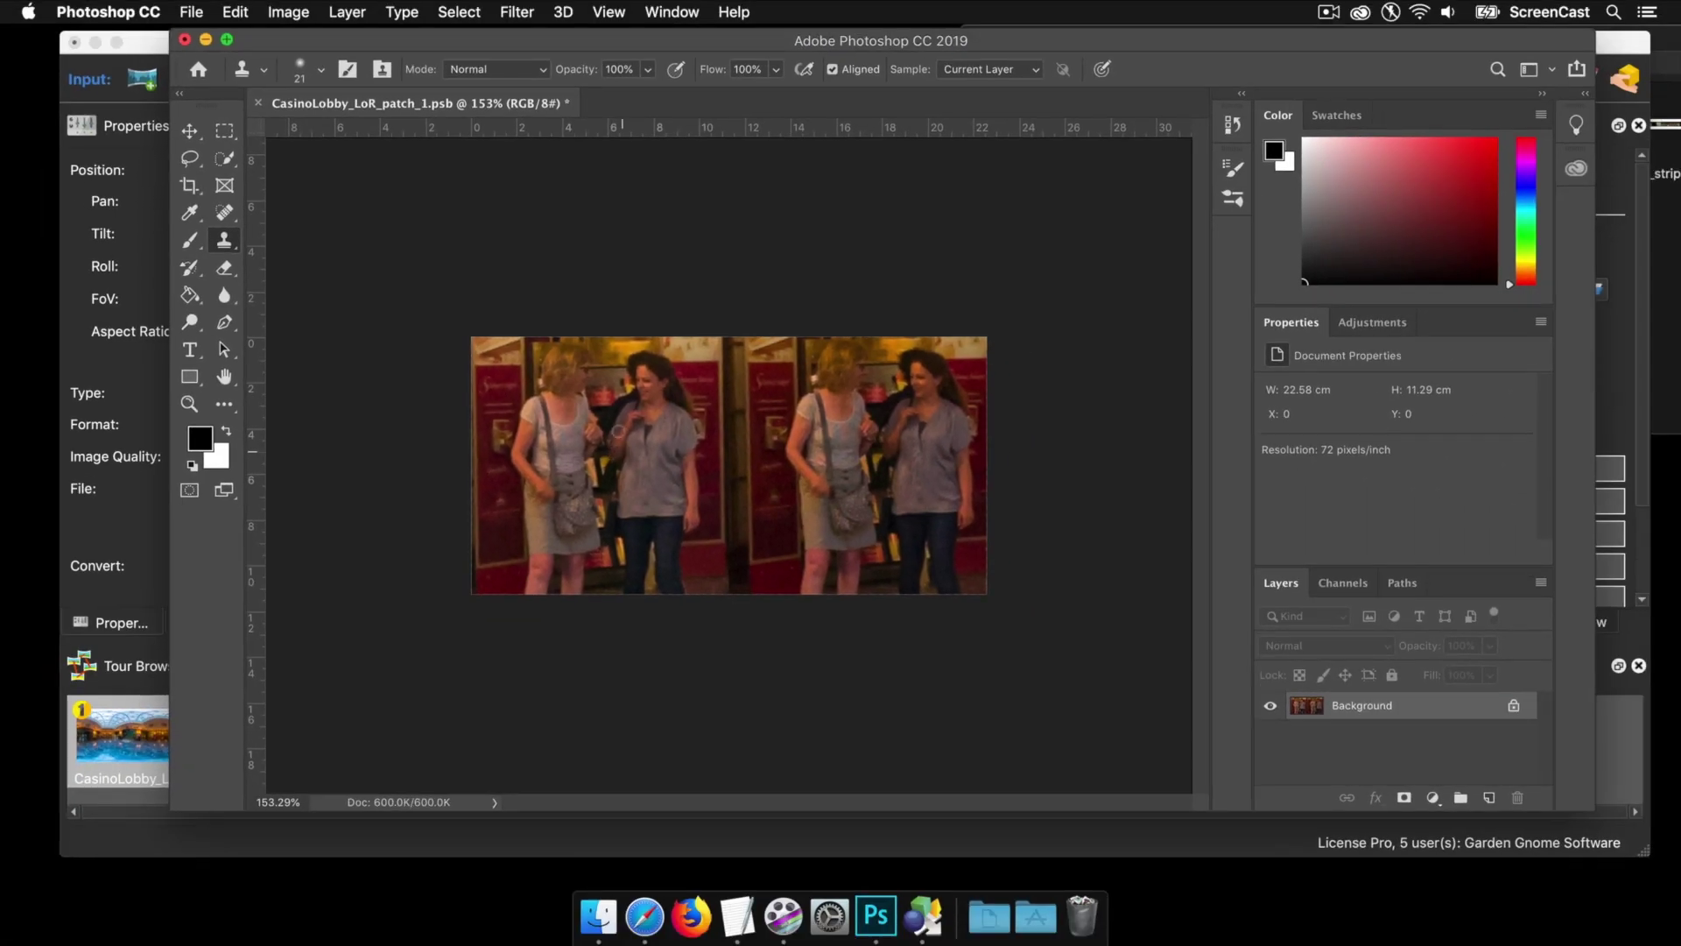
- Save and close the retouched patch PSB, then inspect the updated patch in the lobby panorama
click(183, 39)
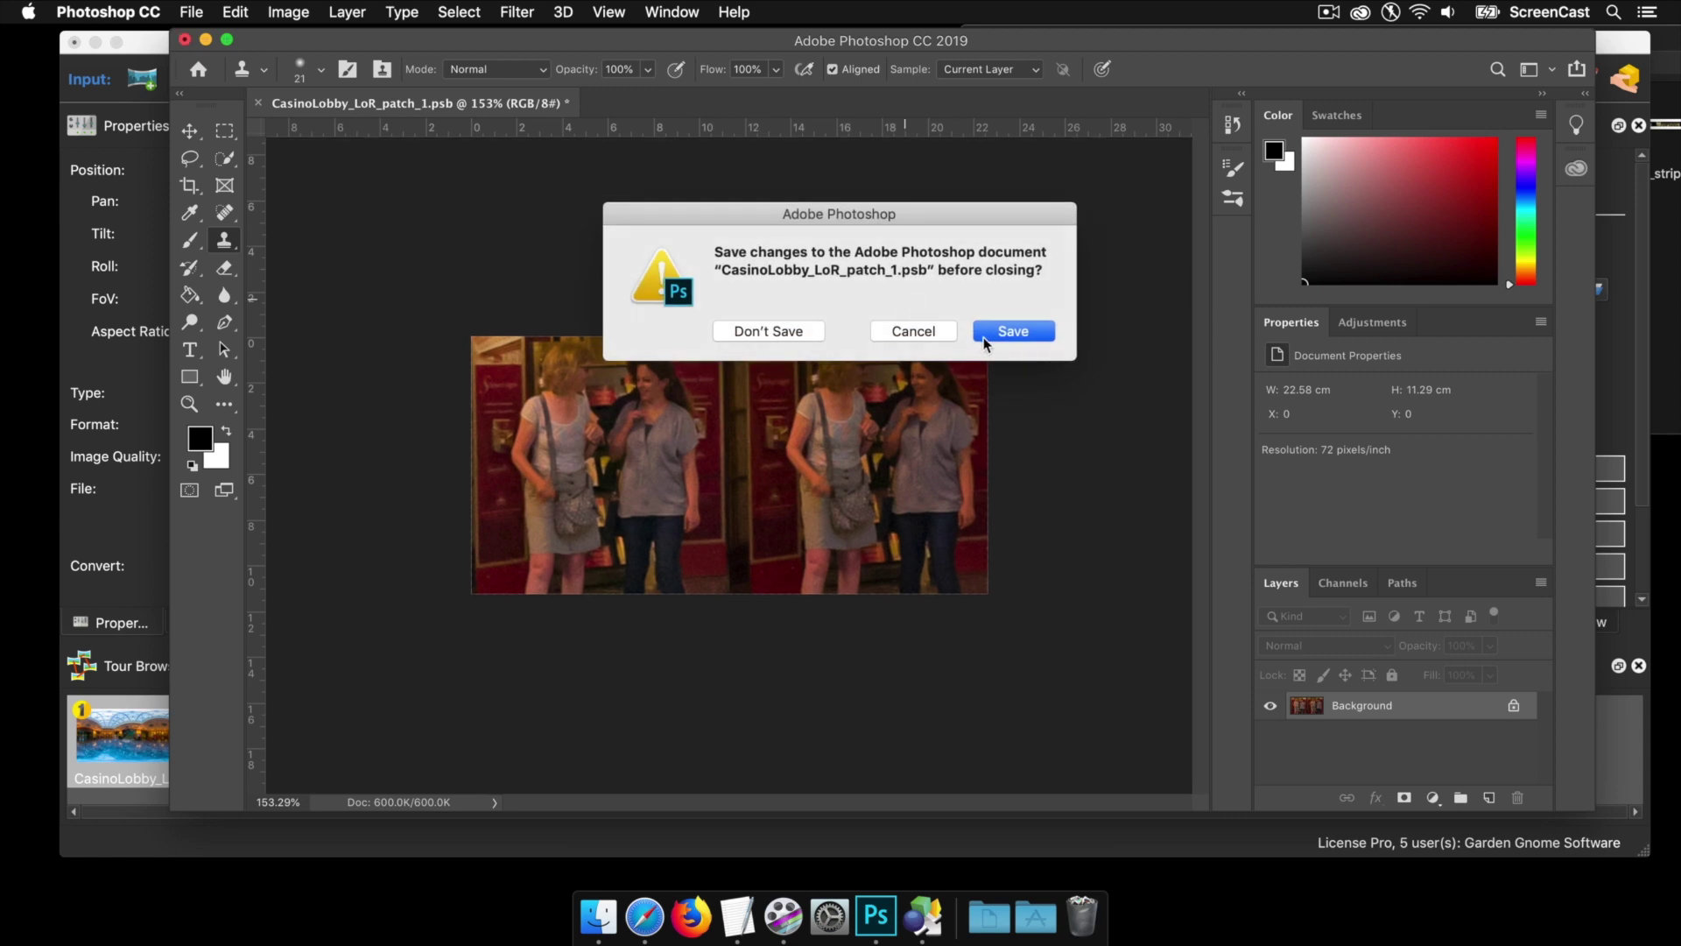
click(989, 334)
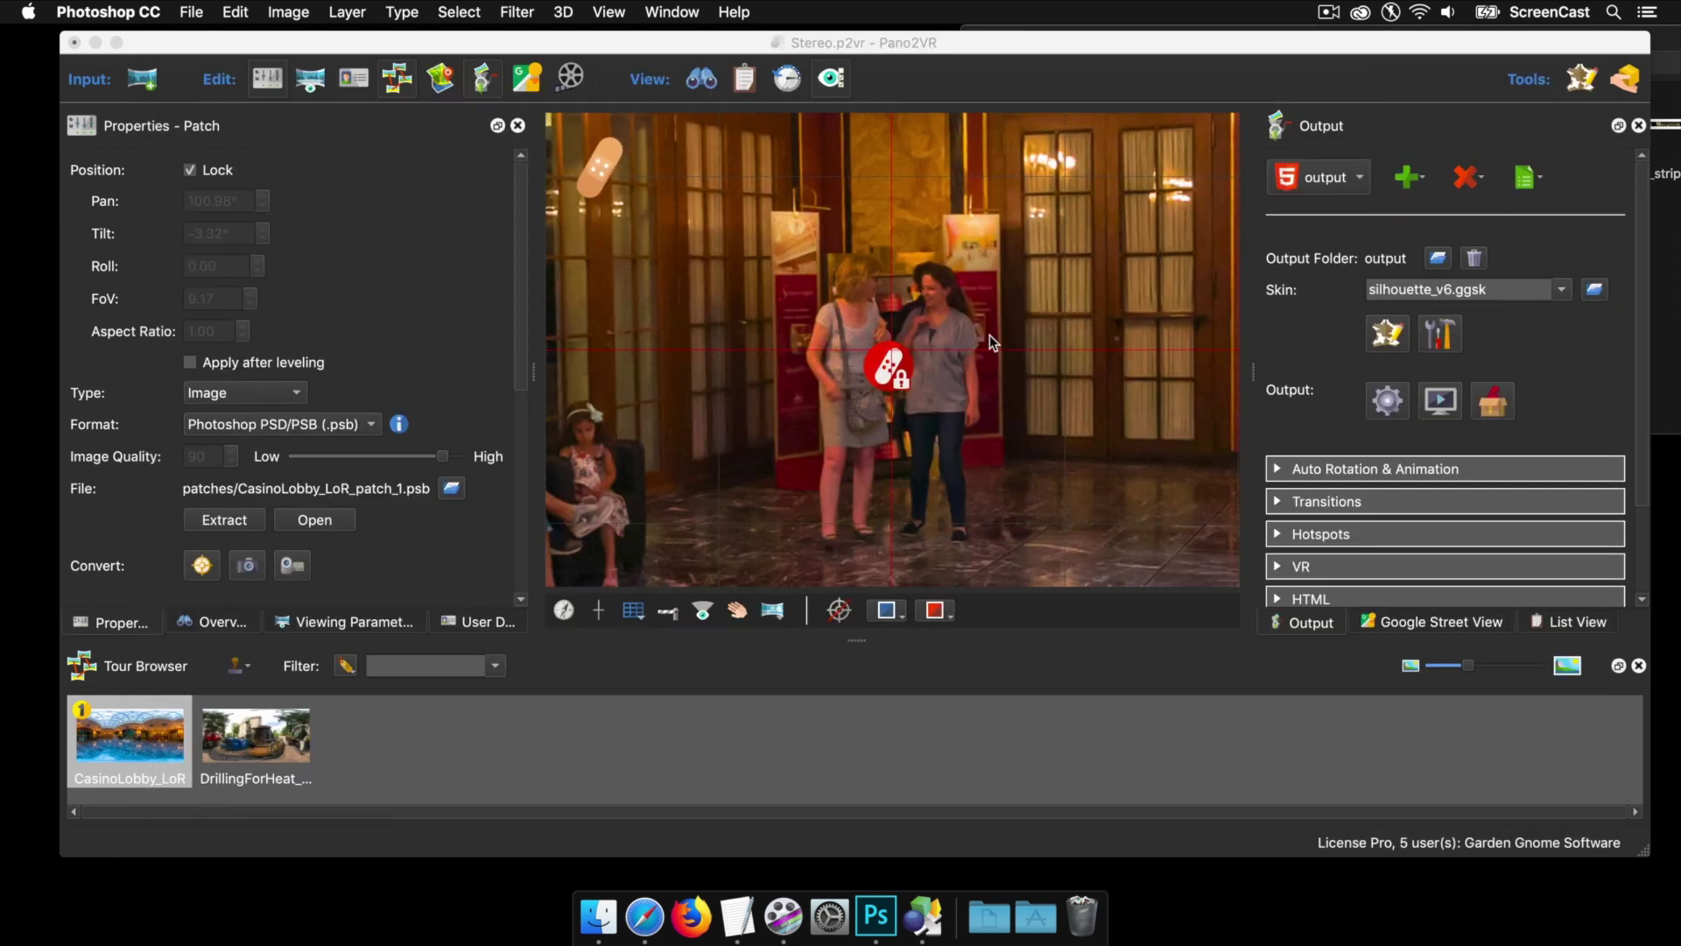
click(1000, 435)
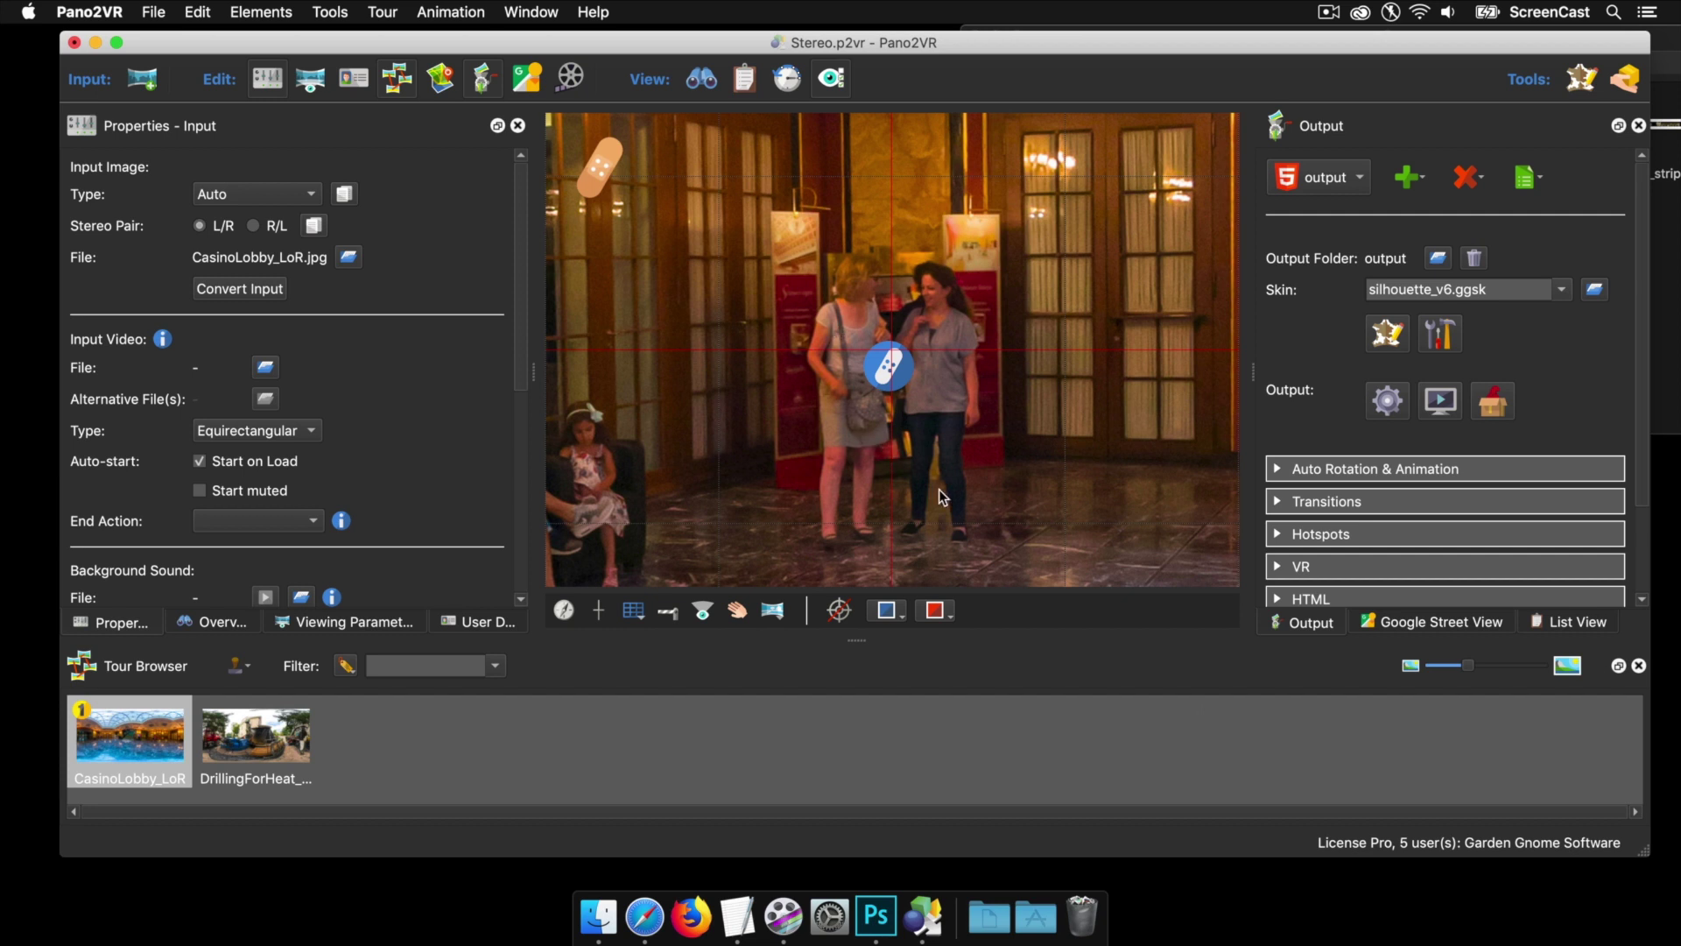
mouse_move(939, 489)
mouse_down()
mouse_move(906, 490)
mouse_move(933, 469)
mouse_up()
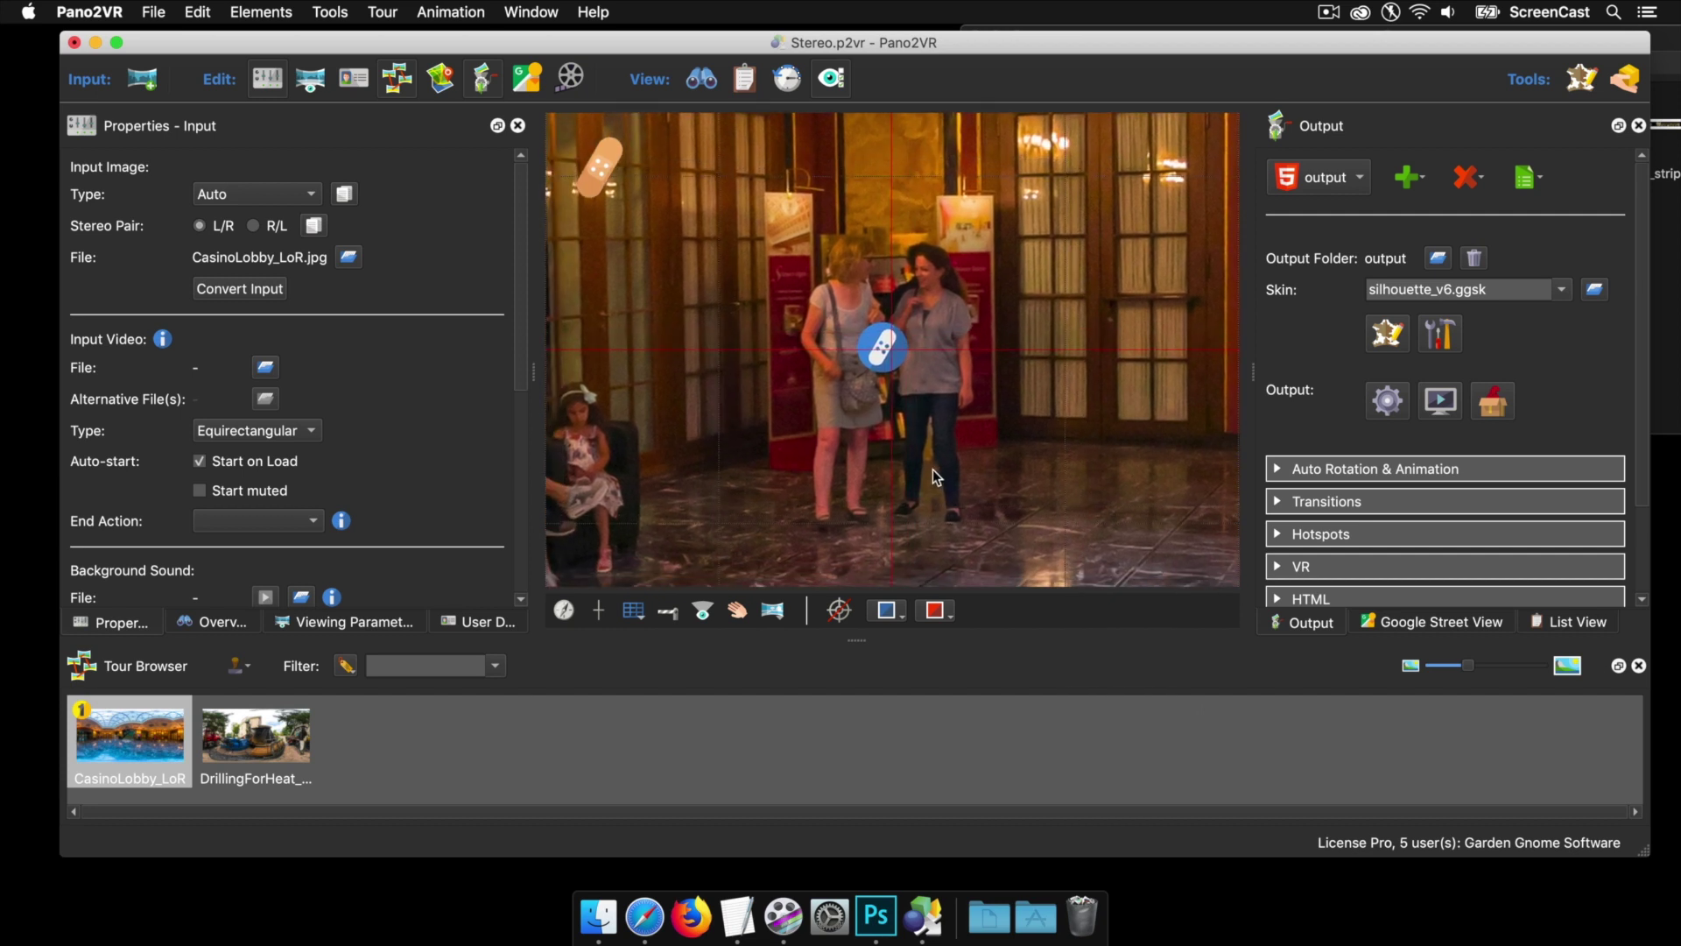
mouse_move(933, 470)
mouse_down()
mouse_move(979, 450)
mouse_move(1010, 369)
mouse_up()
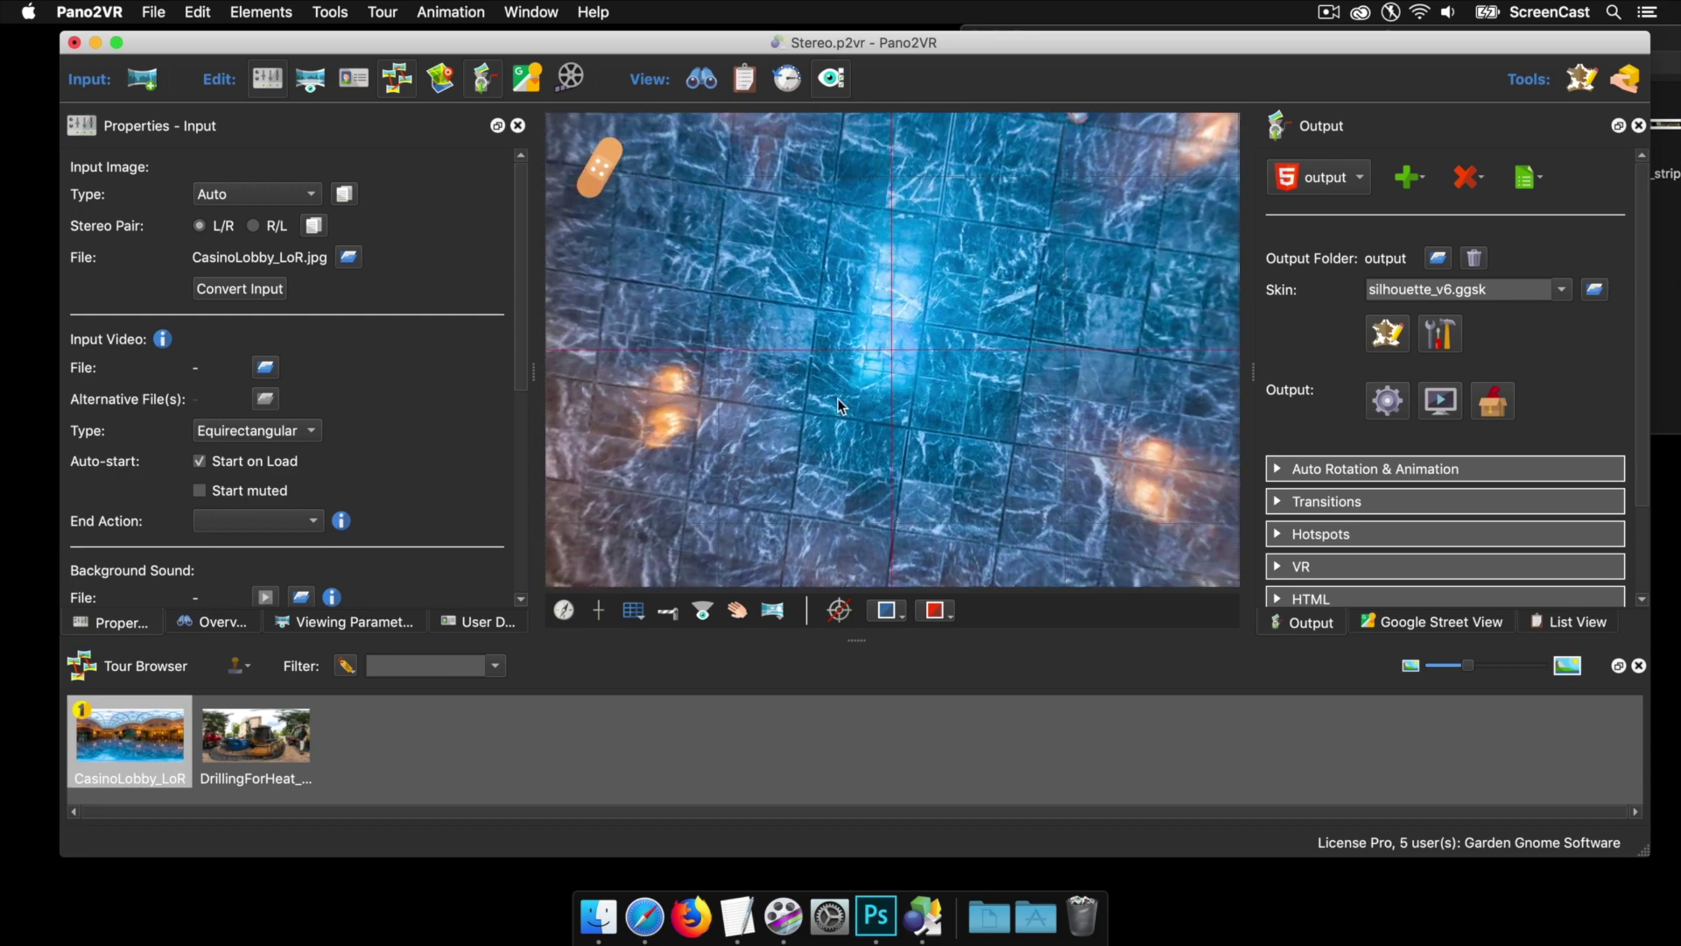